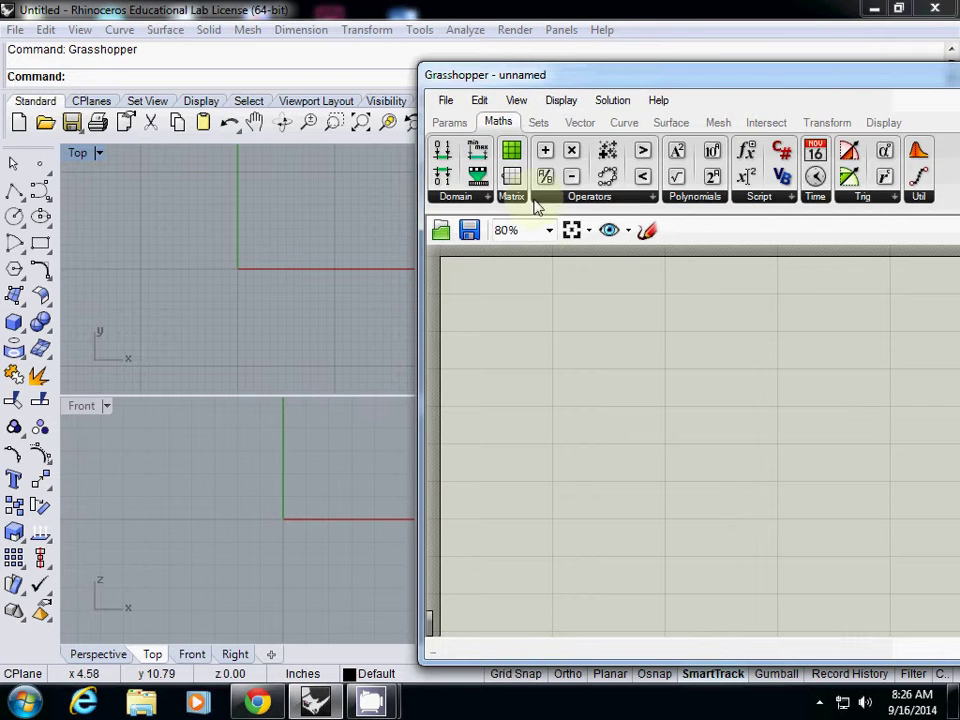
# Place Division, Subtraction and Smaller Than components from the Maths tab onto the canvas.
pyautogui.moveTo(545, 176); pyautogui.dragTo(540, 344)
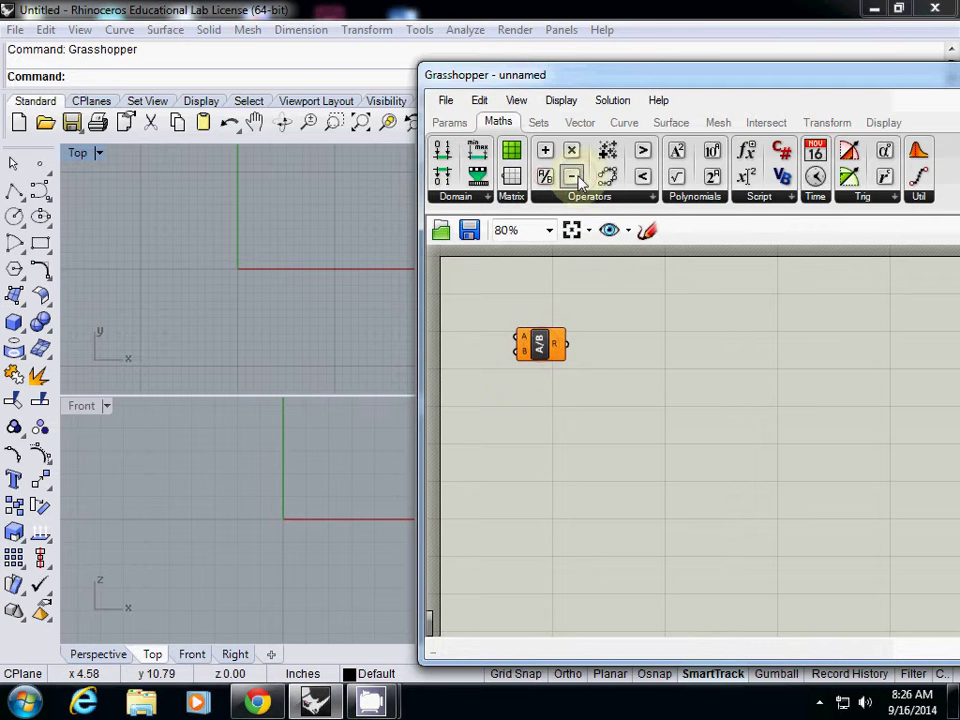
pyautogui.moveTo(572, 176); pyautogui.dragTo(628, 396)
pyautogui.moveTo(642, 176); pyautogui.dragTo(706, 368)
# Add Circle, Brep, a 0.25 knob, a Panel and an Image Sampler, then move the Panel lower.
pyautogui.click(449, 121)
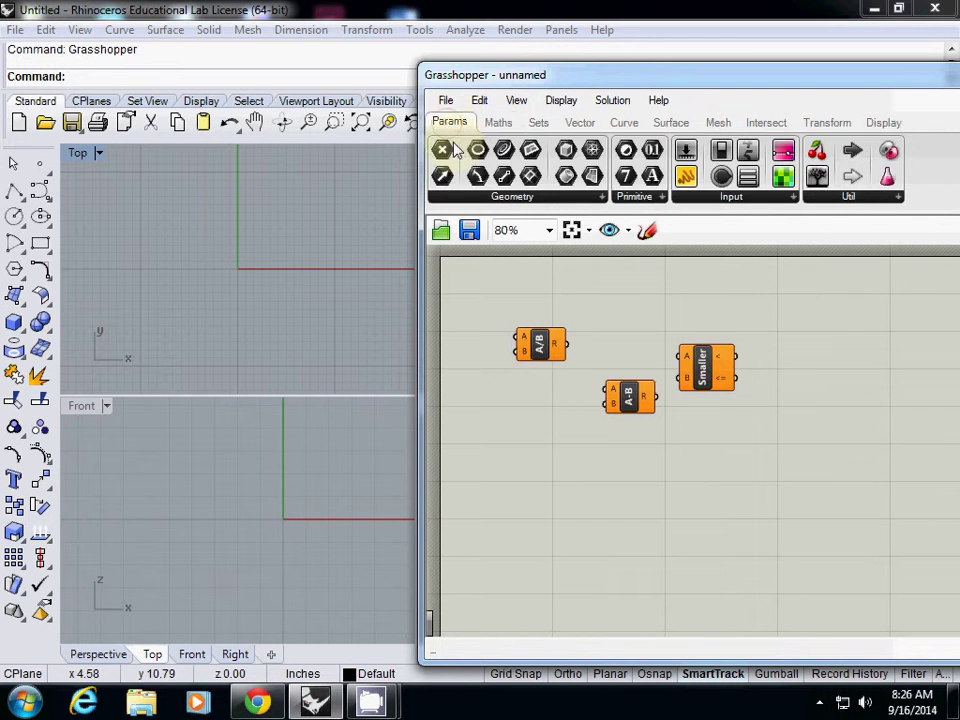
pyautogui.moveTo(477, 150); pyautogui.dragTo(505, 438)
pyautogui.moveTo(567, 187); pyautogui.dragTo(583, 501)
pyautogui.moveTo(721, 176); pyautogui.dragTo(755, 462)
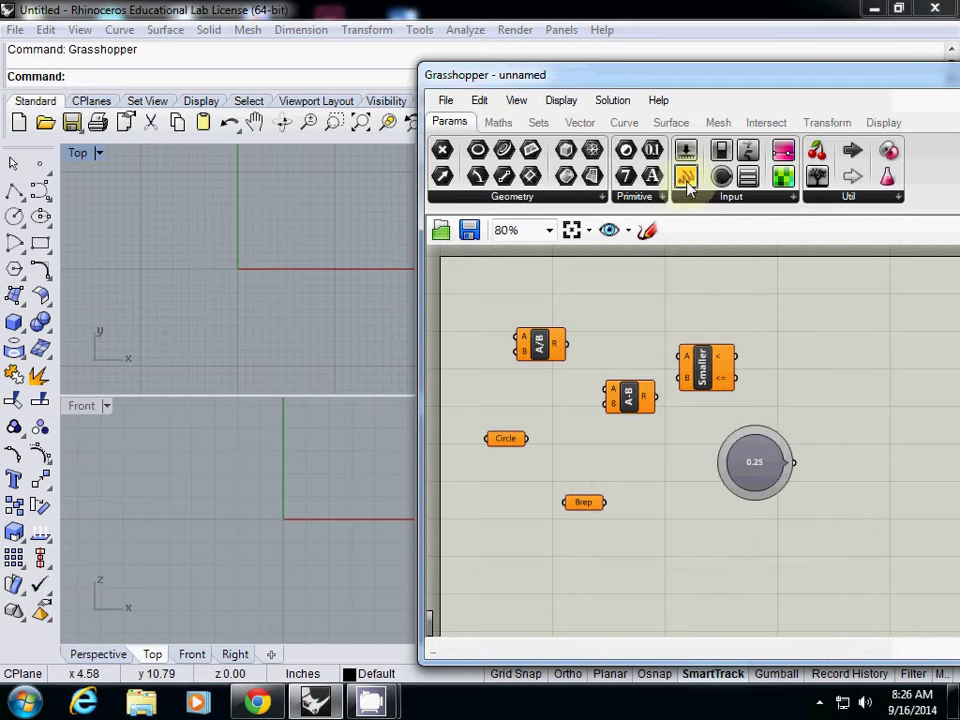
pyautogui.moveTo(686, 176); pyautogui.dragTo(684, 450)
pyautogui.moveTo(789, 188); pyautogui.dragTo(821, 347)
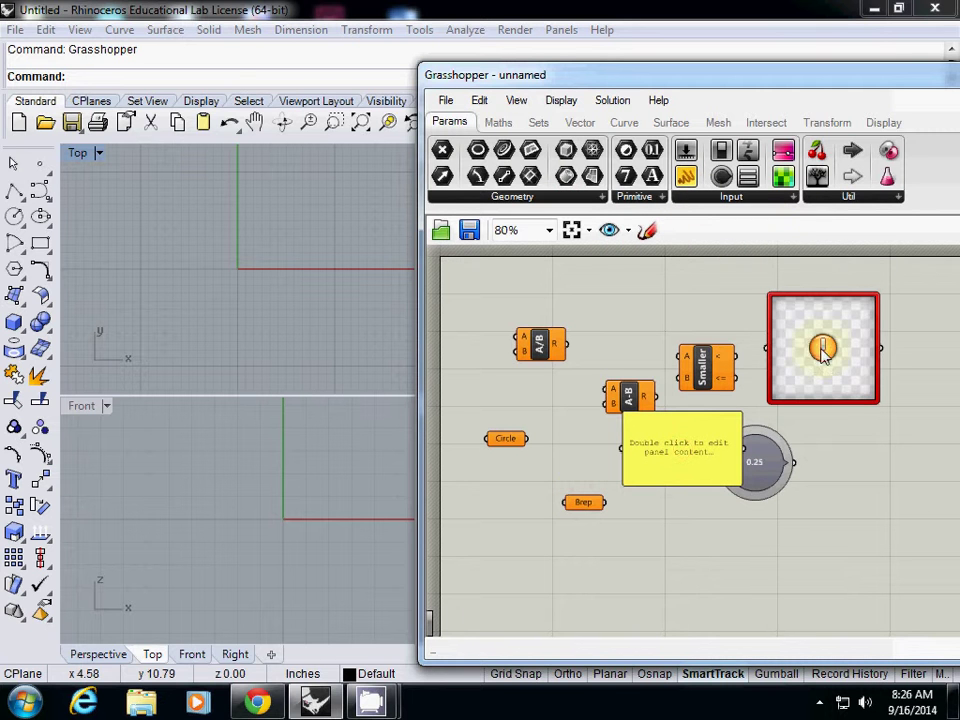
pyautogui.click(498, 124)
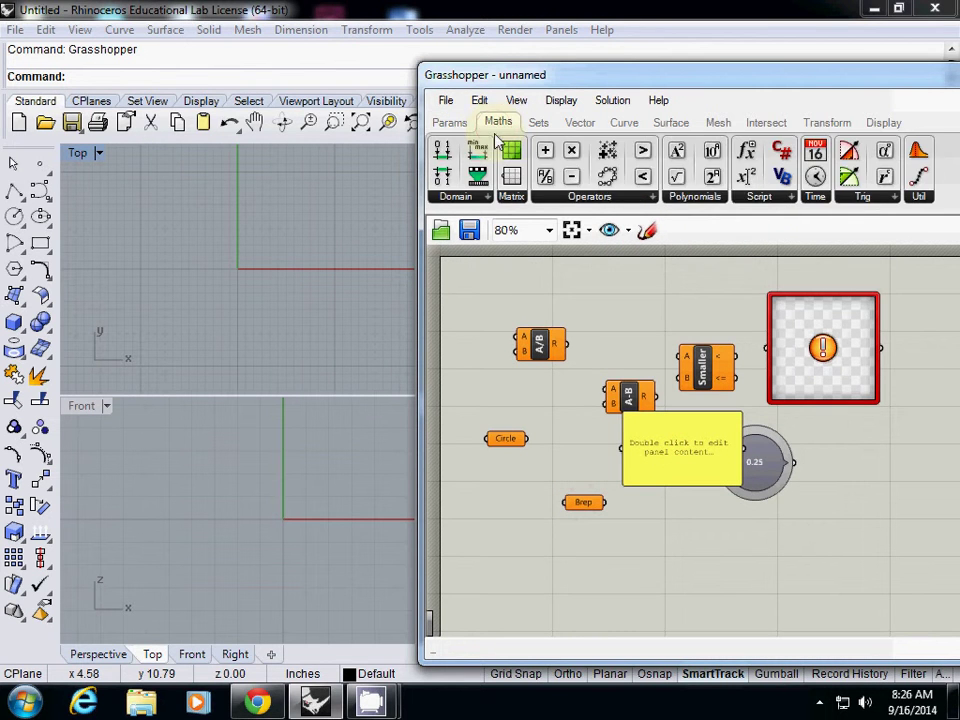
pyautogui.moveTo(677, 458); pyautogui.dragTo(712, 517)
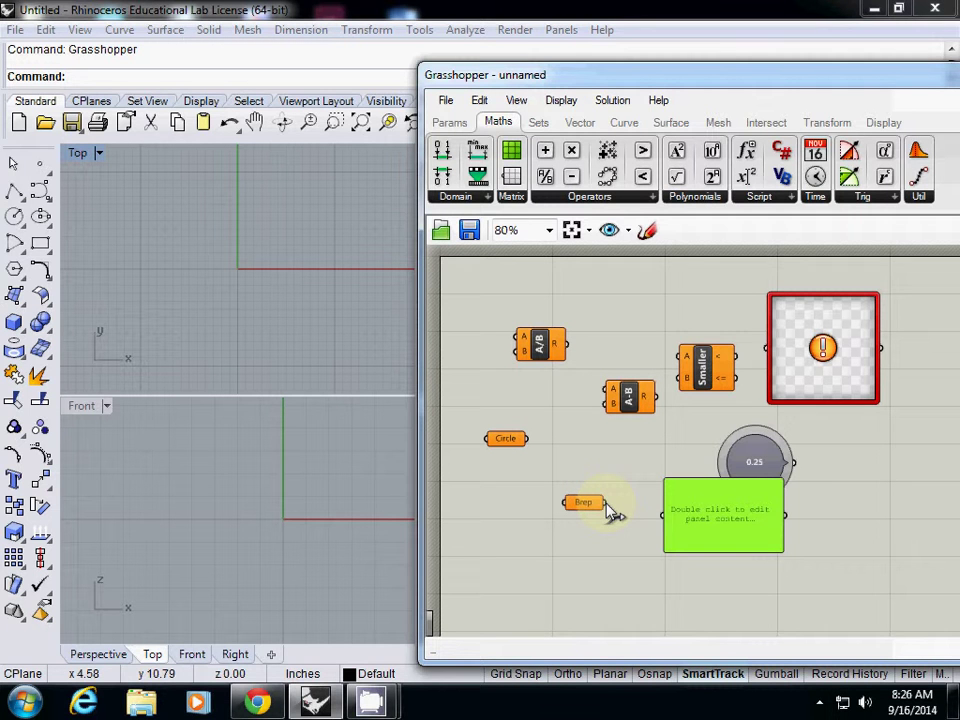
# Wire Brep into the Panel and Smaller Than, and Circle into Division, Smaller Than and Subtraction.
pyautogui.moveTo(607, 505)
pyautogui.mouseDown()
pyautogui.moveTo(643, 534)
pyautogui.moveTo(662, 521)
pyautogui.moveTo(604, 402)
pyautogui.moveTo(656, 414)
pyautogui.moveTo(679, 391)
pyautogui.moveTo(553, 396)
pyautogui.moveTo(525, 352)
pyautogui.moveTo(490, 444)
pyautogui.moveTo(508, 488)
pyautogui.moveTo(604, 530)
pyautogui.mouseUp()
pyautogui.moveTo(606, 504); pyautogui.dragTo(664, 516)
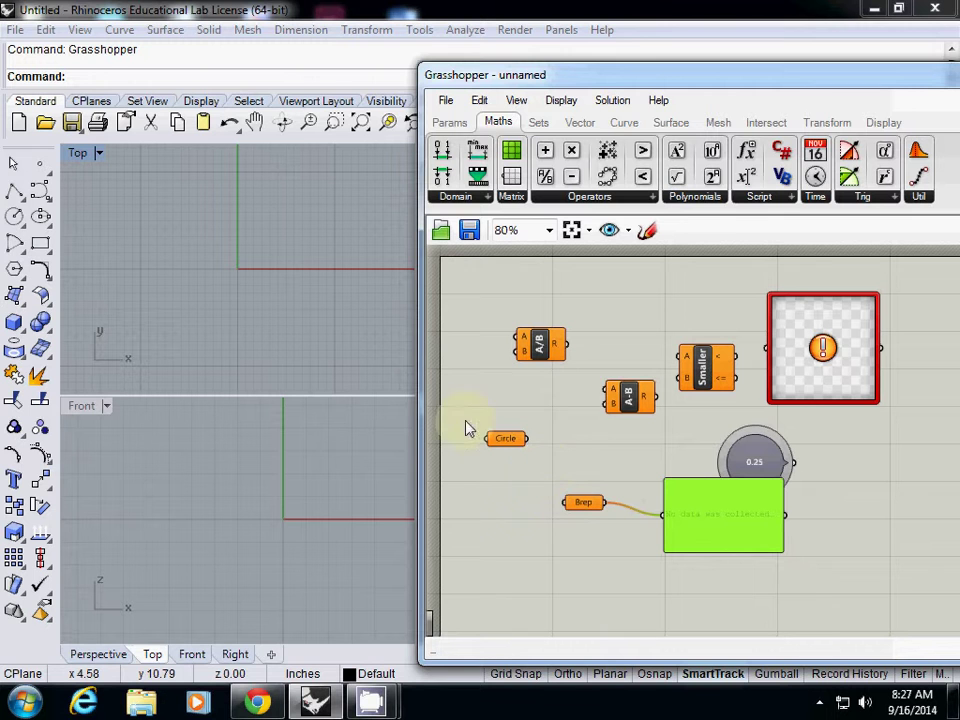
pyautogui.moveTo(528, 438); pyautogui.dragTo(680, 358)
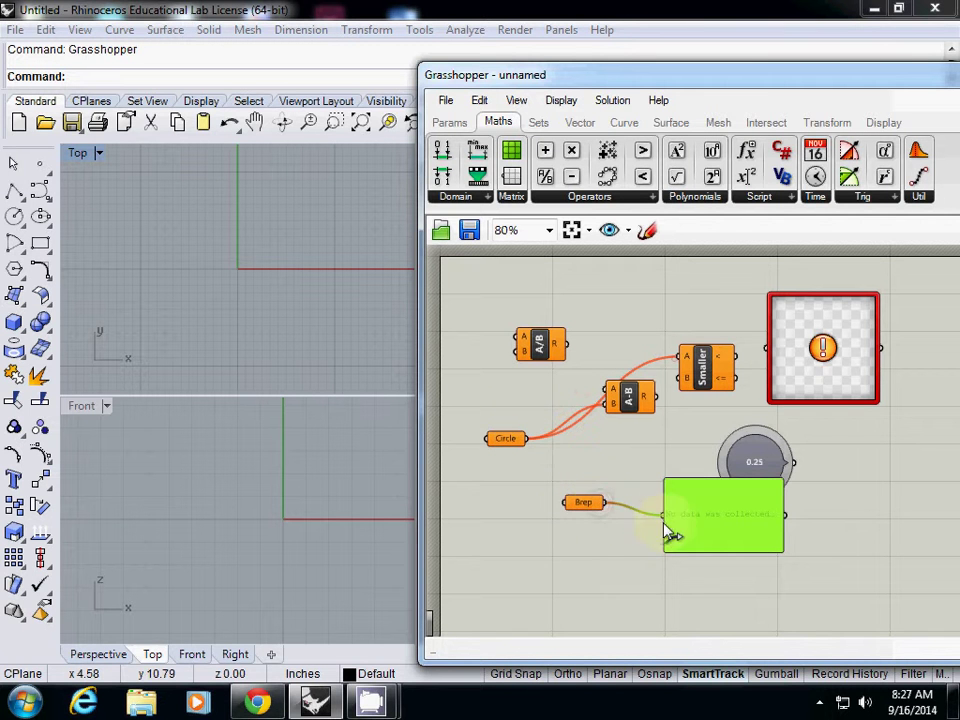
pyautogui.moveTo(527, 438); pyautogui.dragTo(486, 439)
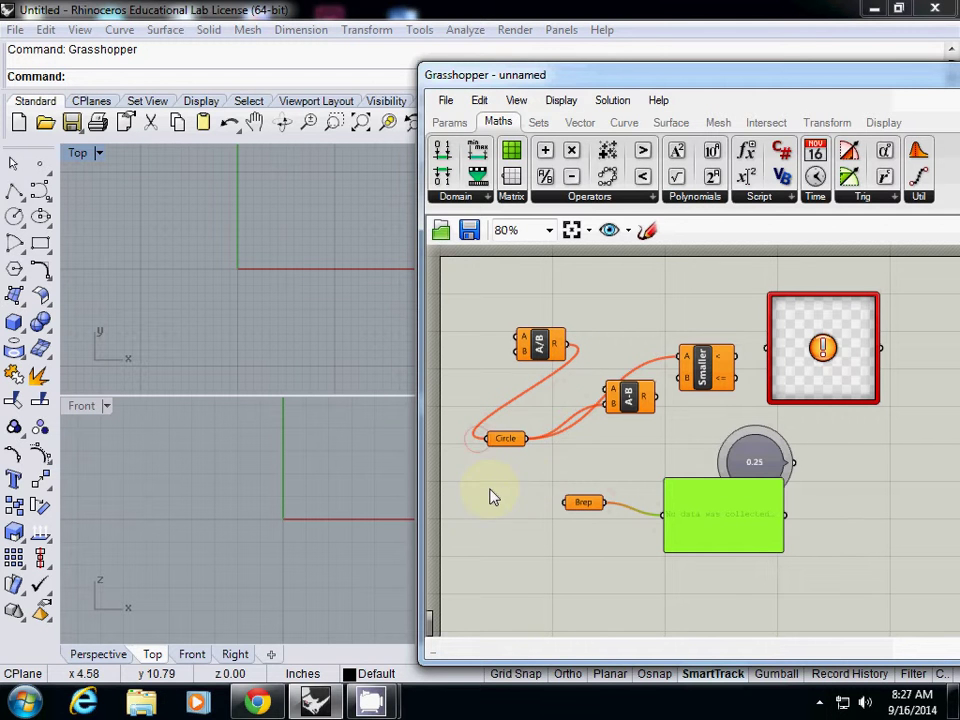
pyautogui.moveTo(622, 396); pyautogui.dragTo(636, 443)
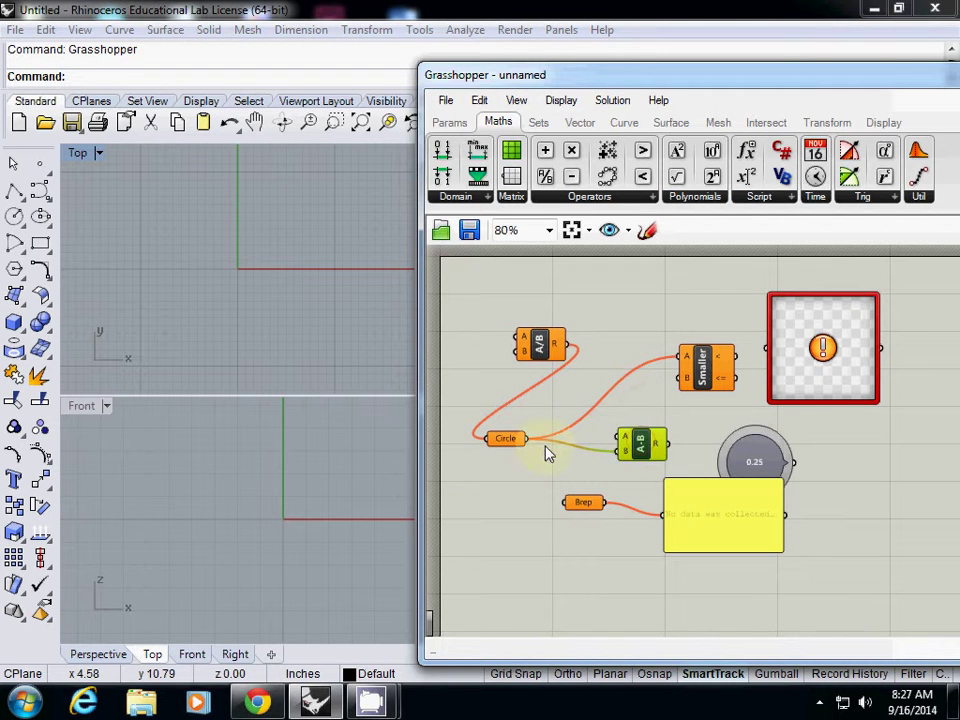
pyautogui.moveTo(530, 443); pyautogui.dragTo(600, 453)
pyautogui.moveTo(580, 504); pyautogui.dragTo(495, 502)
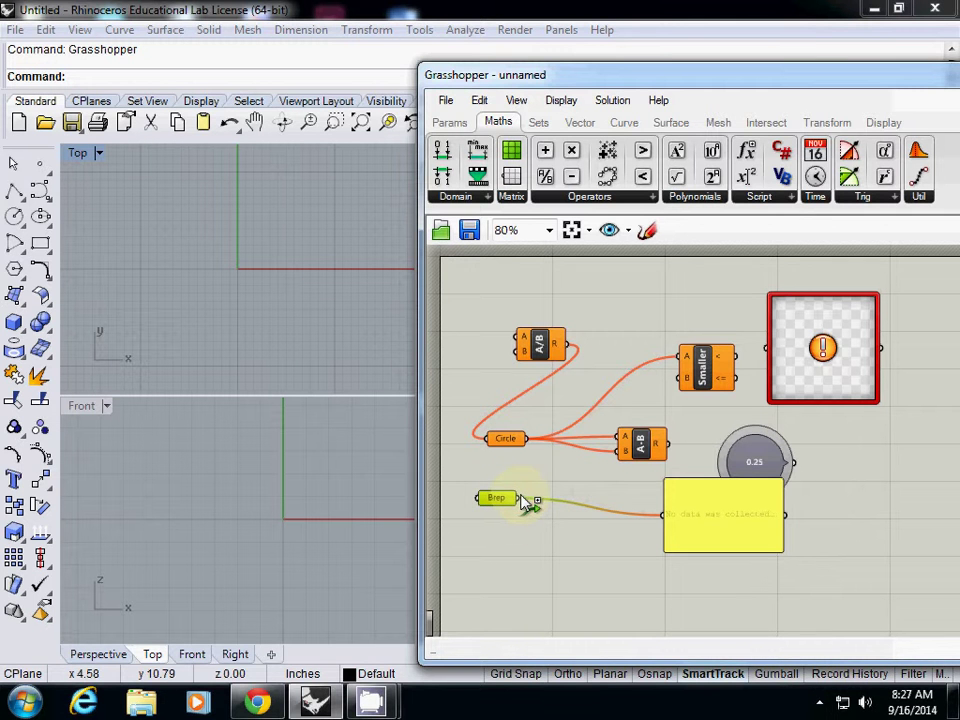
pyautogui.moveTo(521, 499); pyautogui.dragTo(676, 370)
# Turn Draw Icons on and back off, then enable Draw Full Names in the Display menu.
pyautogui.click(558, 103)
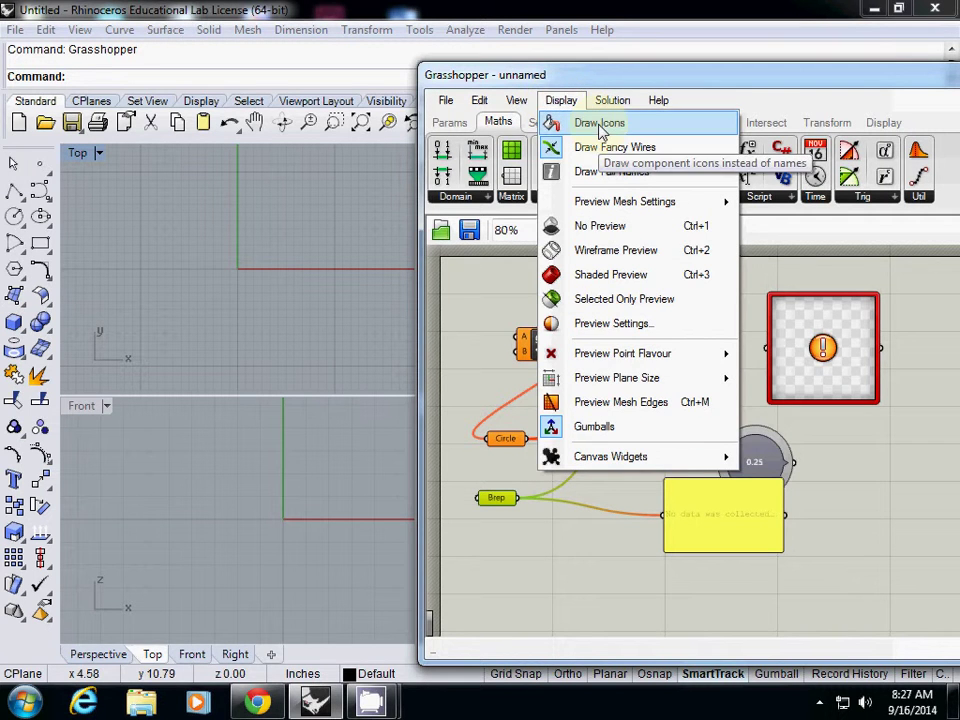
pyautogui.click(598, 123)
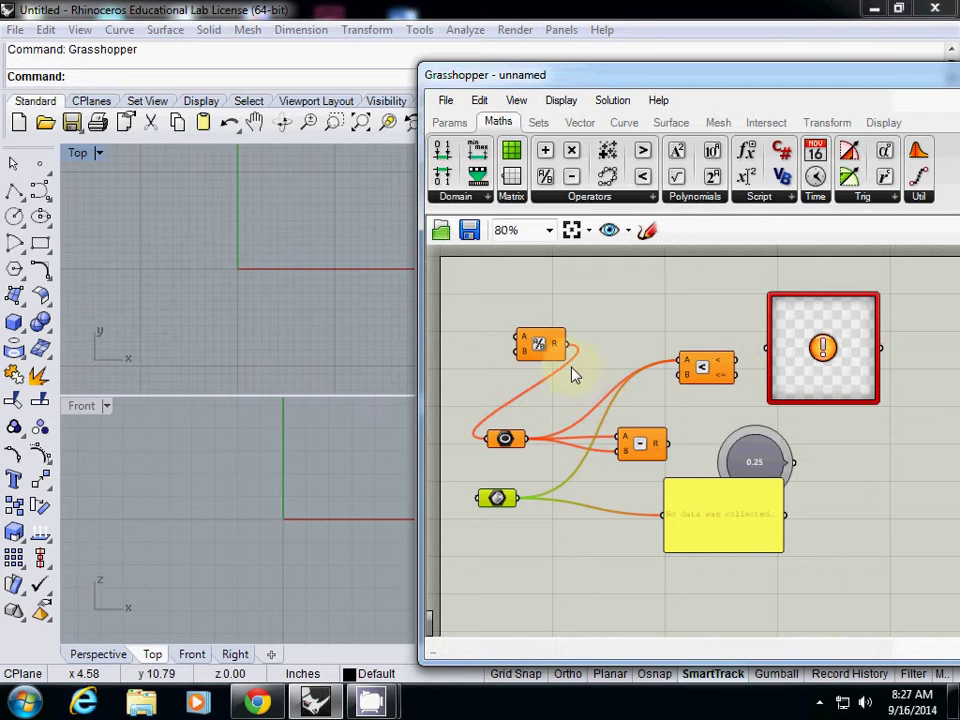
pyautogui.click(556, 103)
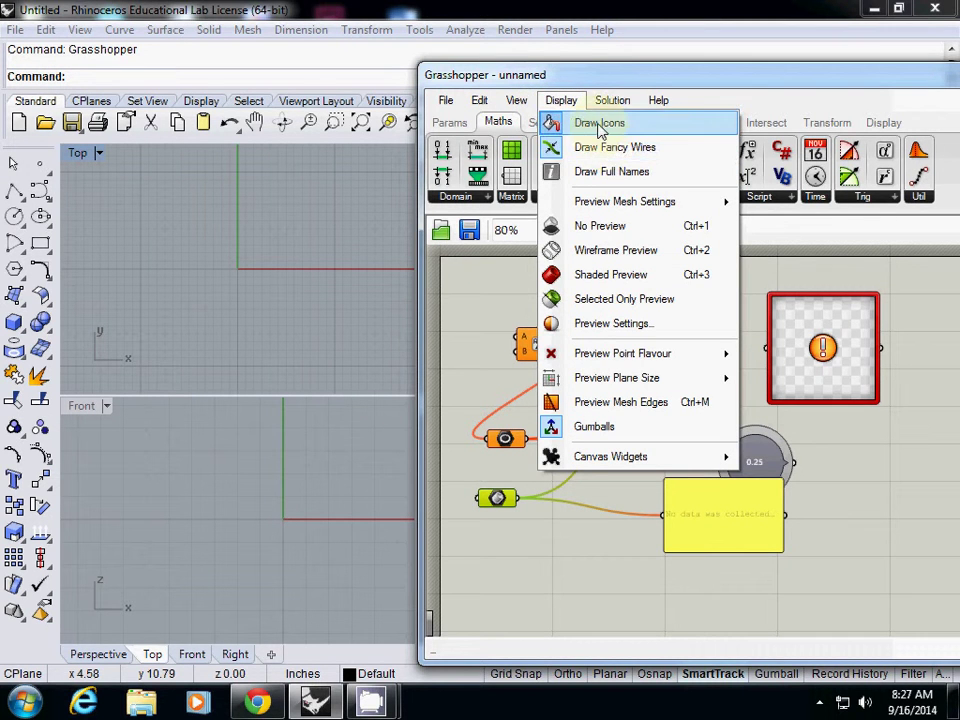
pyautogui.click(552, 122)
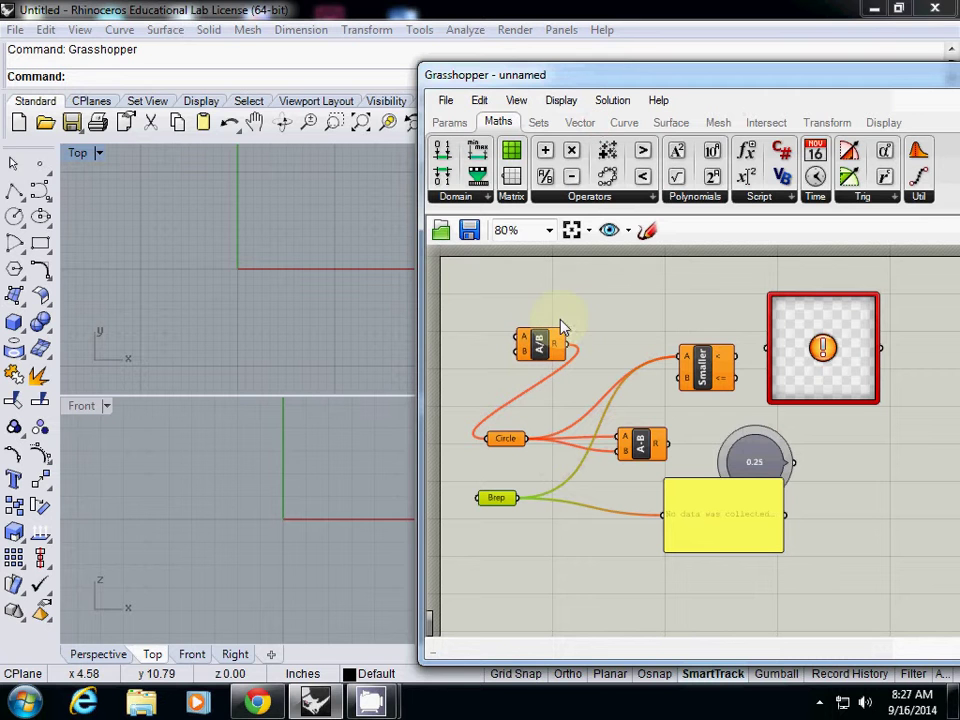
pyautogui.click(563, 103)
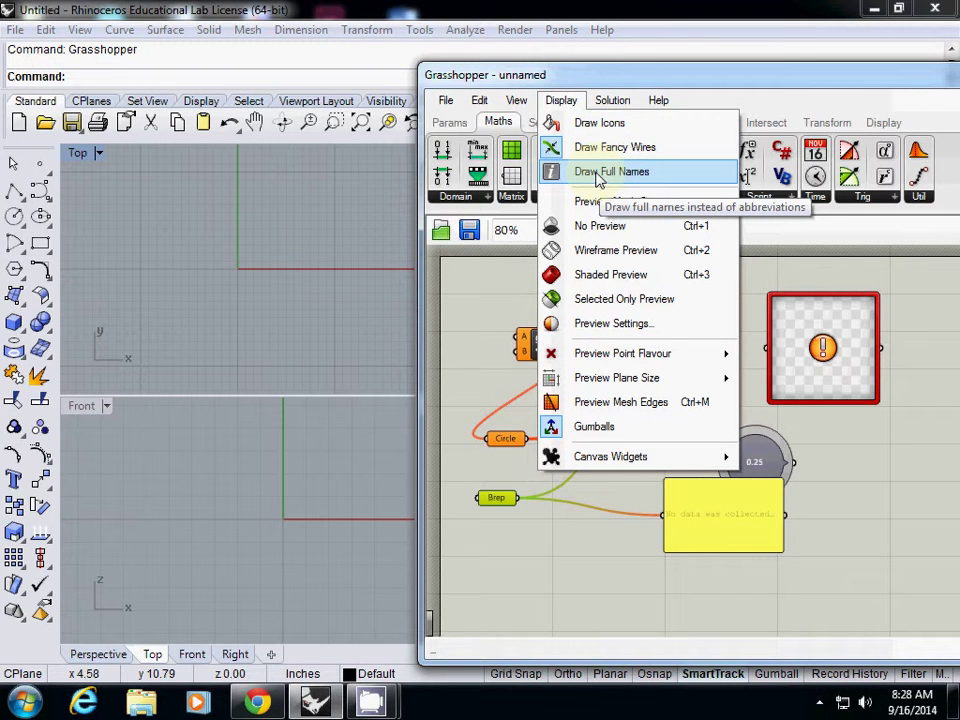
pyautogui.click(603, 175)
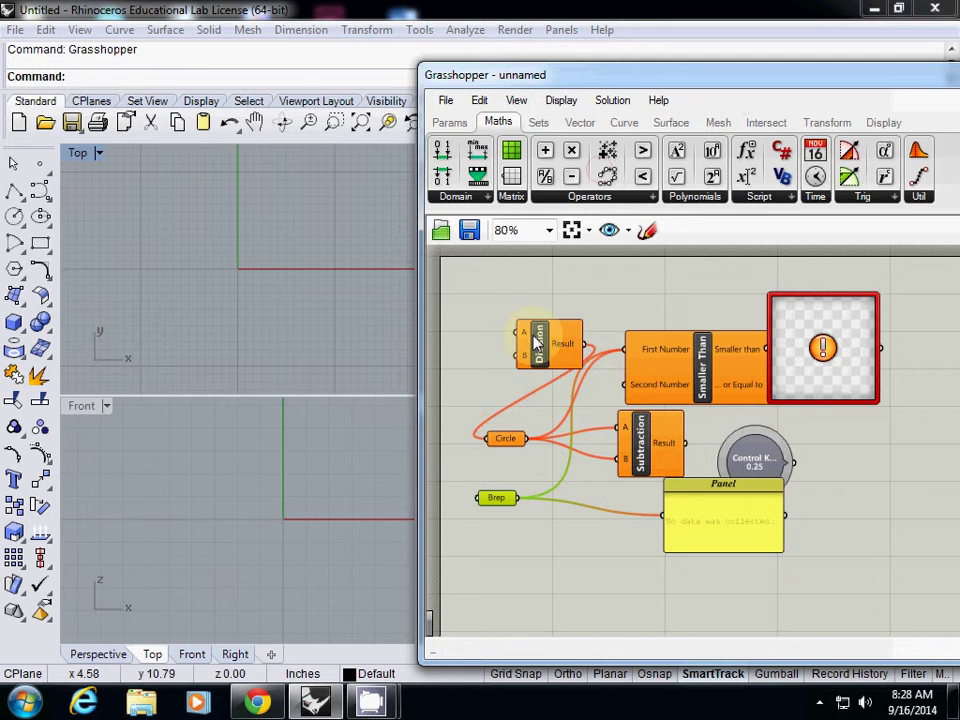
# Move Division up with Smaller Than beside it, toggling Draw Full Names off and on.
pyautogui.moveTo(531, 340); pyautogui.dragTo(522, 317)
pyautogui.moveTo(628, 356)
pyautogui.mouseDown()
pyautogui.moveTo(591, 327)
pyautogui.moveTo(641, 358)
pyautogui.mouseUp()
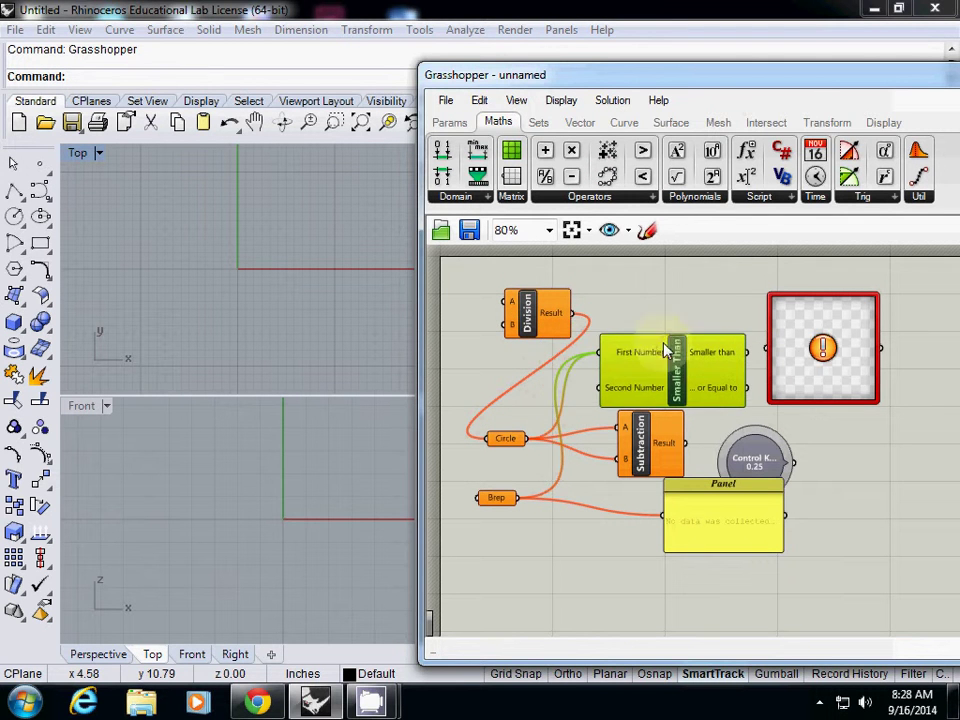
pyautogui.click(561, 100)
pyautogui.click(590, 170)
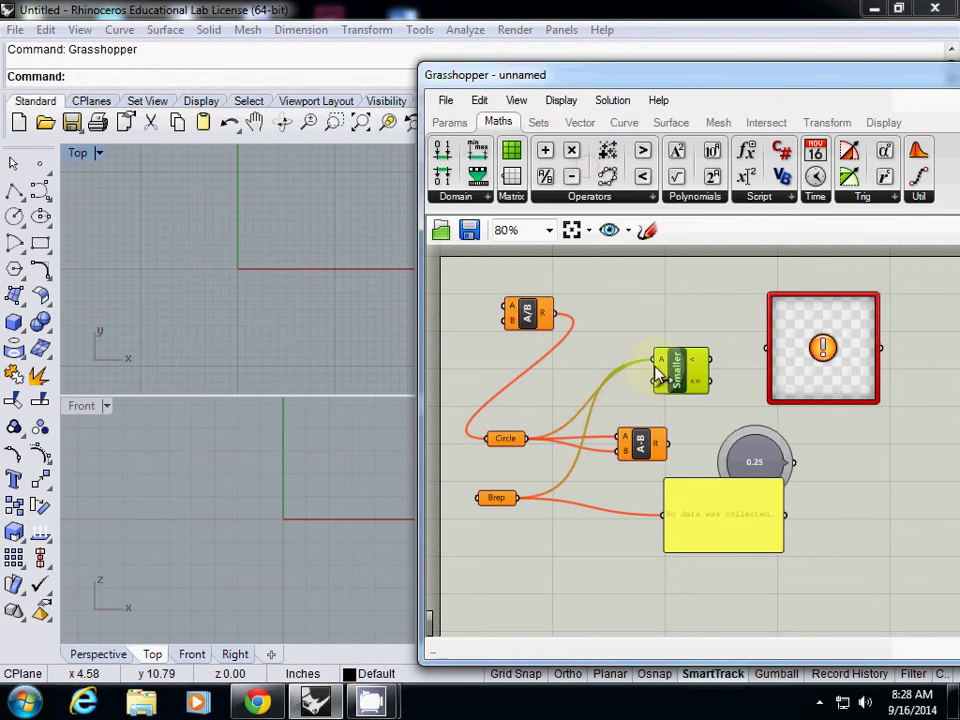
pyautogui.click(565, 103)
pyautogui.click(588, 171)
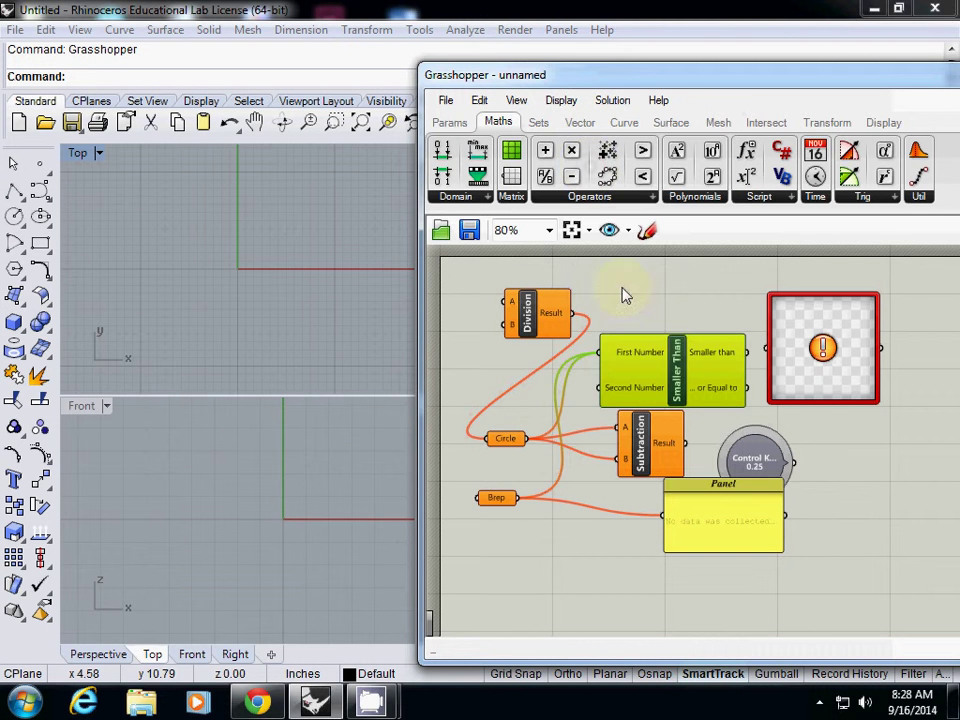
# Nudge the Smaller Than component into its final position and deselect it.
pyautogui.moveTo(685, 334); pyautogui.dragTo(682, 343)
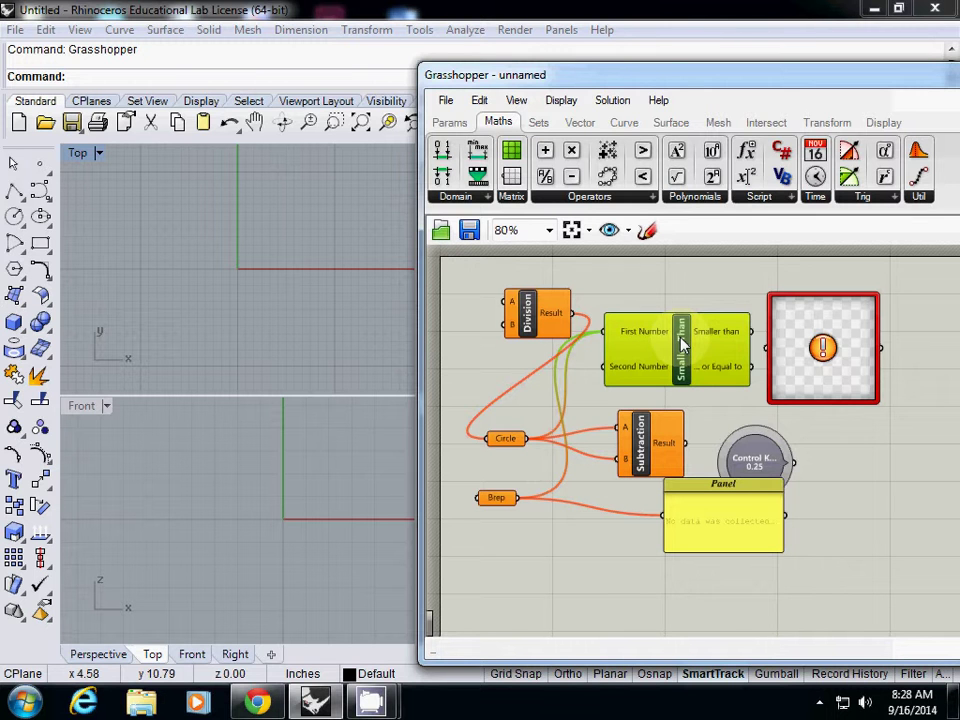
pyautogui.moveTo(682, 343); pyautogui.dragTo(684, 342)
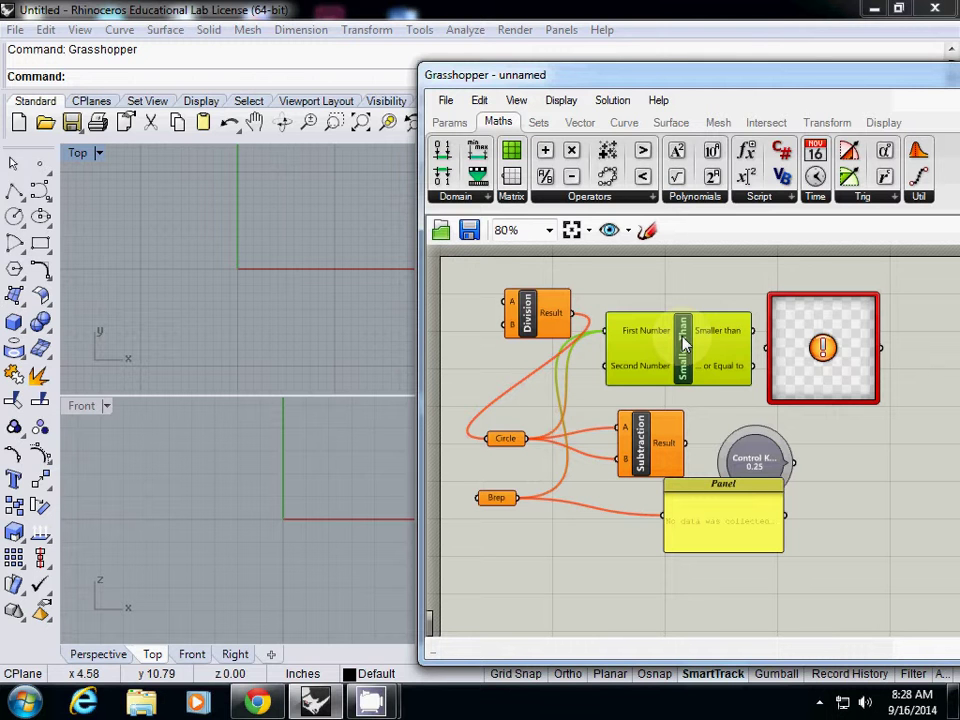
pyautogui.moveTo(683, 343); pyautogui.dragTo(679, 347)
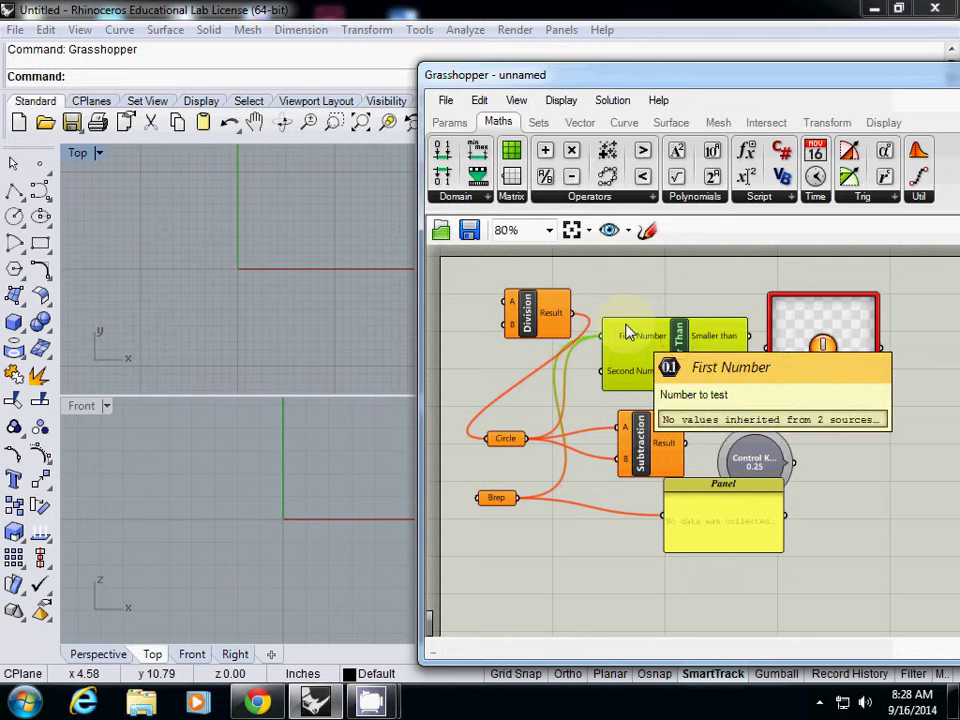
pyautogui.click(632, 297)
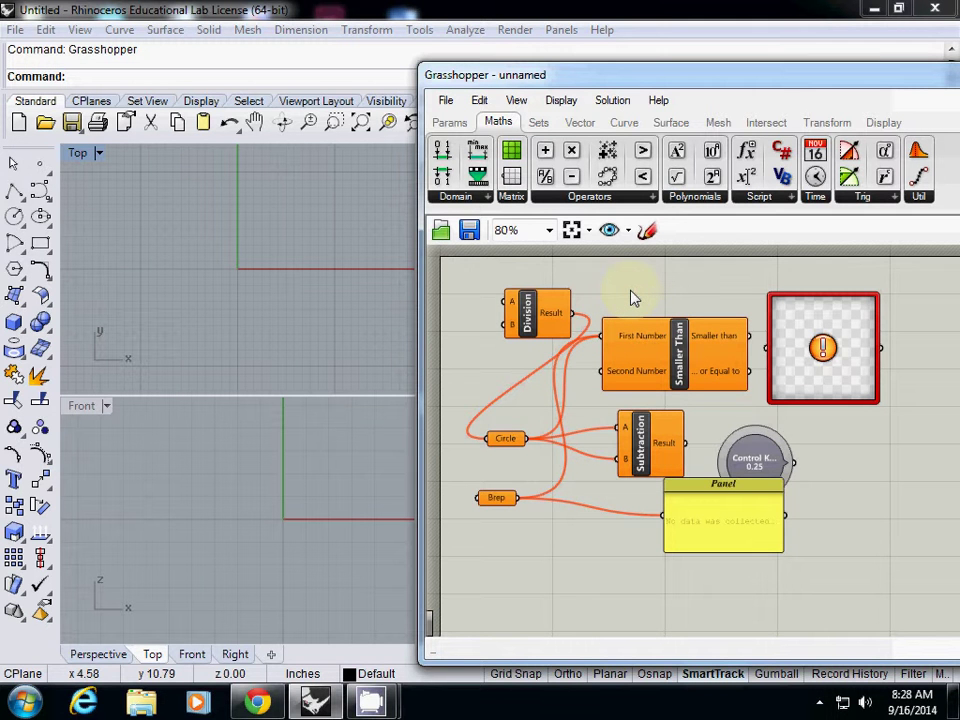
# Zoom the canvas out and back in, then drag the Grasshopper window left of centre.
pyautogui.scroll(-3, 679, 395)
pyautogui.scroll(4, 677, 396)
pyautogui.scroll(-4, 671, 392)
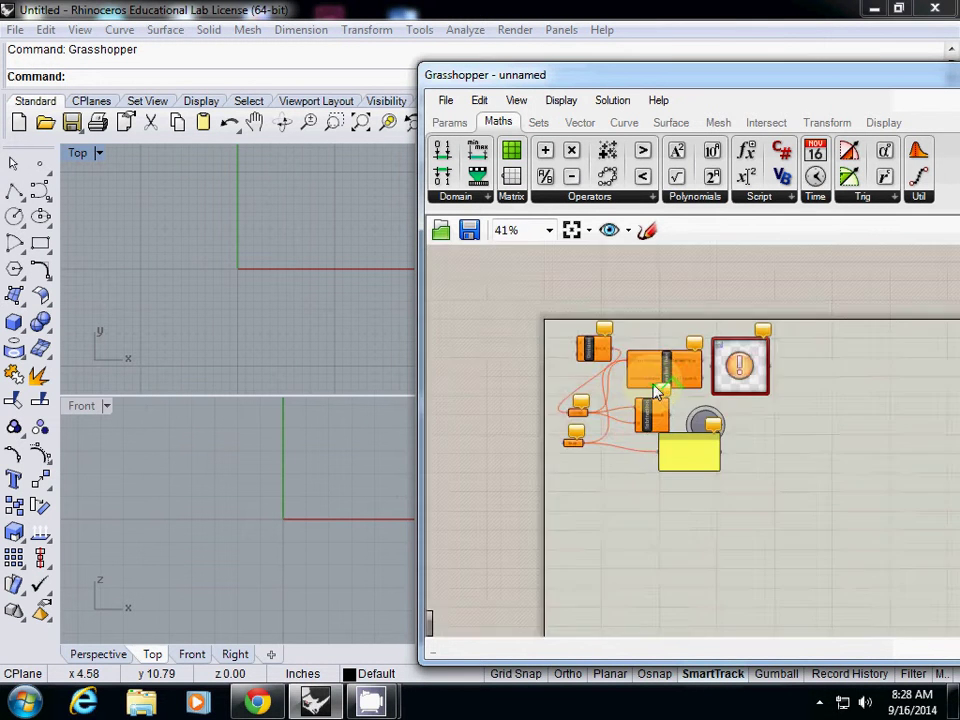
pyautogui.scroll(5, 664, 396)
pyautogui.scroll(-3, 651, 388)
pyautogui.scroll(1, 651, 388)
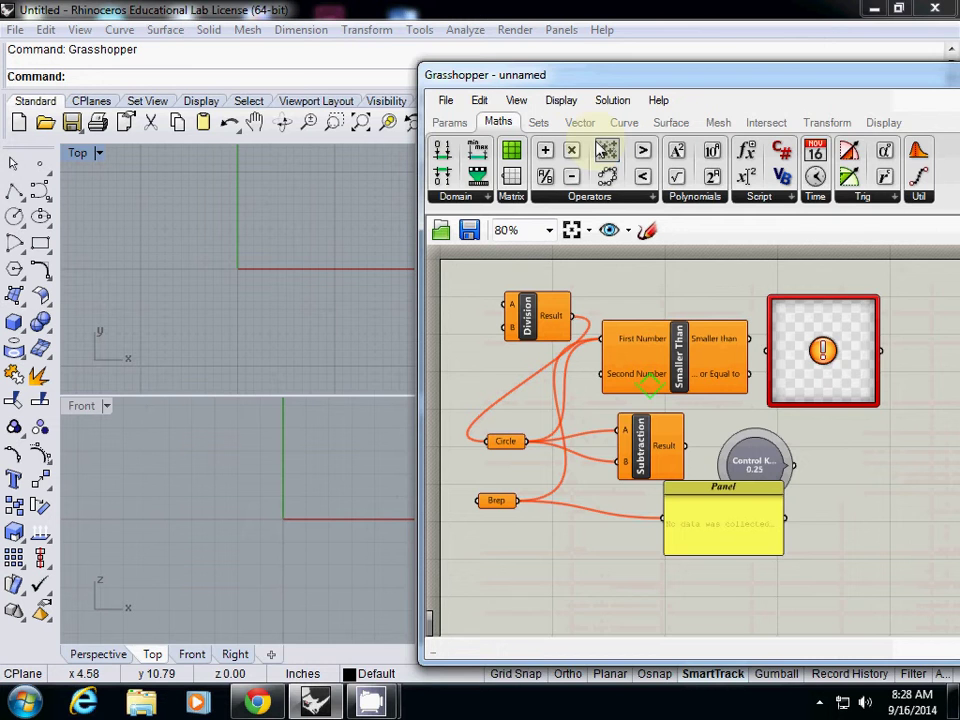
pyautogui.moveTo(579, 74); pyautogui.dragTo(328, 58)
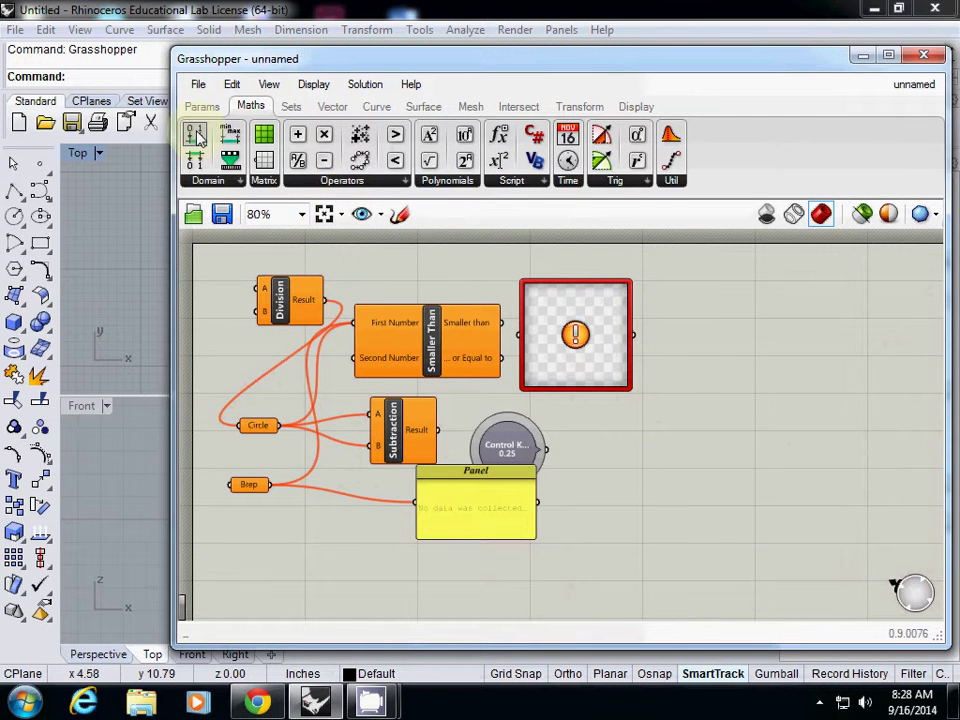
# Open Export Hi-Res Image options, try a canvas background colour, and cancel without exporting.
pyautogui.click(196, 86)
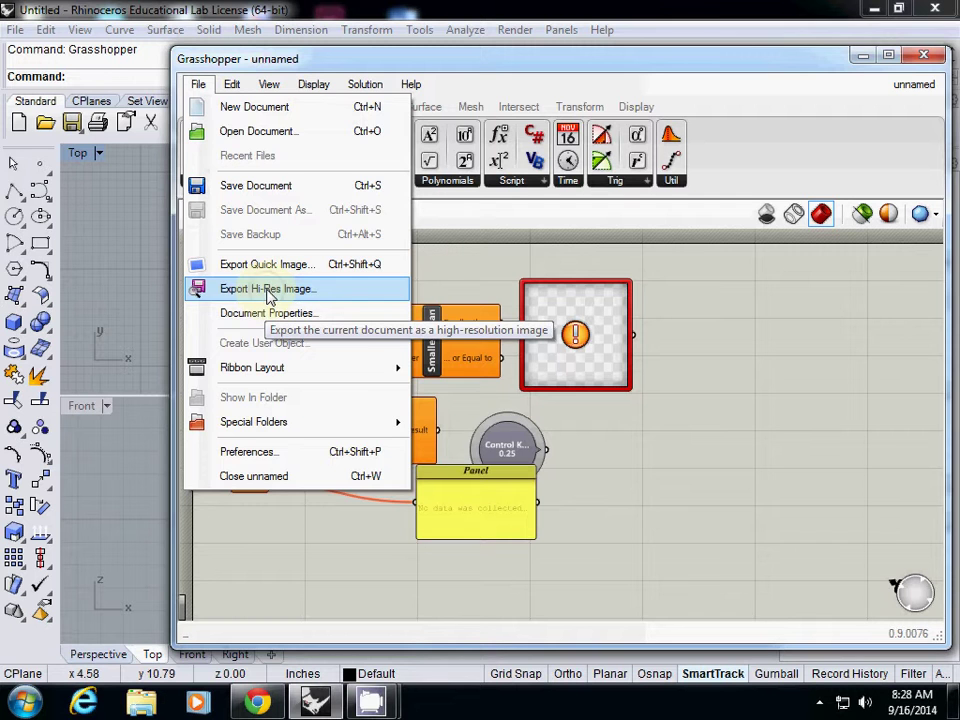
pyautogui.click(268, 292)
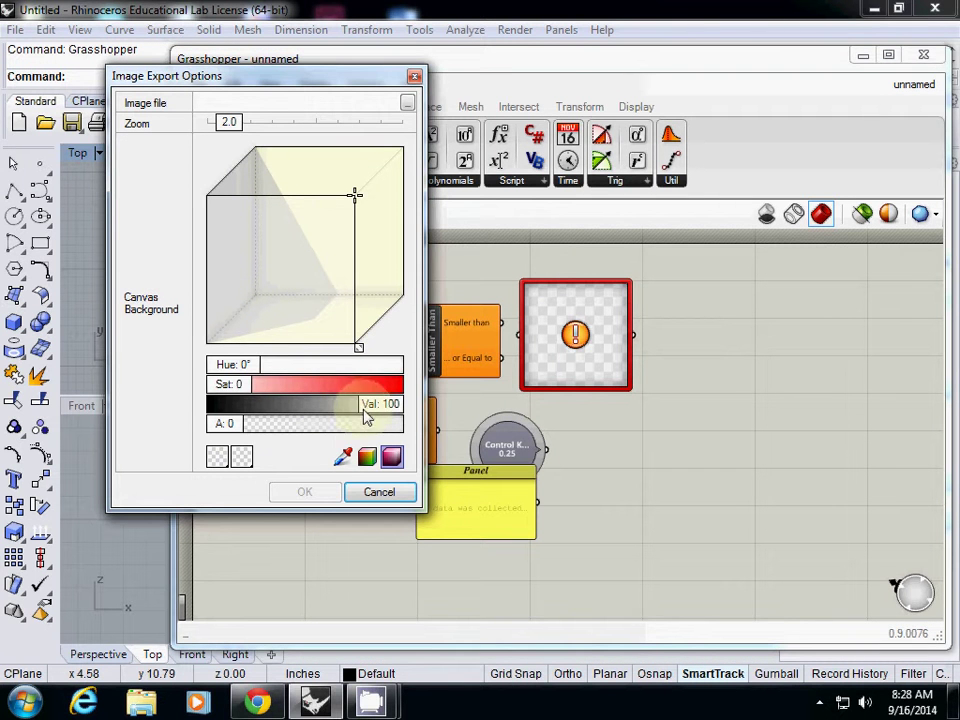
pyautogui.moveTo(354, 199)
pyautogui.mouseDown()
pyautogui.moveTo(306, 208)
pyautogui.moveTo(358, 199)
pyautogui.mouseUp()
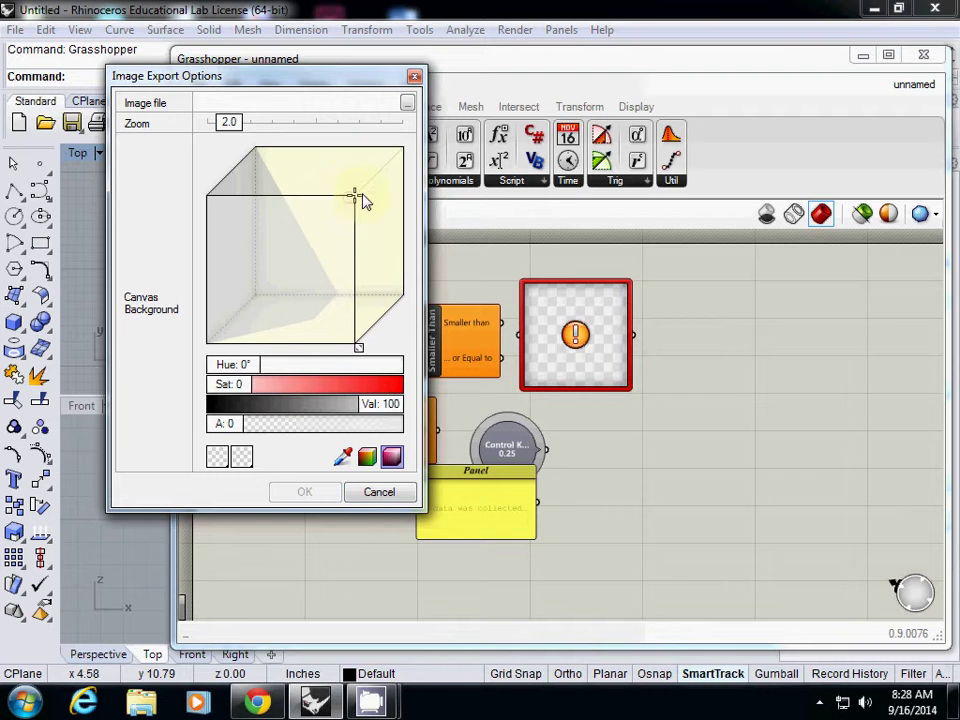
pyautogui.click(366, 492)
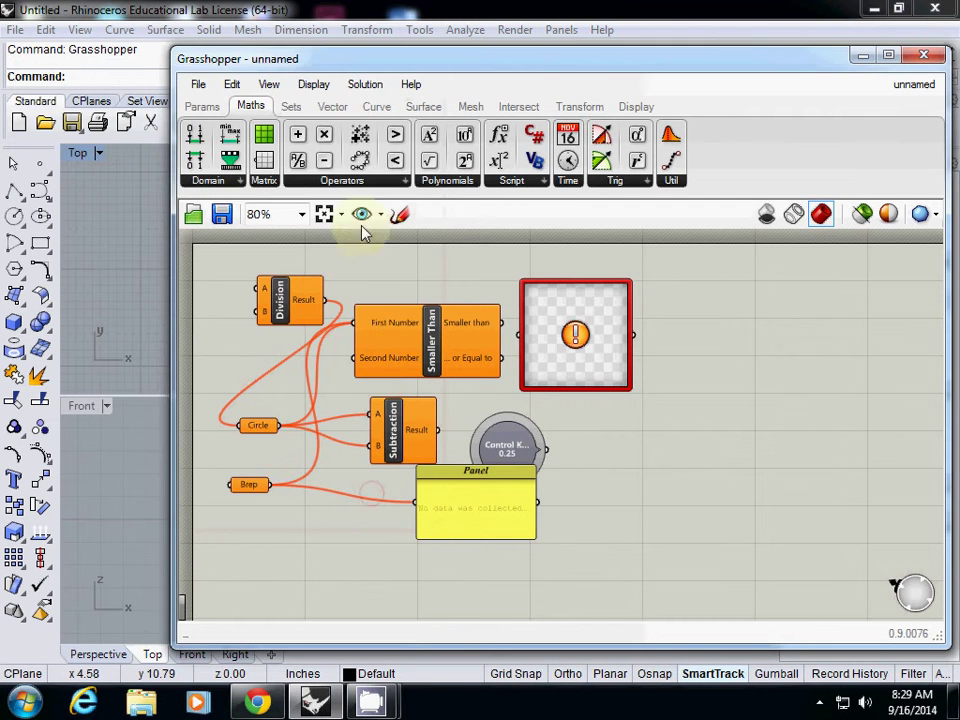
pyautogui.click(198, 84)
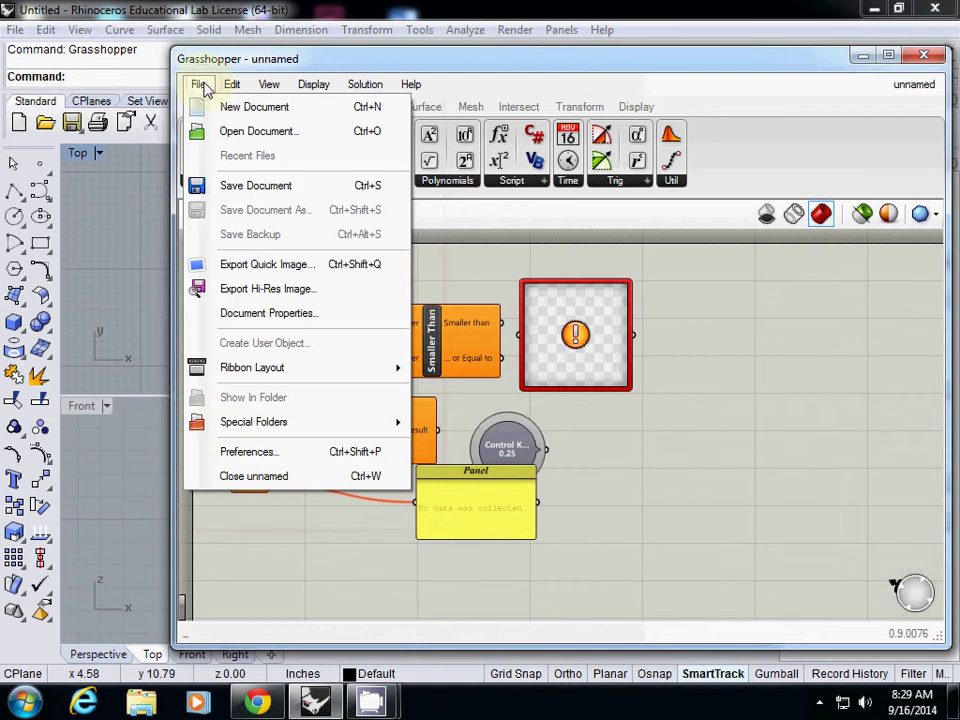
# Set the hi-res image export file to test.png in the Desktop folder.
pyautogui.click(300, 289)
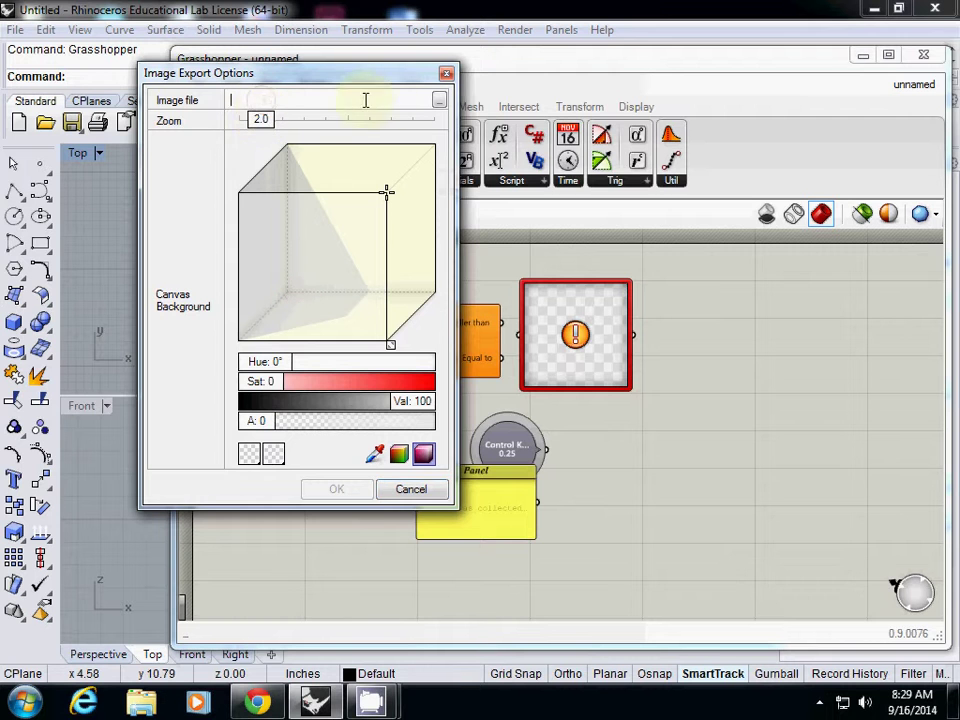
pyautogui.click(438, 101)
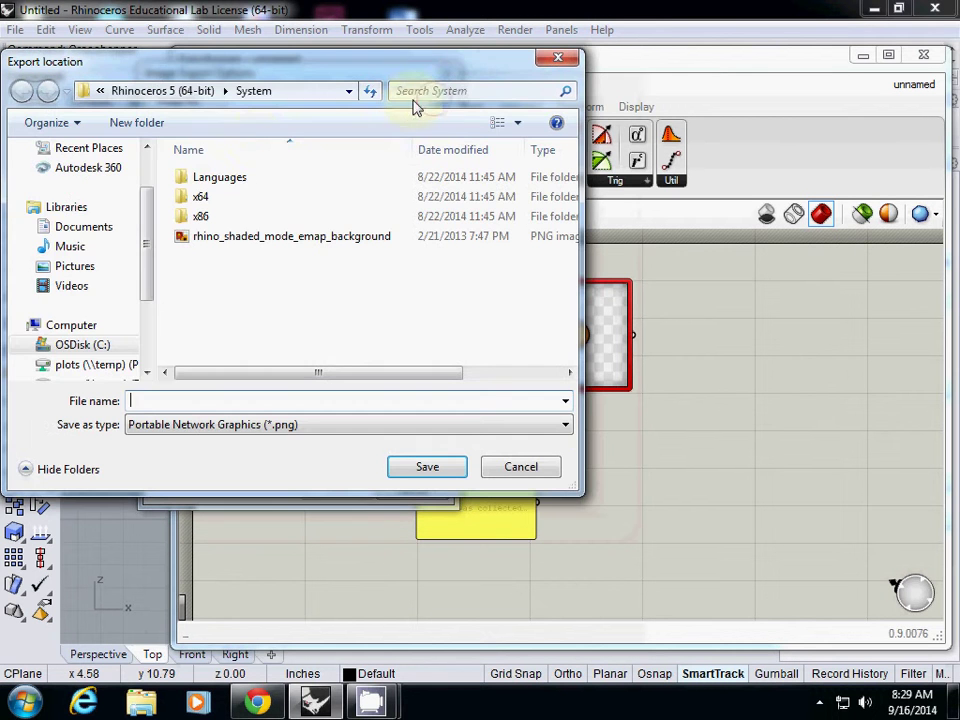
pyautogui.scroll(3, 148, 236)
pyautogui.click(75, 176)
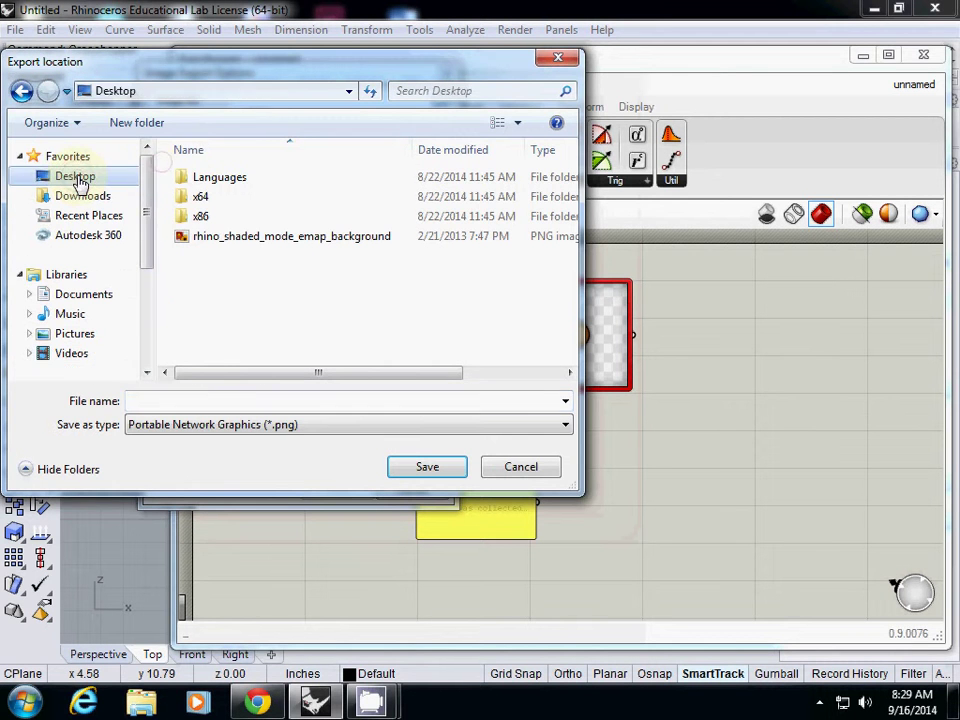
pyautogui.click(203, 401)
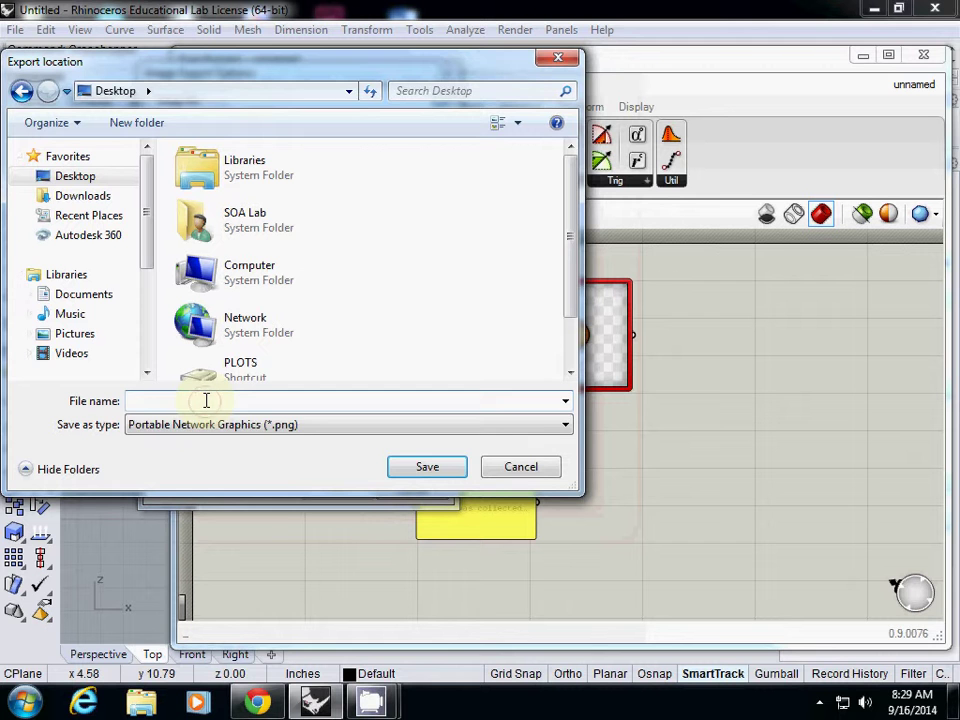
pyautogui.write('test')
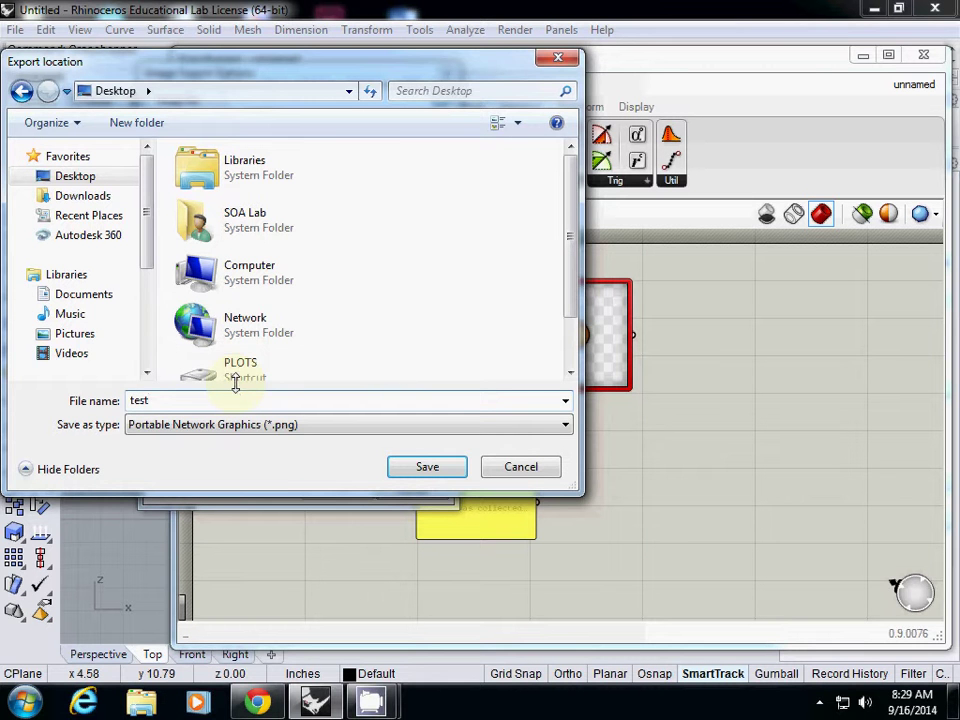
pyautogui.click(420, 468)
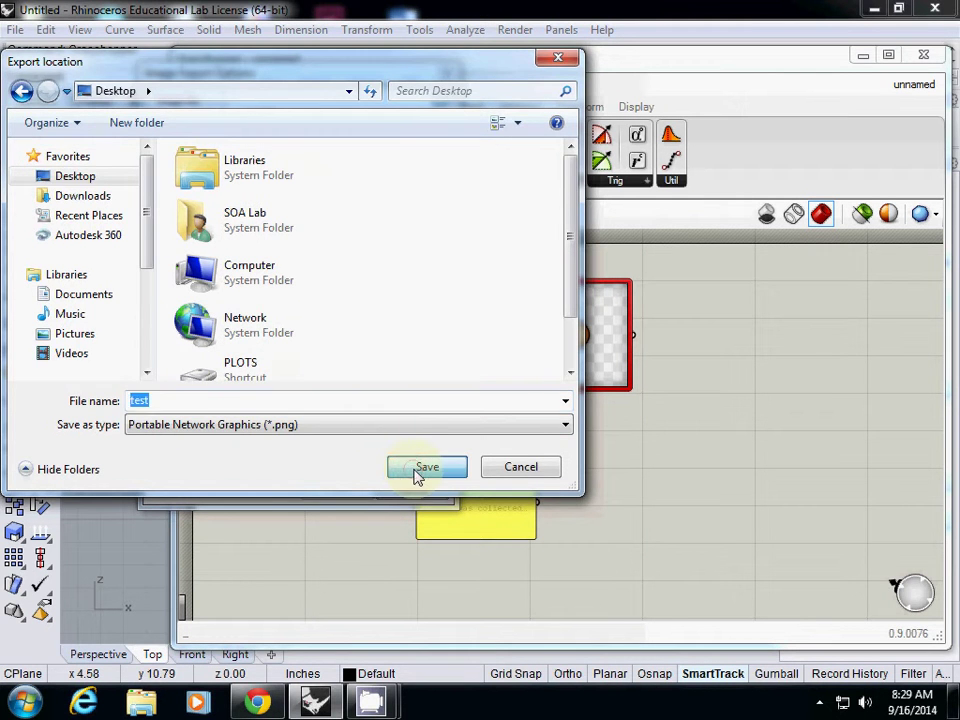
# Cancel the image export, minimise Rhino to check the desktop, then restore the Rhino window.
pyautogui.press('Return')
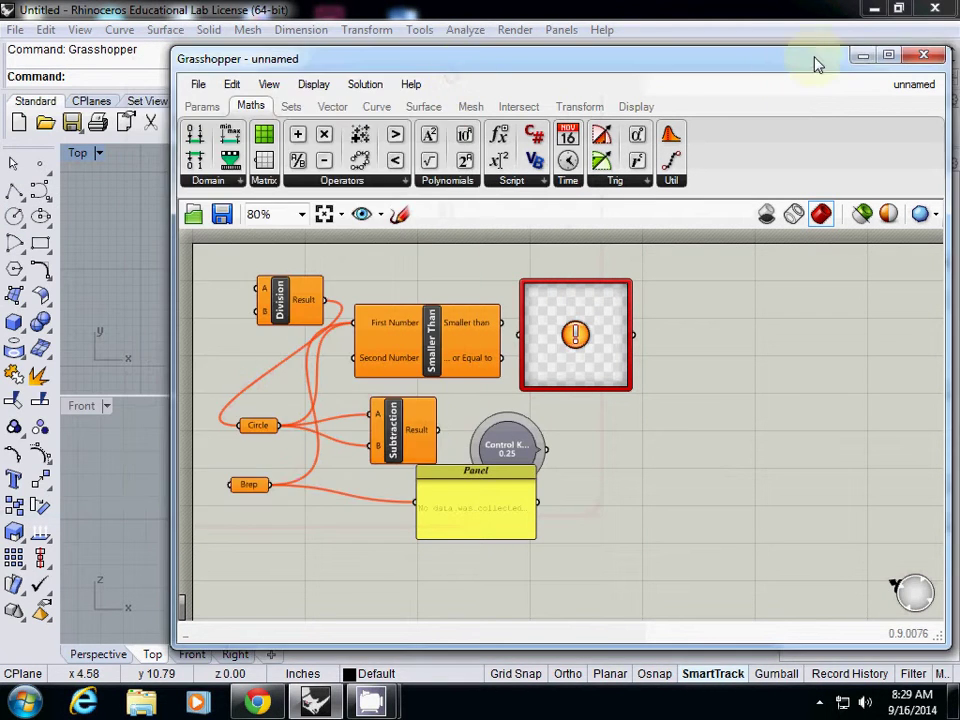
pyautogui.click(863, 9)
pyautogui.click(401, 115)
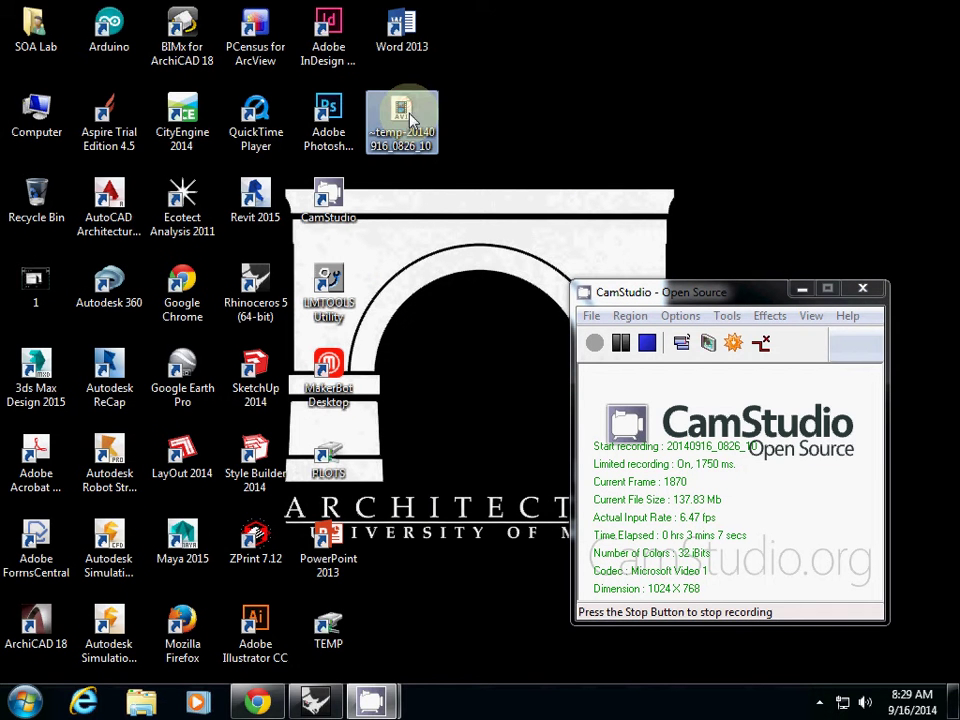
pyautogui.click(468, 362)
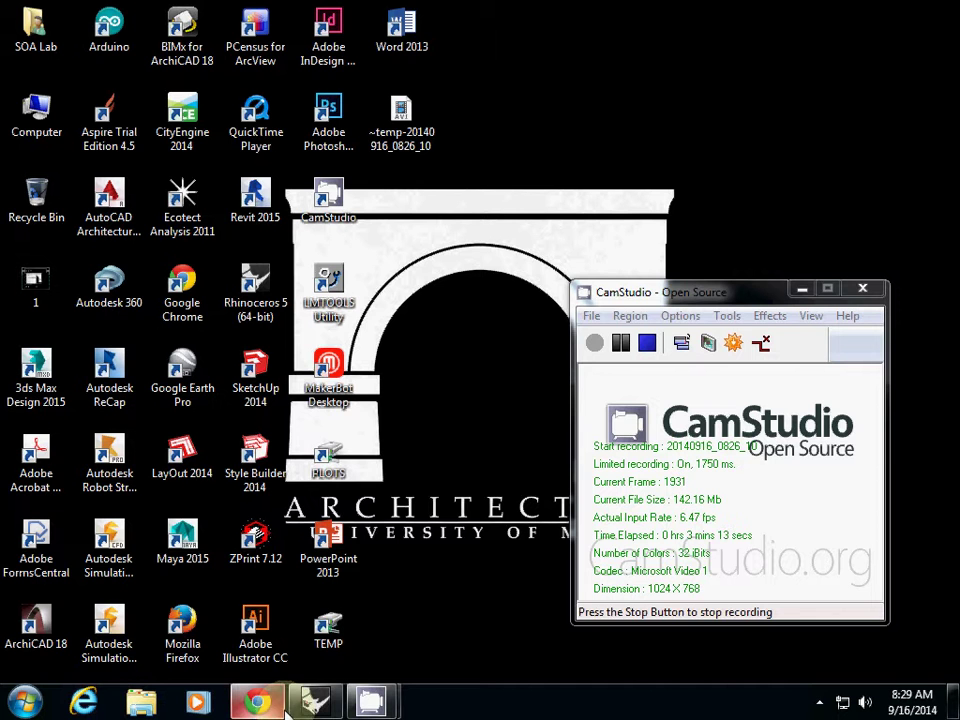
pyautogui.click(315, 701)
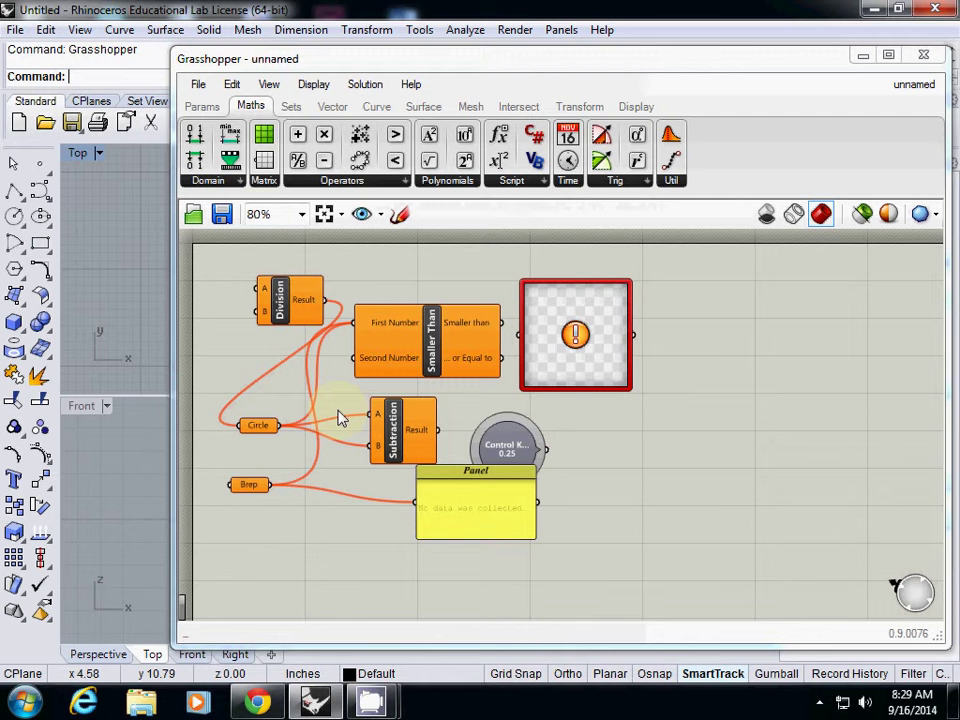
# Export the canvas as the JPEG test2.jpg to the Desktop, then minimise Grasshopper.
pyautogui.click(197, 86)
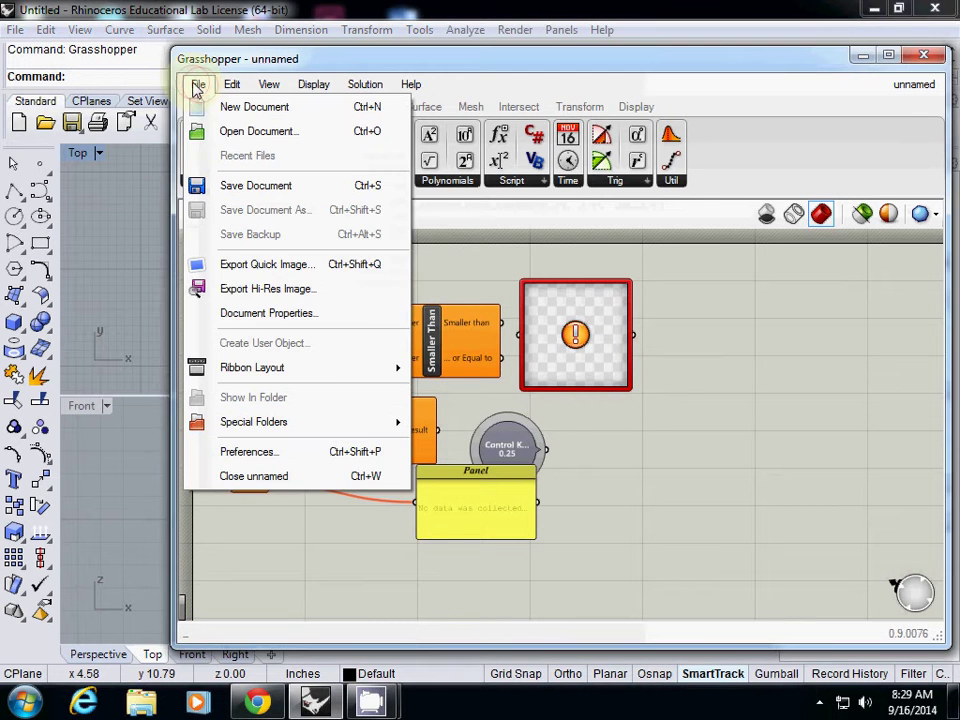
pyautogui.click(268, 288)
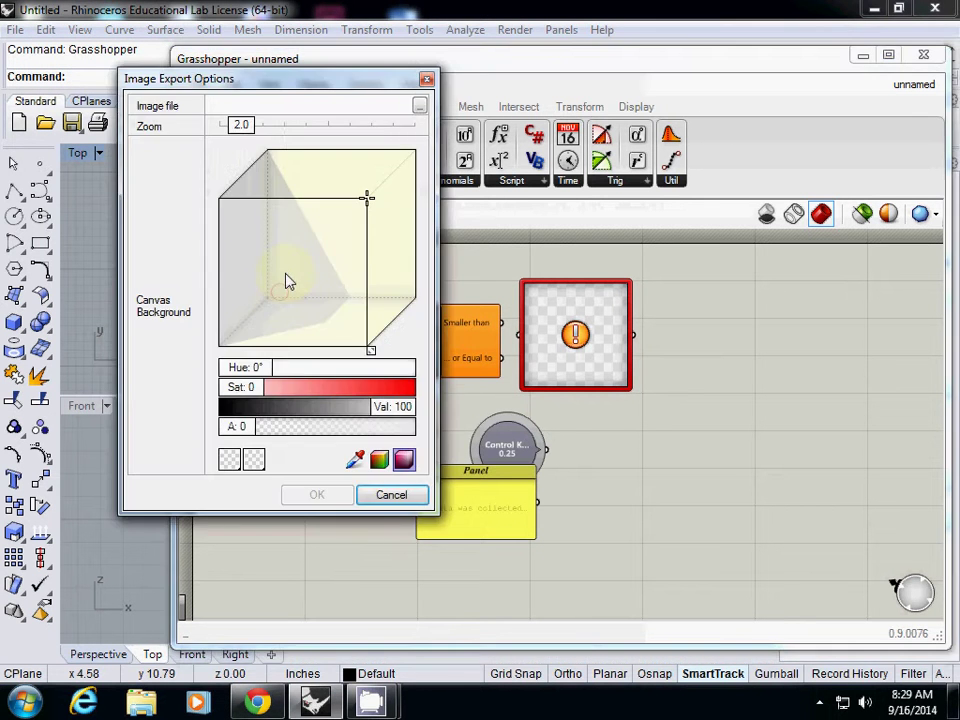
pyautogui.click(419, 105)
pyautogui.click(70, 183)
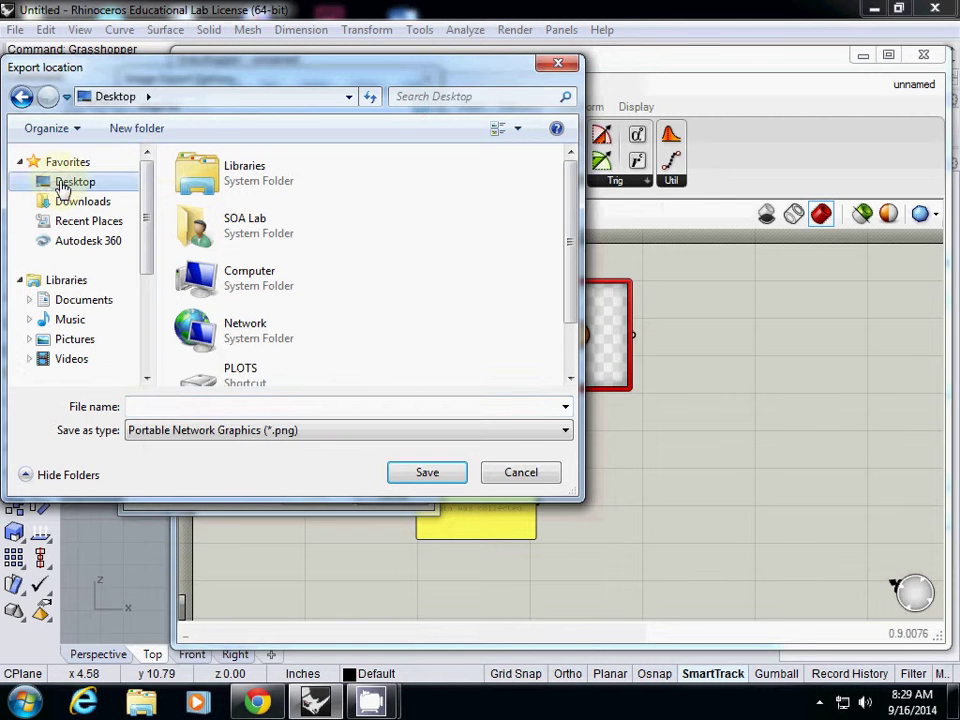
pyautogui.click(154, 406)
pyautogui.write('test2')
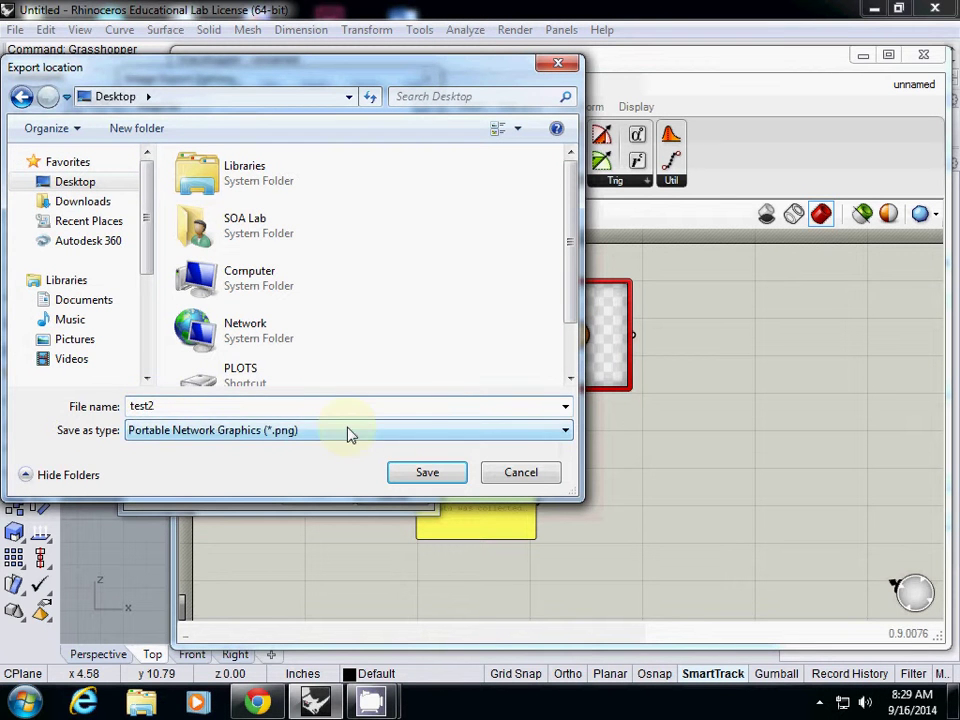
pyautogui.click(350, 434)
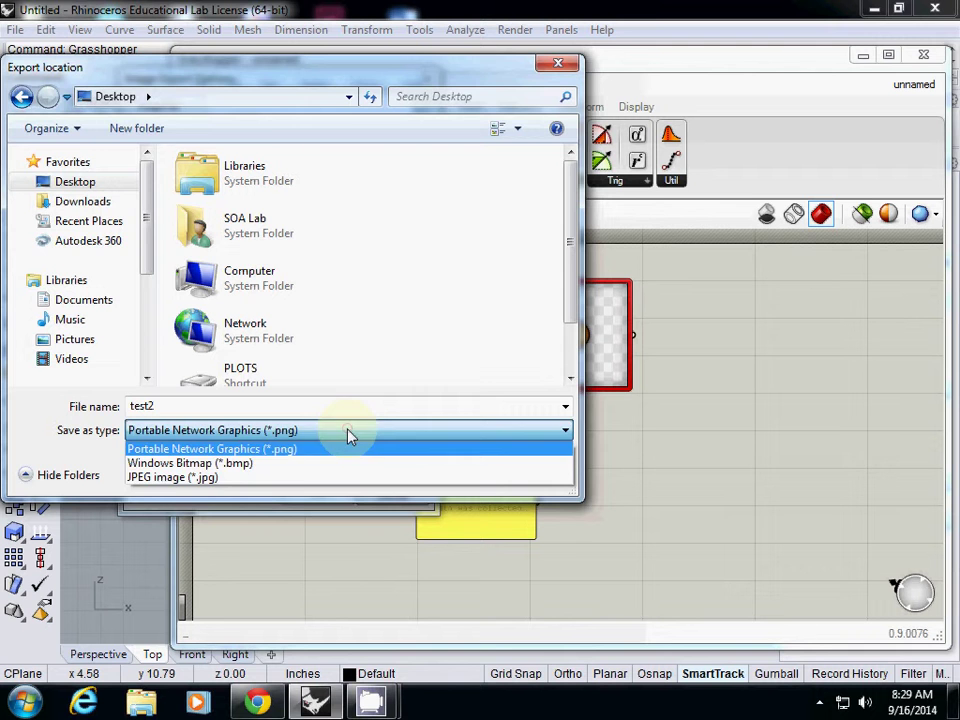
pyautogui.click(281, 476)
pyautogui.click(420, 473)
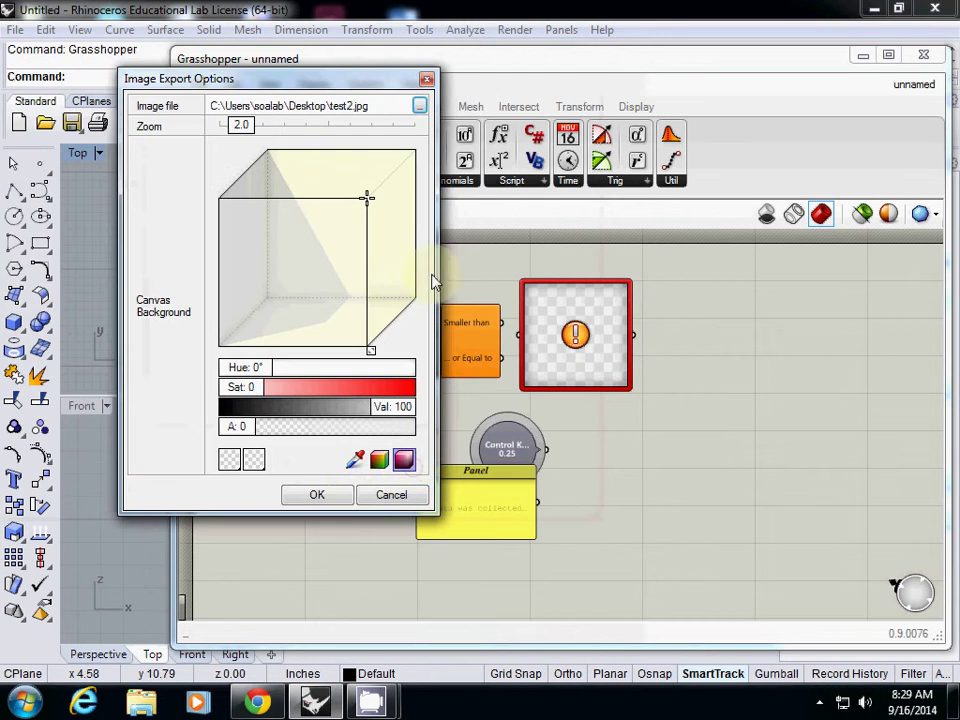
pyautogui.click(322, 495)
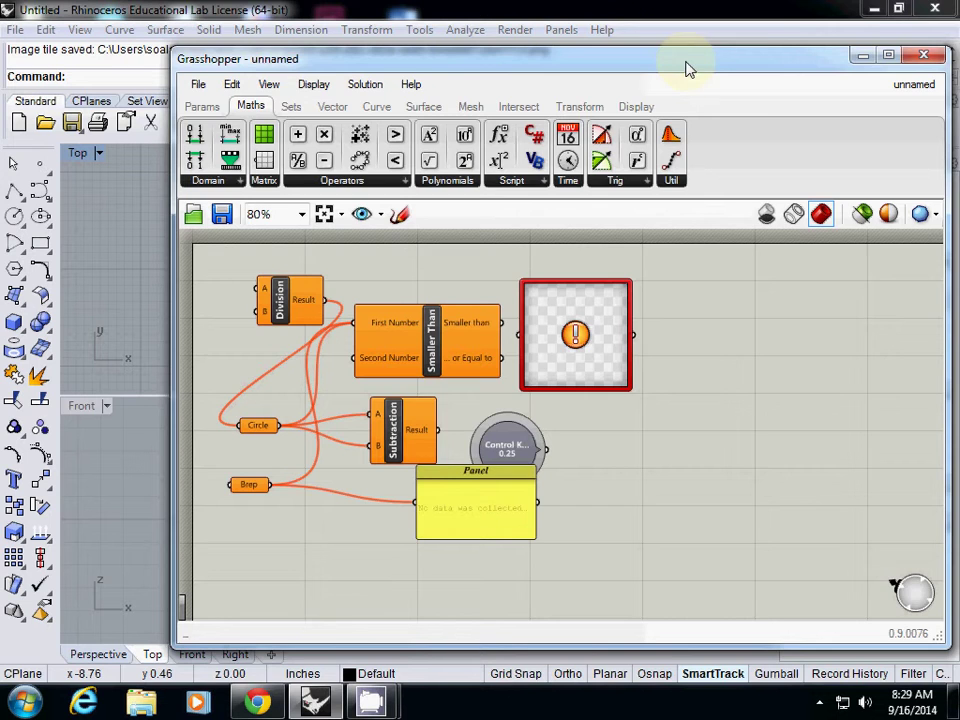
pyautogui.click(863, 55)
# Open test2.jpg from the desktop in Windows Photo Viewer.
pyautogui.doubleClick(400, 197)
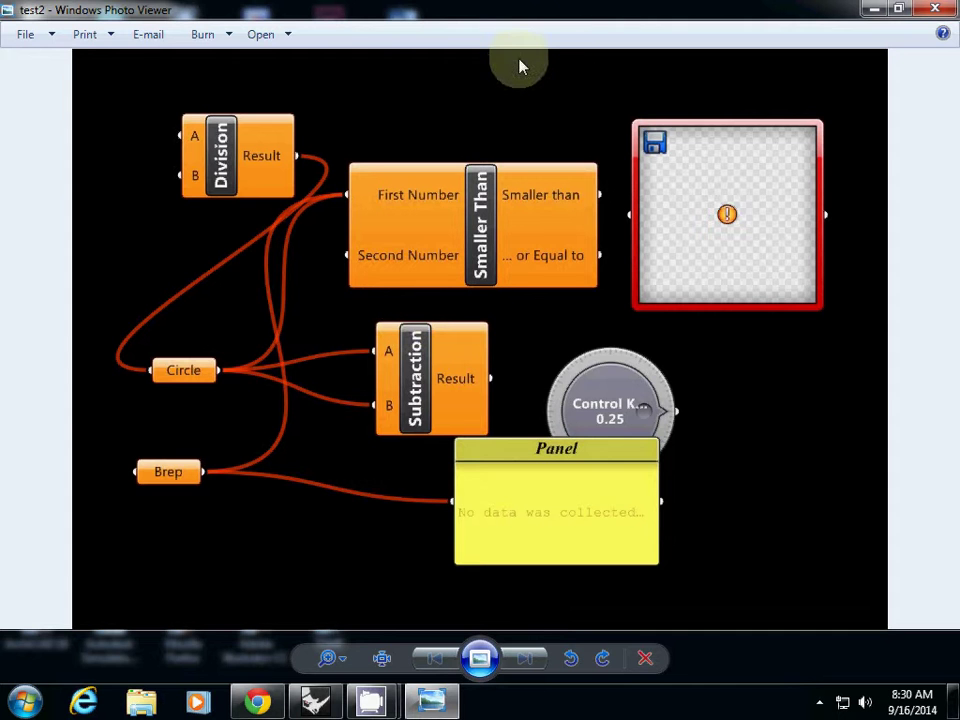
# Re-export test2.jpg with a black canvas background at zoom 2.0, then minimise Rhino.
pyautogui.click(935, 12)
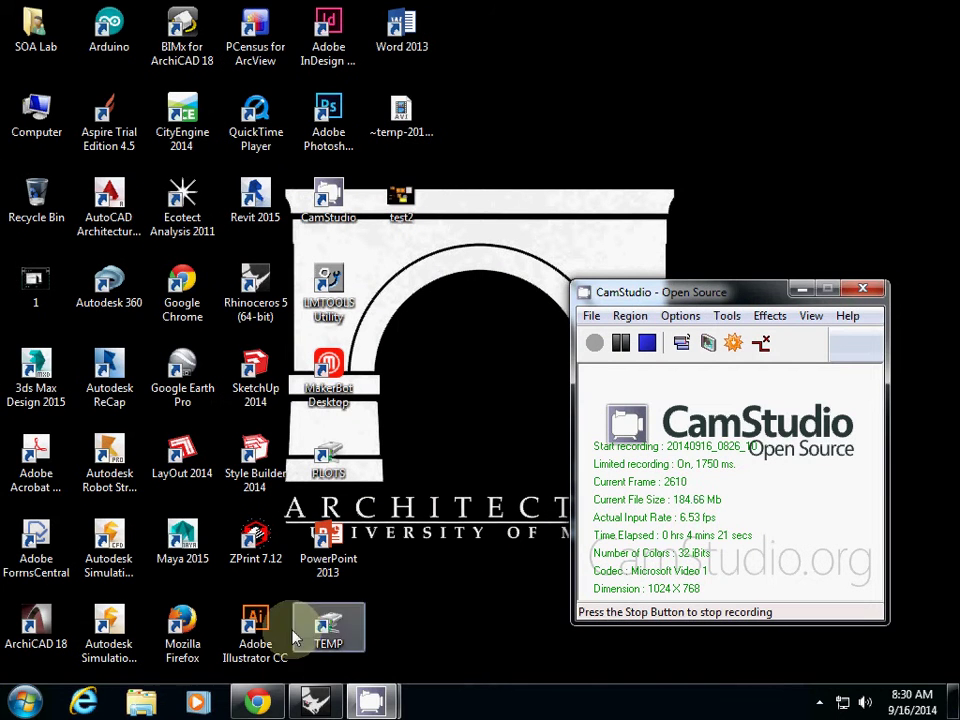
pyautogui.click(315, 700)
pyautogui.click(198, 84)
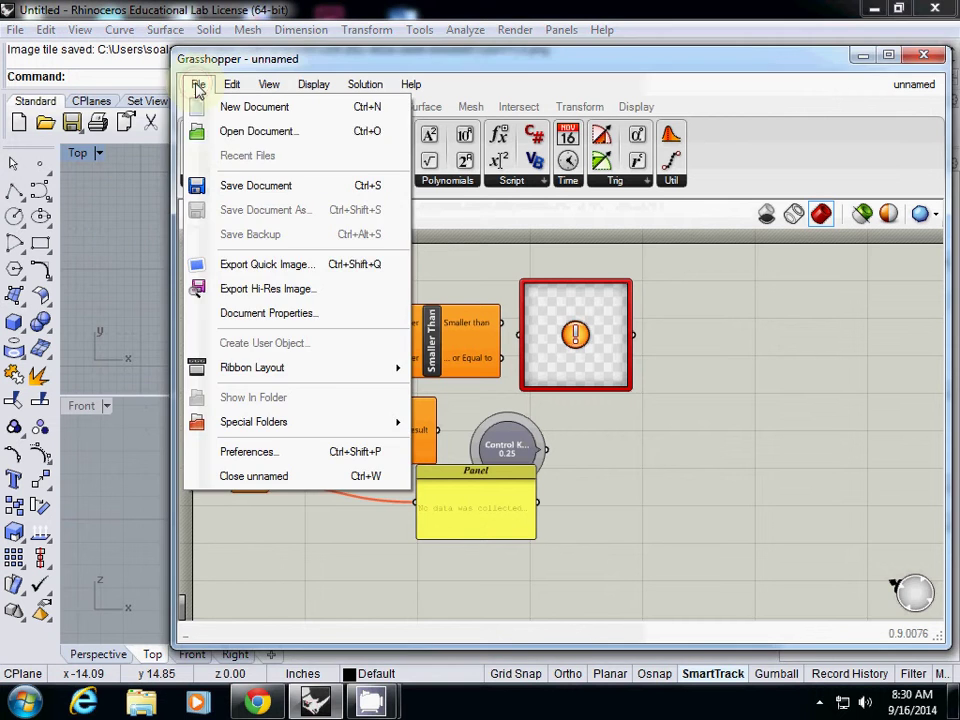
pyautogui.click(266, 289)
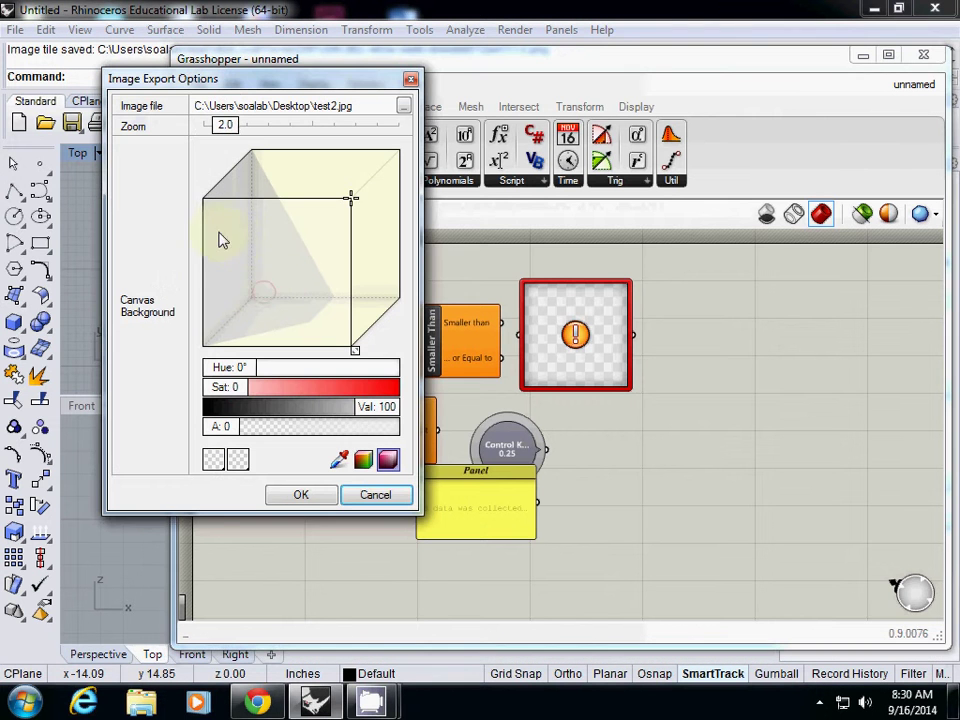
pyautogui.moveTo(354, 199); pyautogui.dragTo(343, 340)
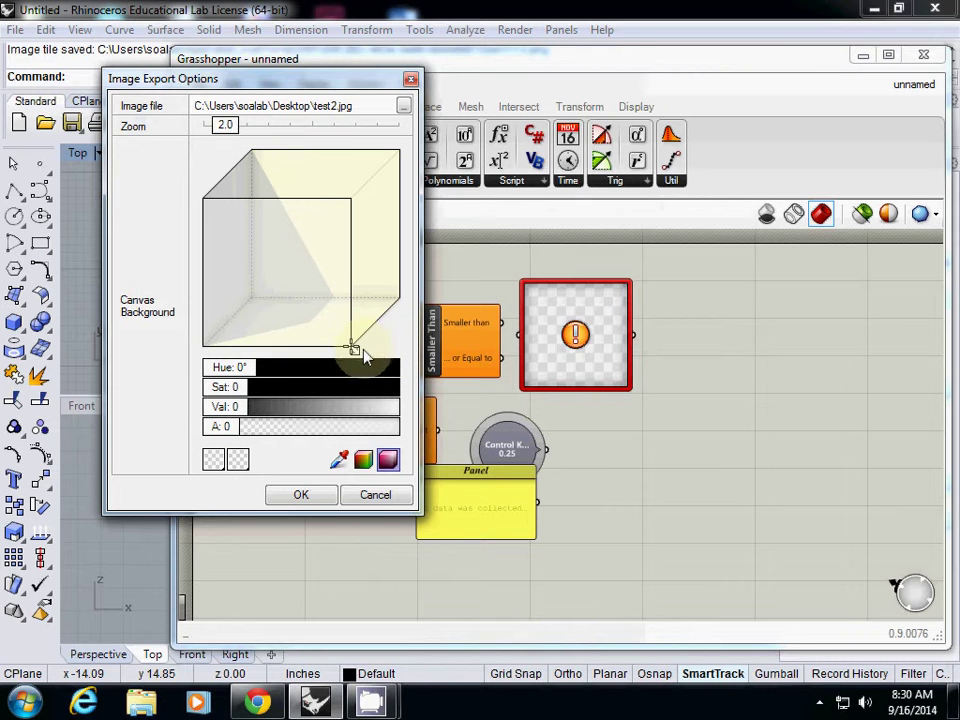
pyautogui.moveTo(226, 135)
pyautogui.mouseDown()
pyautogui.moveTo(306, 137)
pyautogui.moveTo(224, 139)
pyautogui.mouseUp()
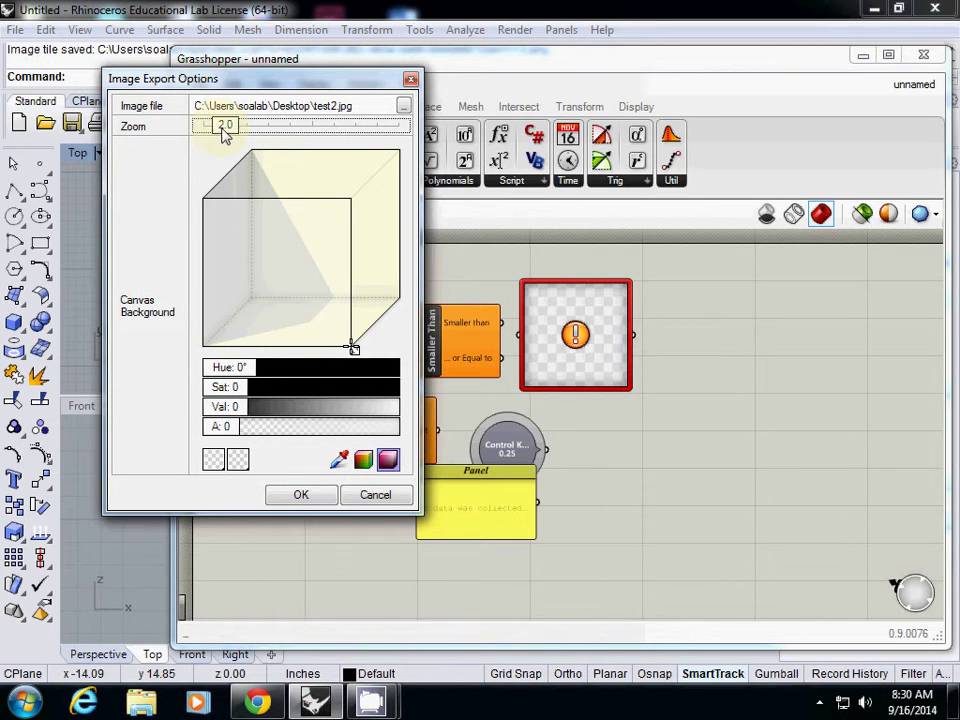
pyautogui.click(302, 496)
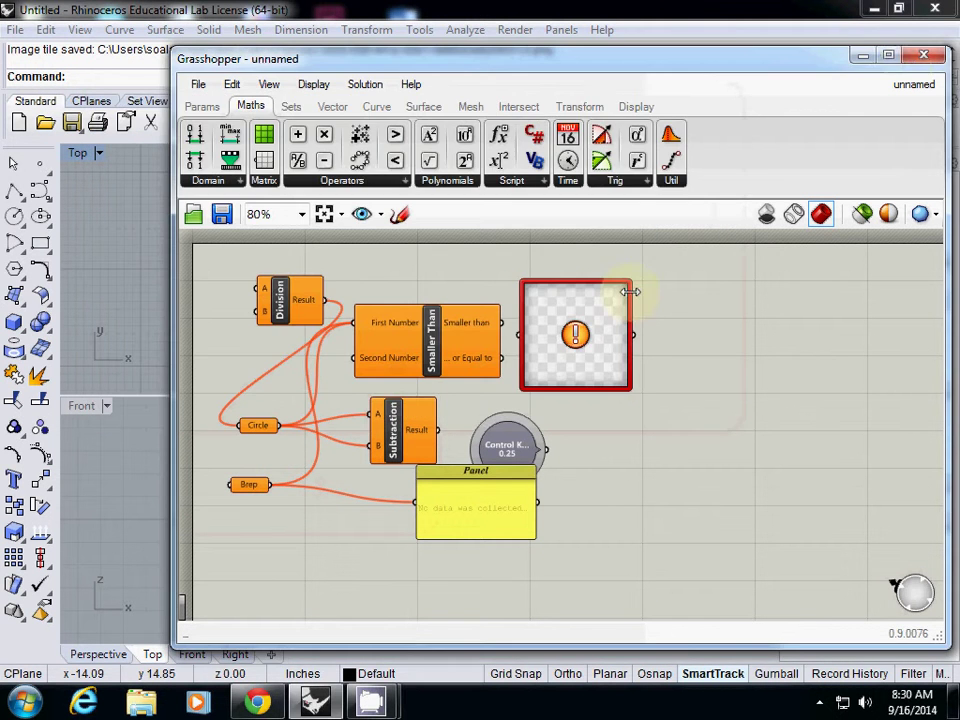
pyautogui.click(874, 9)
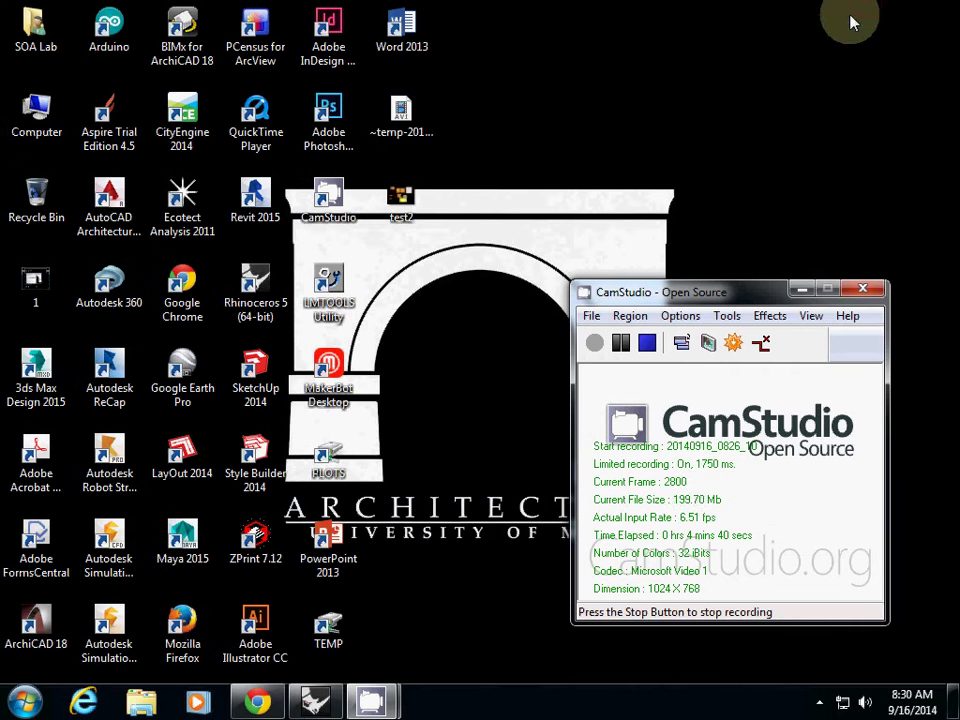
# View the re-exported test2 image in Windows Photo Viewer, then return to Rhino and Grasshopper.
pyautogui.doubleClick(401, 202)
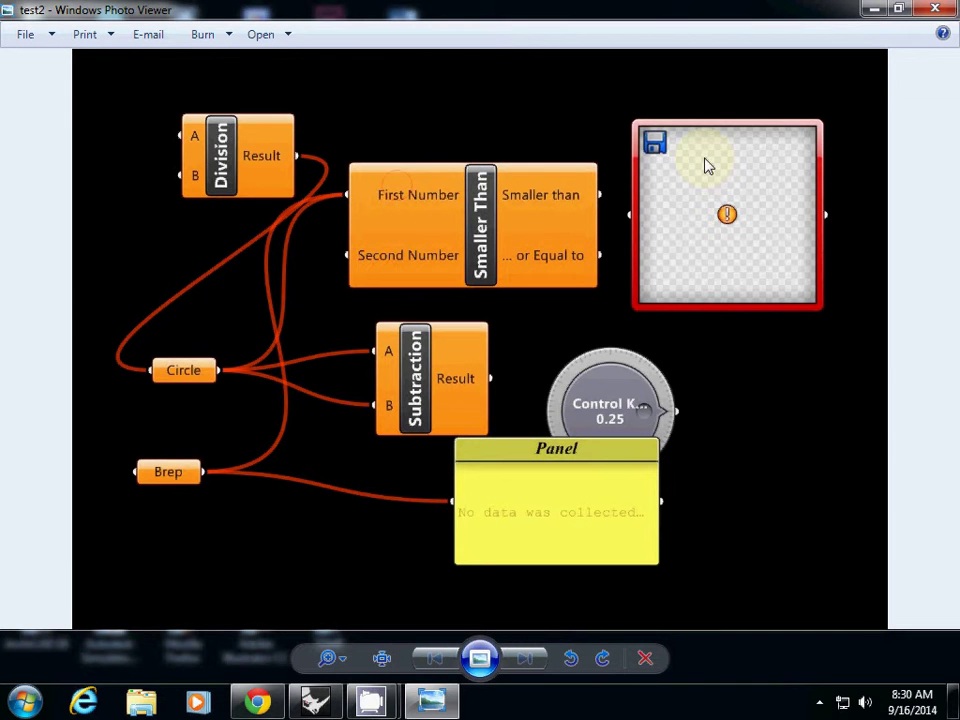
pyautogui.click(935, 9)
pyautogui.click(318, 703)
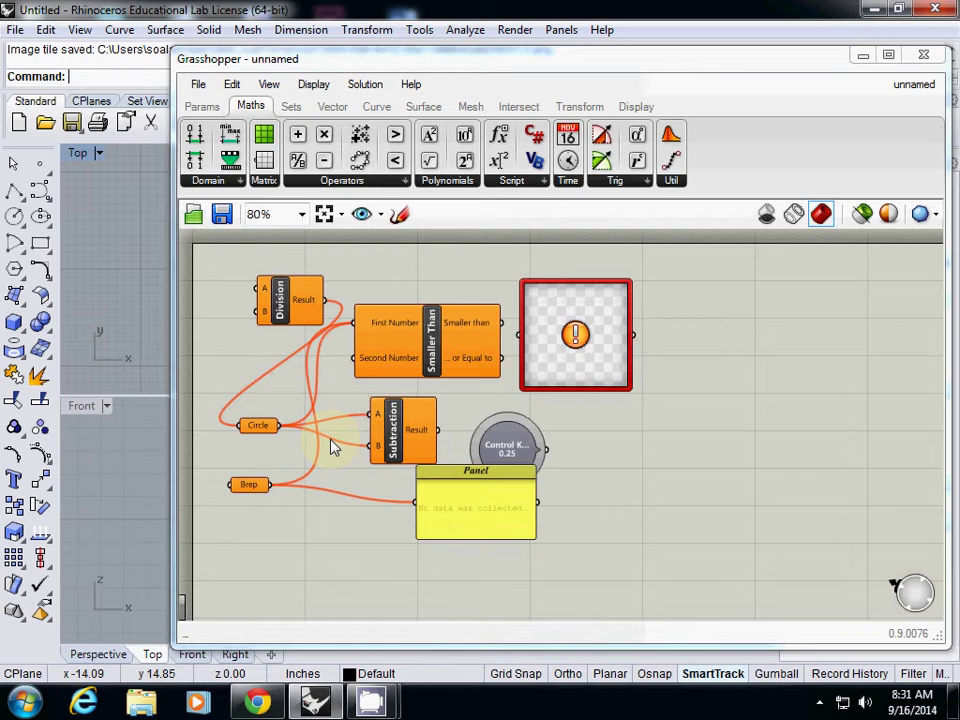
# Wire Circle's output into Subtraction's B input and recentre the canvas view.
pyautogui.moveTo(333, 447); pyautogui.dragTo(371, 445)
pyautogui.moveTo(327, 68); pyautogui.dragTo(300, 66)
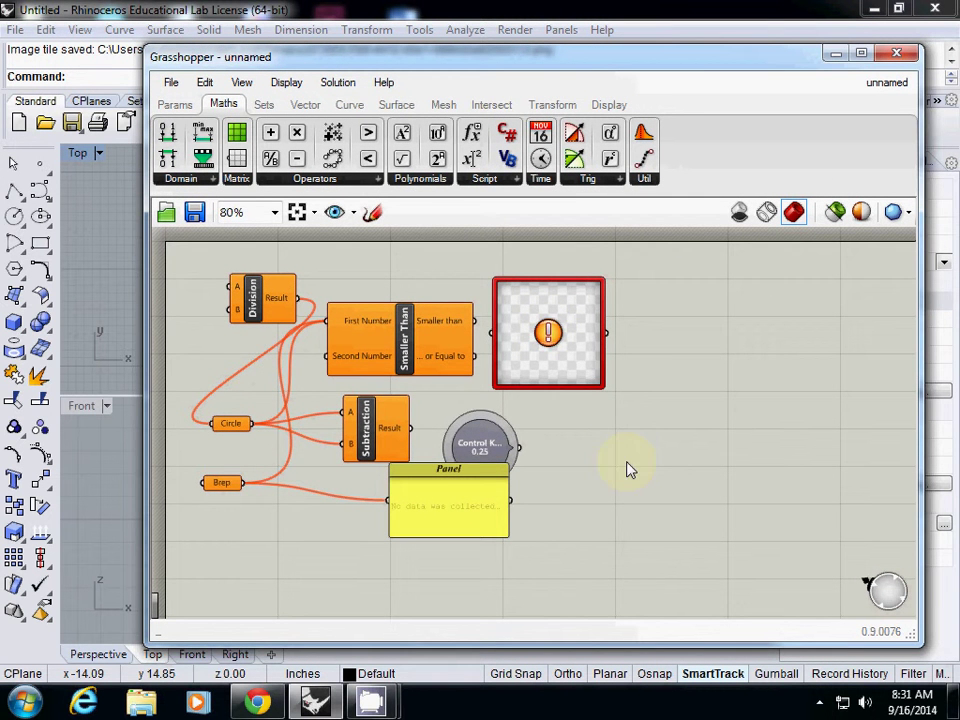
pyautogui.scroll(-3, 555, 450)
pyautogui.scroll(5, 555, 450)
pyautogui.scroll(-1, 553, 452)
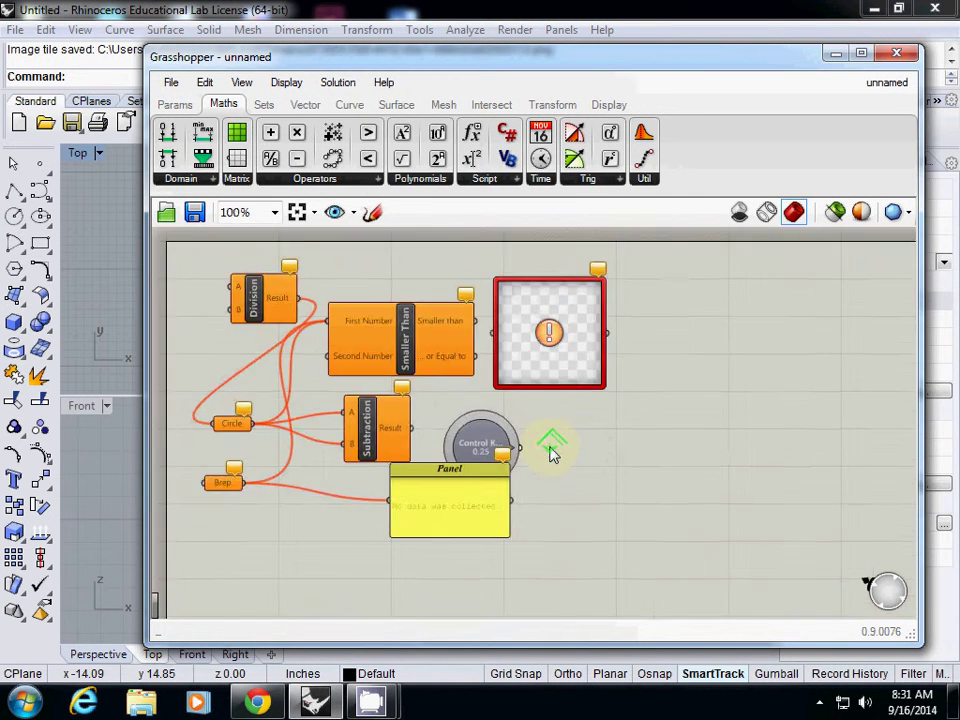
pyautogui.scroll(-2, 551, 450)
pyautogui.scroll(-1, 544, 454)
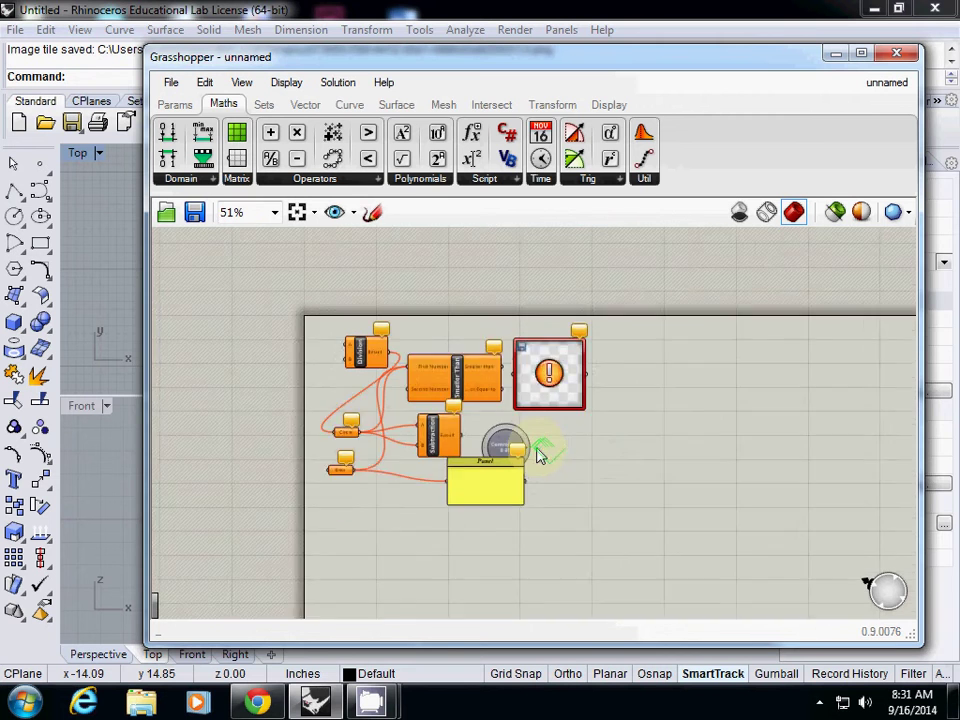
pyautogui.scroll(1, 538, 455)
pyautogui.moveTo(632, 437); pyautogui.dragTo(615, 388, button='right')
# Open the canvas display options and close them without changes.
pyautogui.click(572, 392)
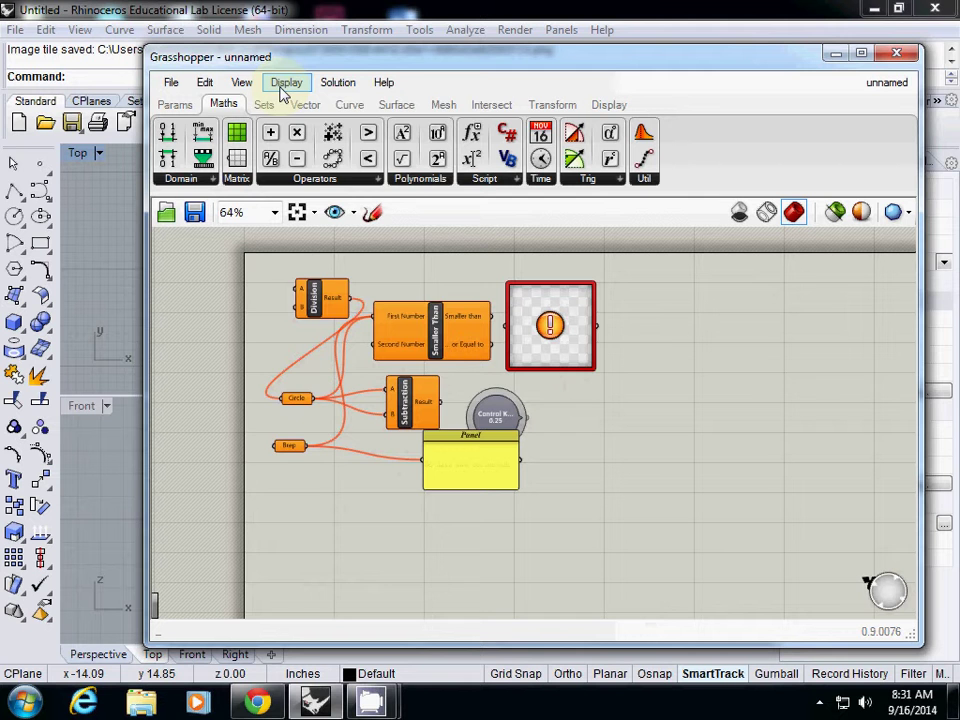
pyautogui.click(285, 84)
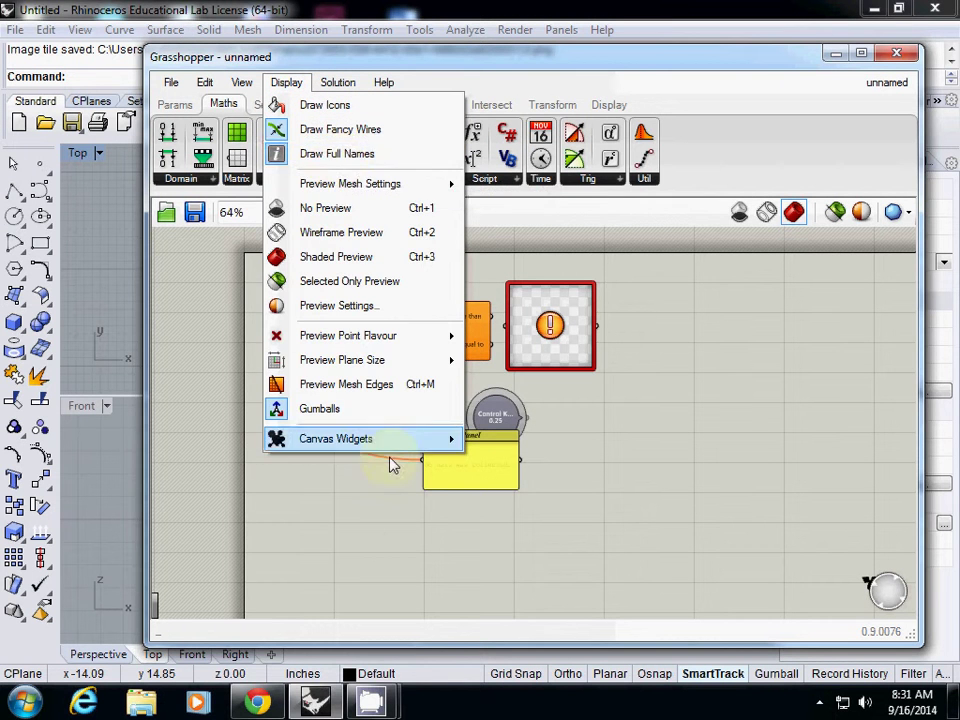
pyautogui.click(398, 524)
# Nudge the Smaller Than component slightly down and to the right.
pyautogui.click(437, 330)
pyautogui.moveTo(437, 330); pyautogui.dragTo(443, 346)
pyautogui.click(668, 452)
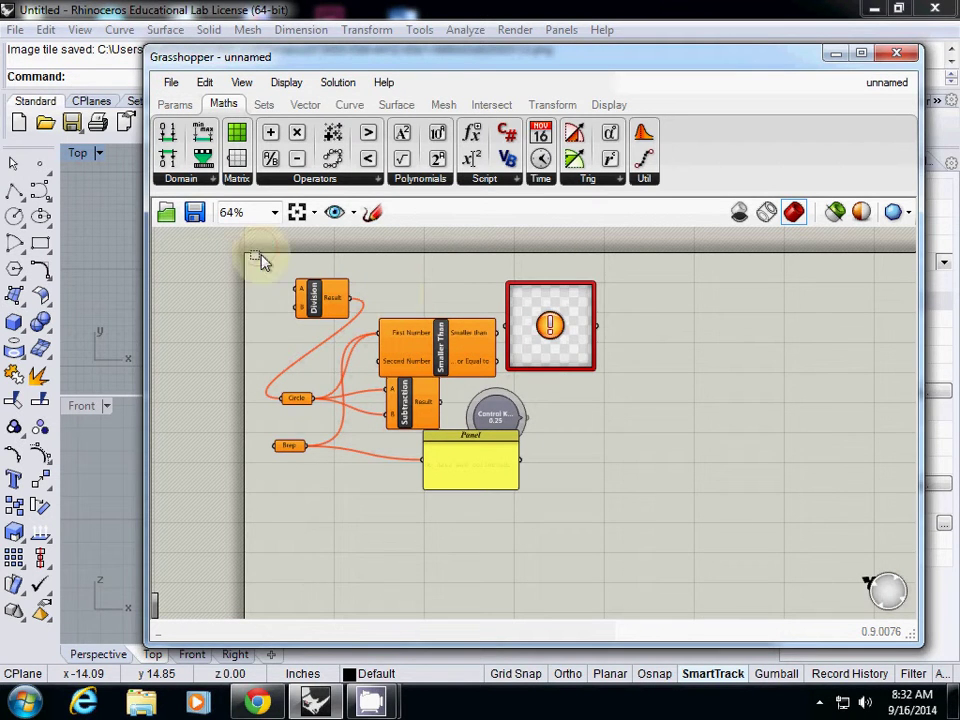
# Move all eight components down-right and place a Scribble from Params > Util at the upper left.
pyautogui.moveTo(257, 257); pyautogui.dragTo(647, 553)
pyautogui.moveTo(321, 299); pyautogui.dragTo(347, 359)
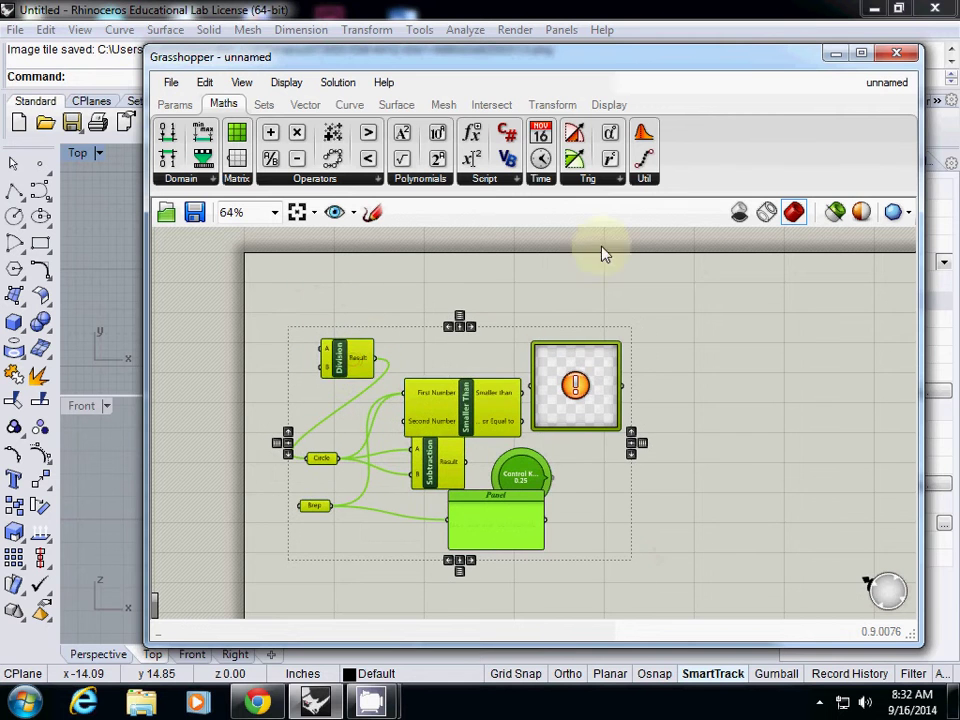
pyautogui.click(167, 106)
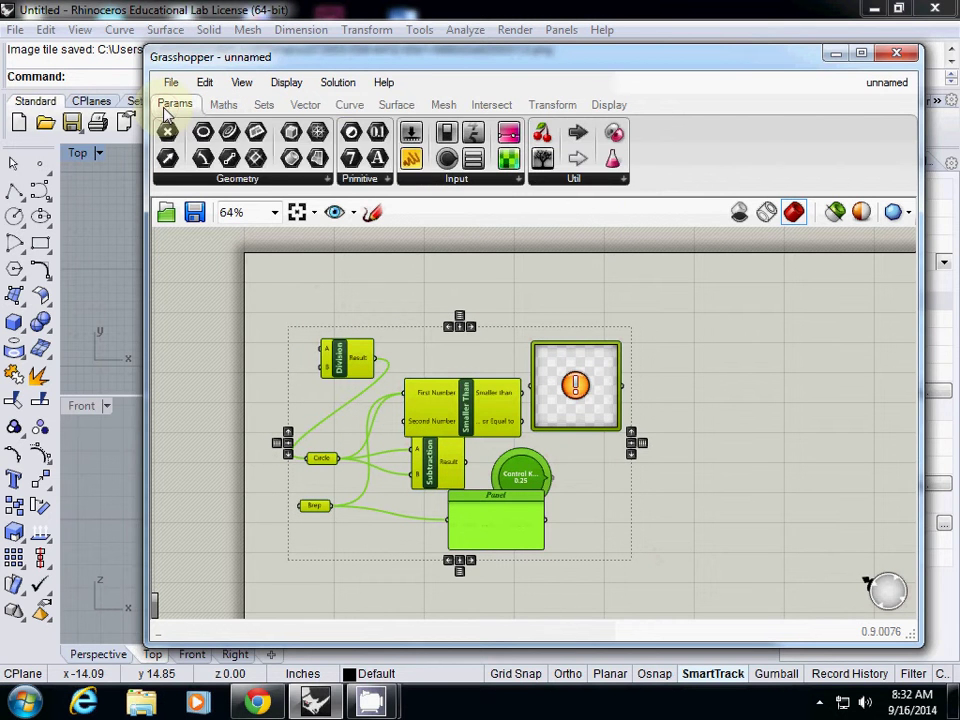
pyautogui.click(624, 180)
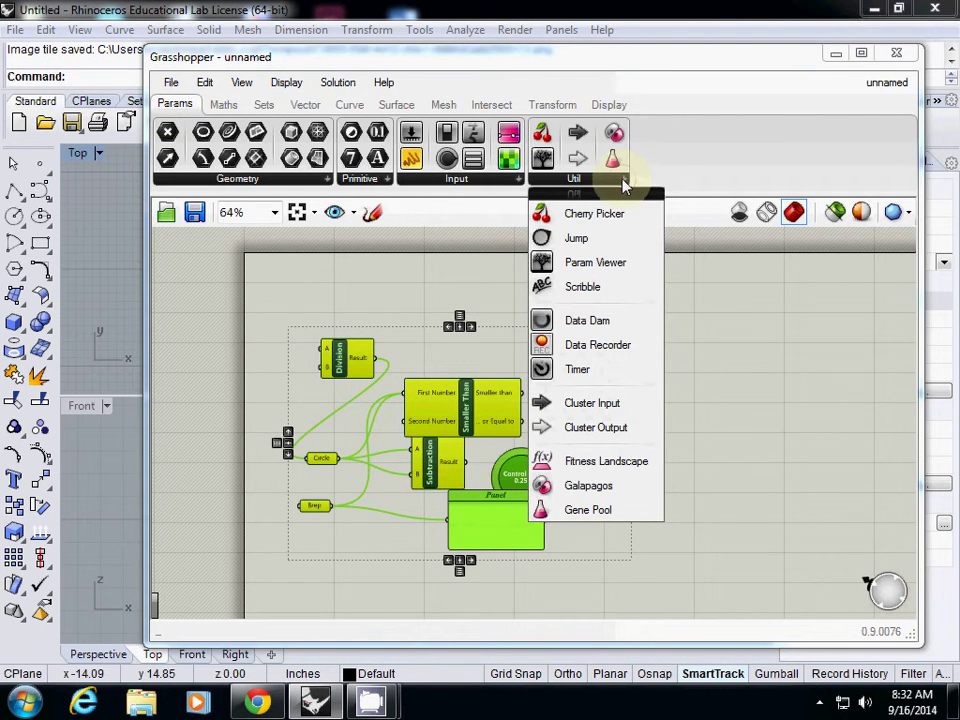
pyautogui.click(585, 286)
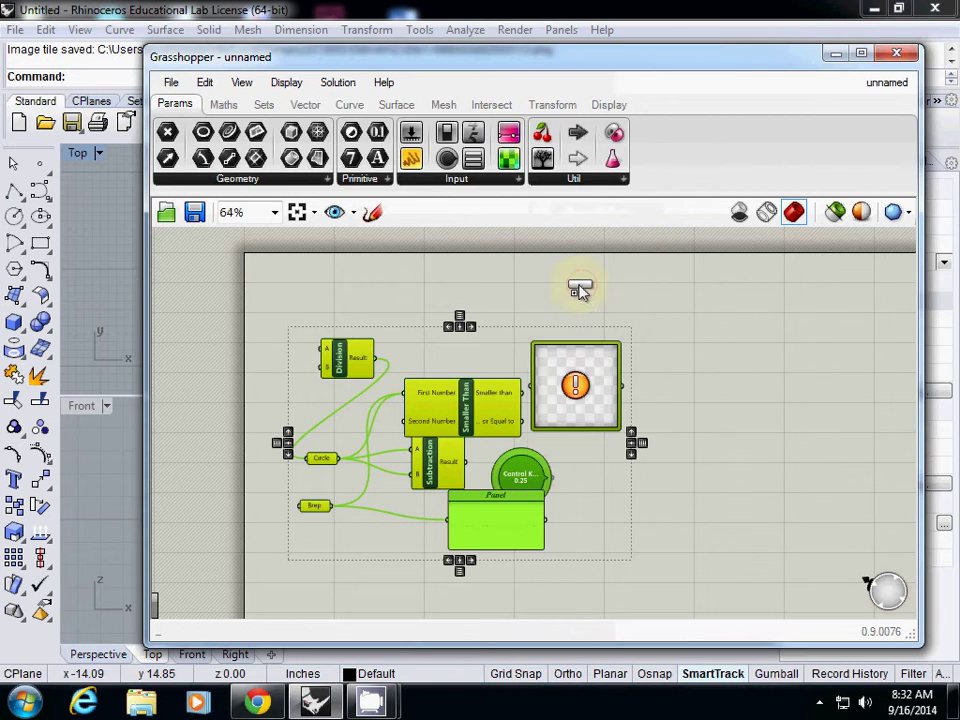
pyautogui.click(300, 286)
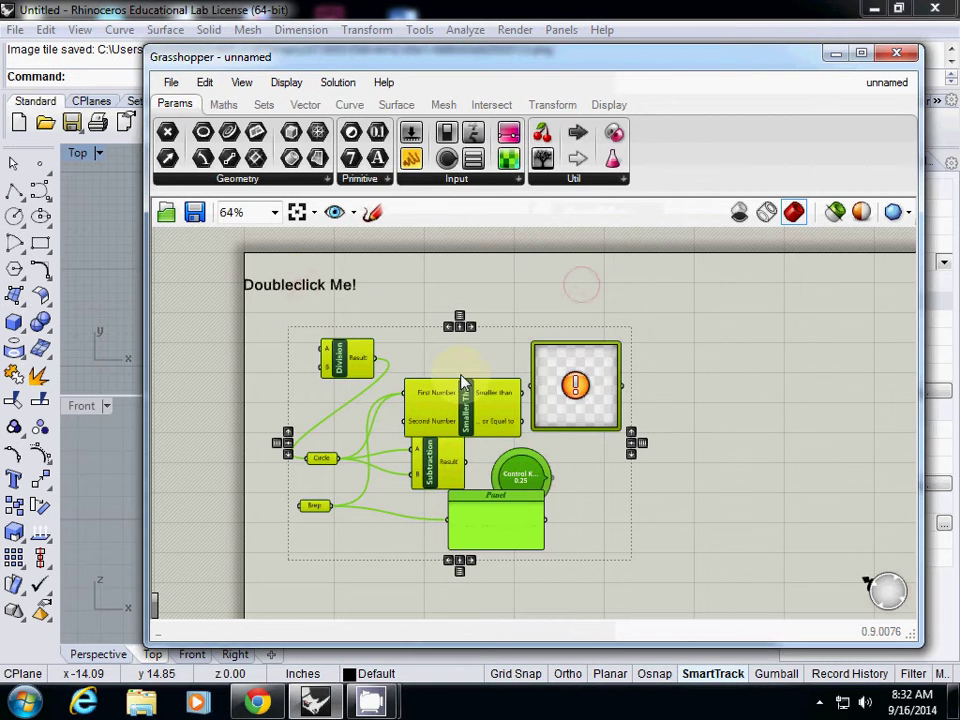
# Open the new scribble note's properties, dismissing an accidental search box.
pyautogui.doubleClick(300, 288)
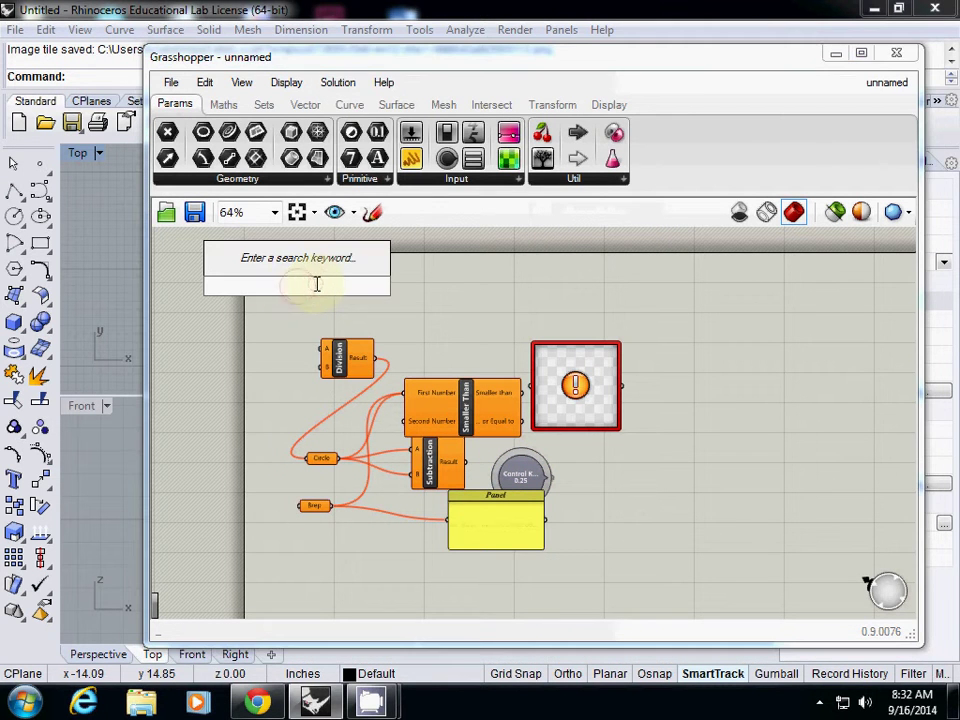
pyautogui.write('sdhjsdkksdsskd')
pyautogui.press('Escape')
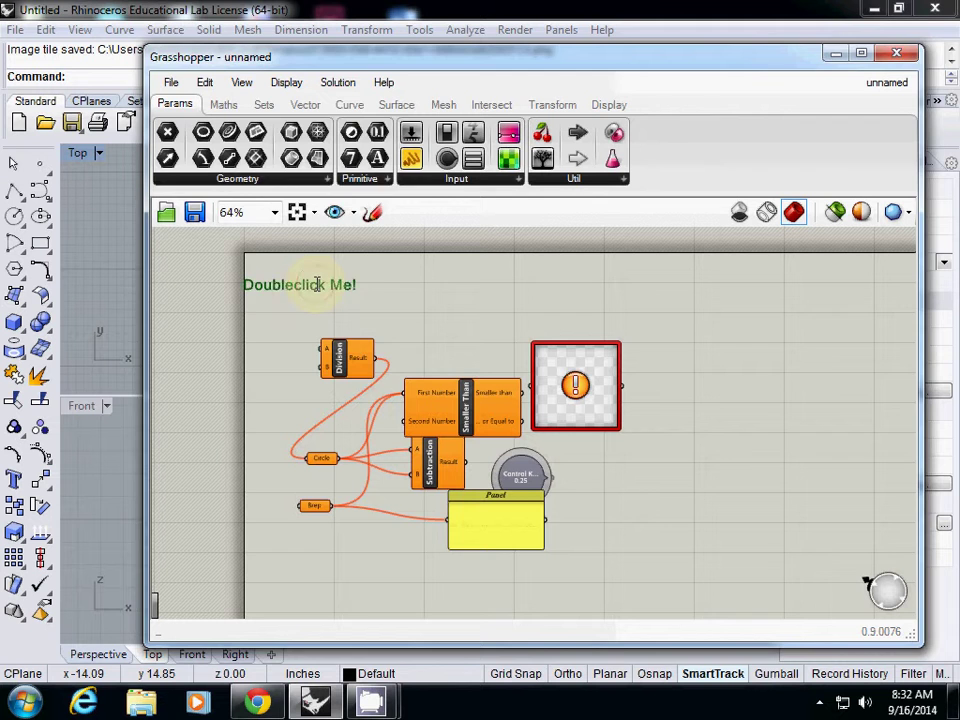
pyautogui.doubleClick(312, 283)
# Replace the note text with an author line, 'Date: 9/16/2014' and 'Purpose: demonstrate how to use GH'.
pyautogui.moveTo(304, 253)
pyautogui.mouseDown()
pyautogui.moveTo(197, 193)
pyautogui.moveTo(170, 197)
pyautogui.mouseUp()
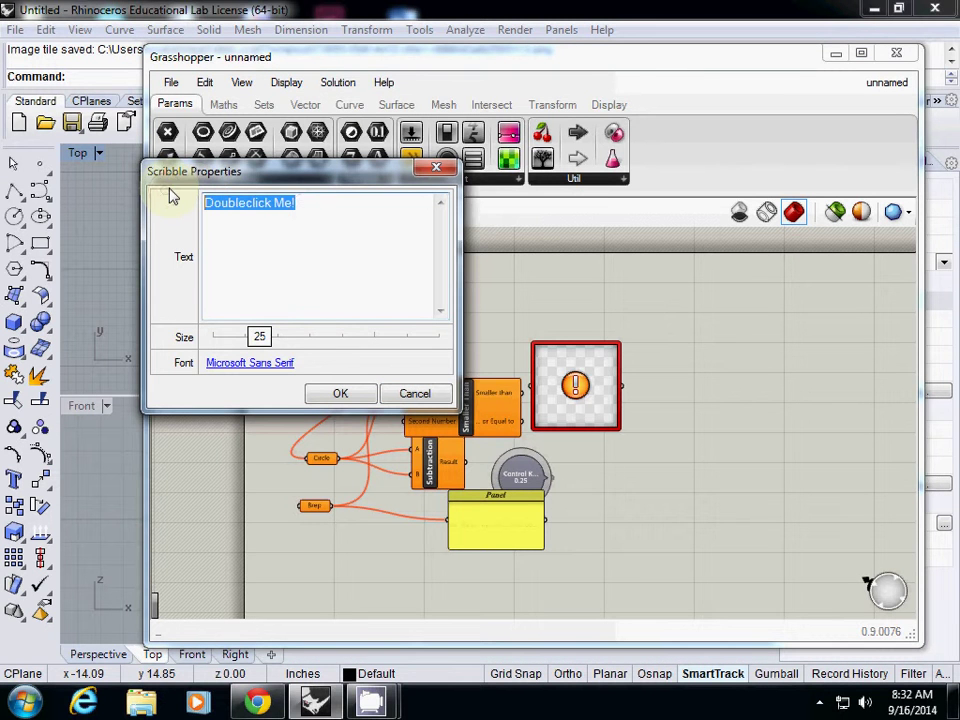
pyautogui.write('Auth')
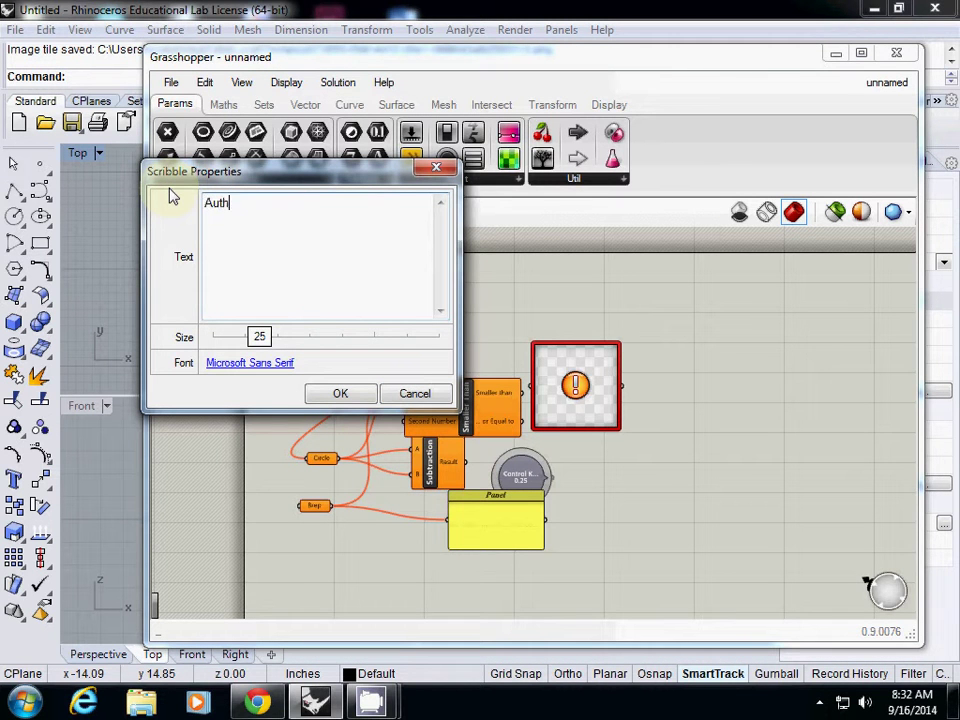
pyautogui.write('or: Juhong Park')
pyautogui.press('Return')
pyautogui.write('Dat')
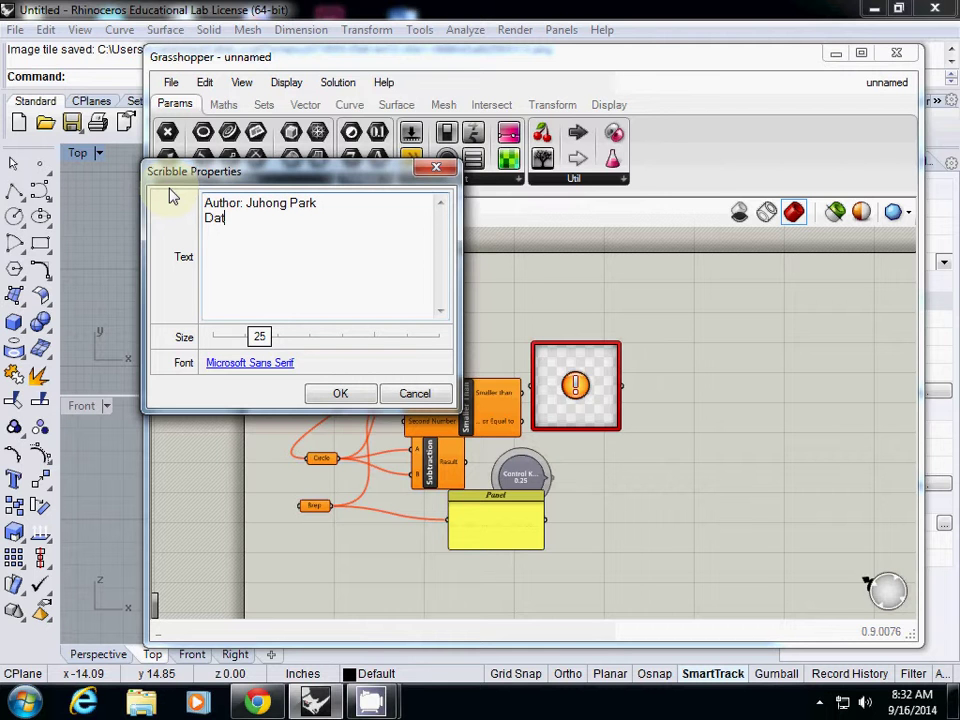
pyautogui.write('e: 9/16/2014')
pyautogui.press('Return')
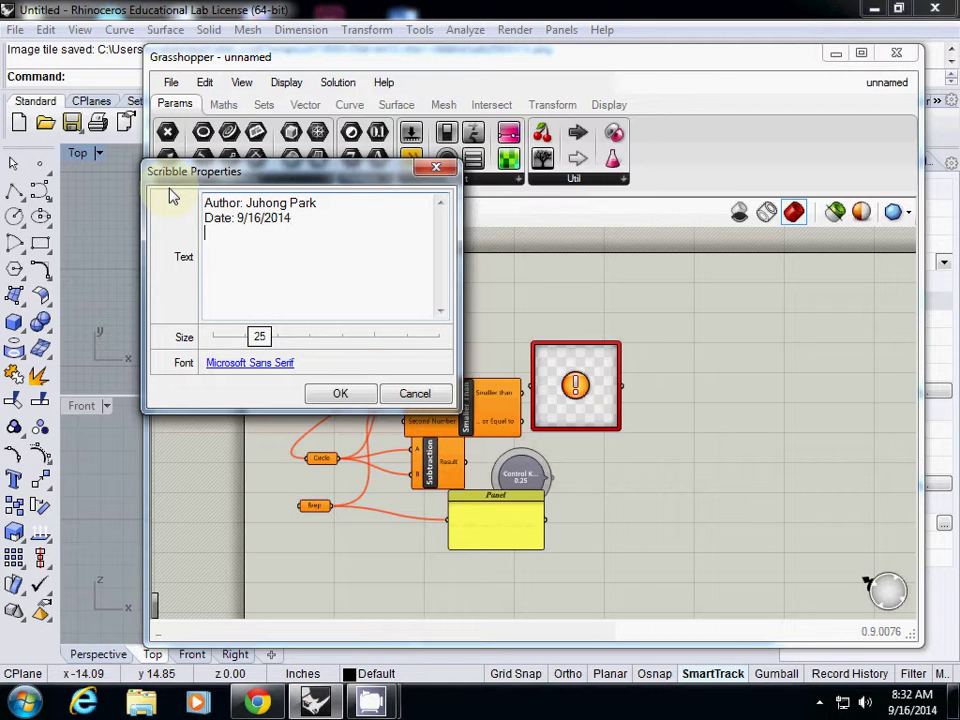
pyautogui.write('Purpose: demonstar')
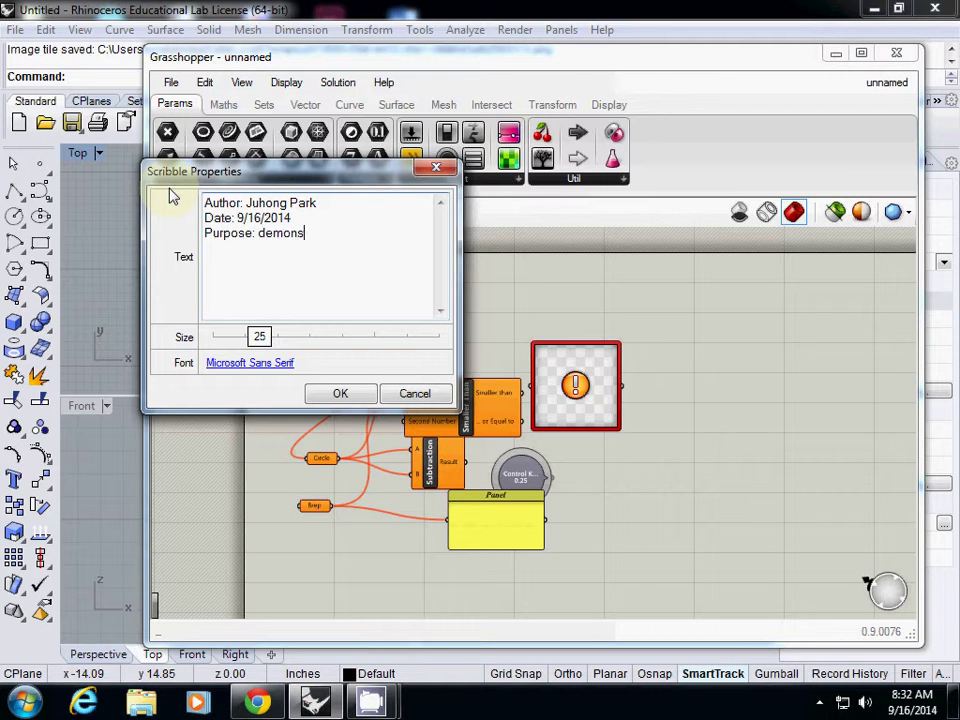
pyautogui.press('BackSpace')
pyautogui.press('BackSpace')
pyautogui.write('rate how to use GH')
# Add 'Input: curves, surfaces, numbers,' and 'Output: curves..' lines and apply the note text.
pyautogui.press('Return')
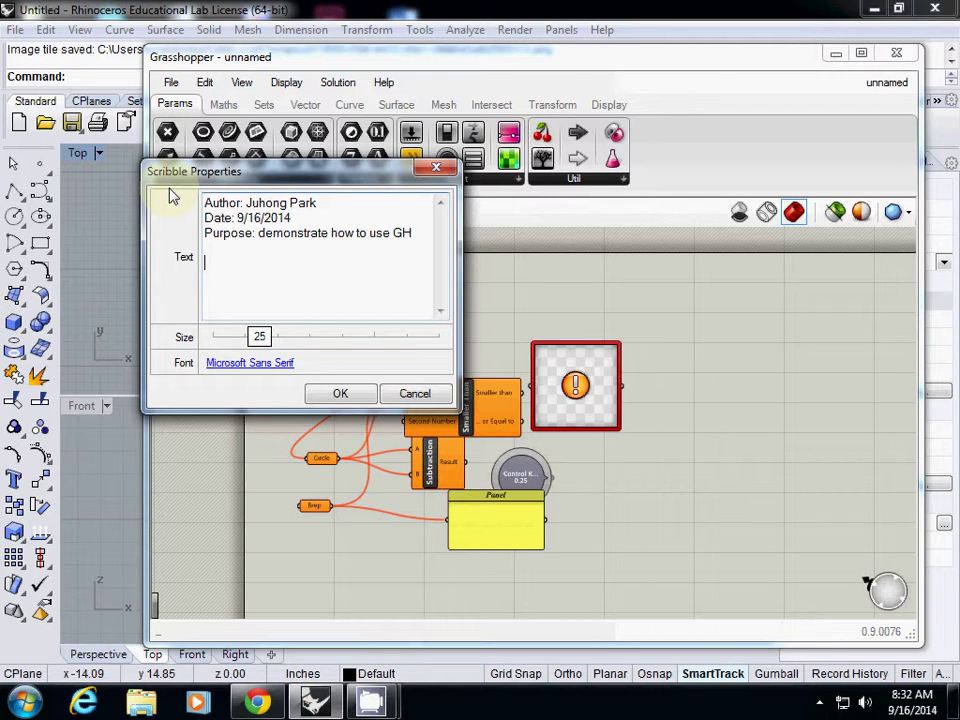
pyautogui.write('Input: curves, surfaces, n')
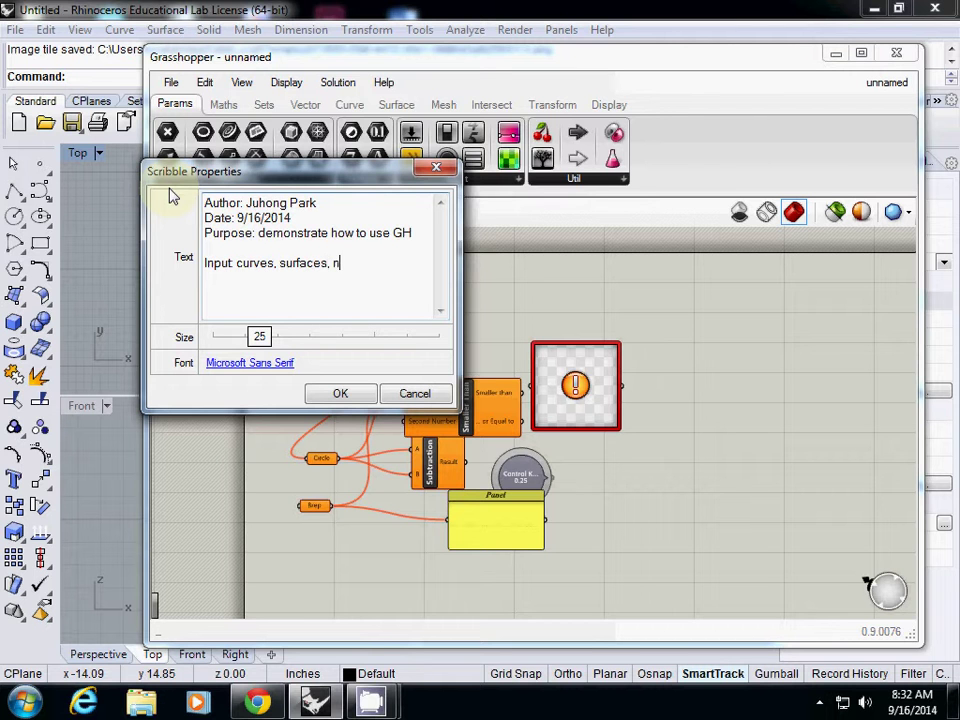
pyautogui.write('umbers,')
pyautogui.press('Return')
pyautogui.write('Outp')
pyautogui.write(':')
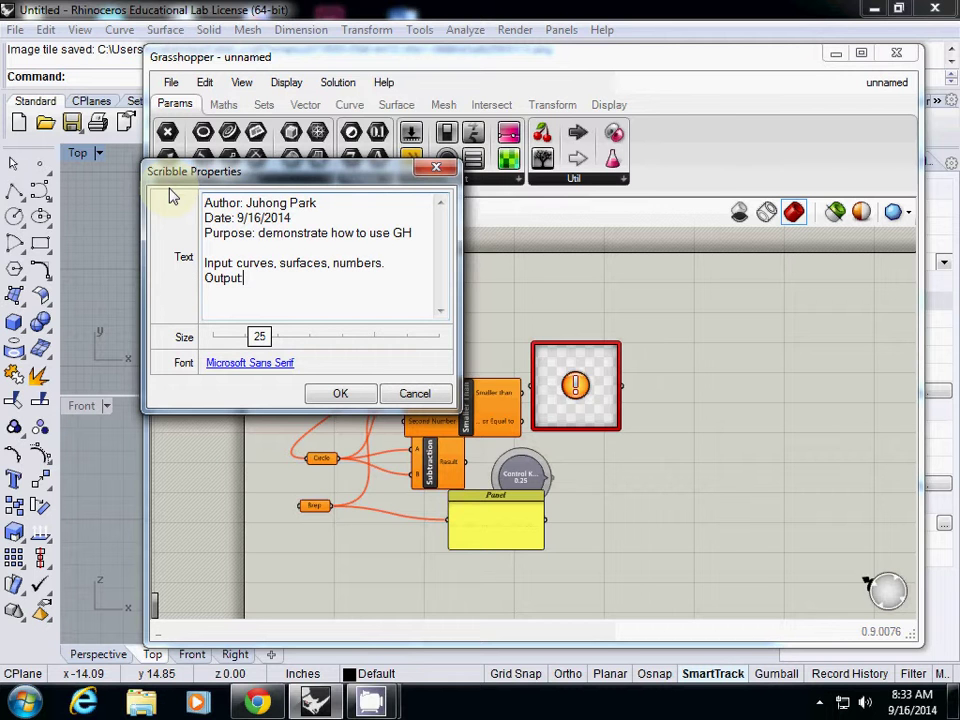
pyautogui.write(' curves...')
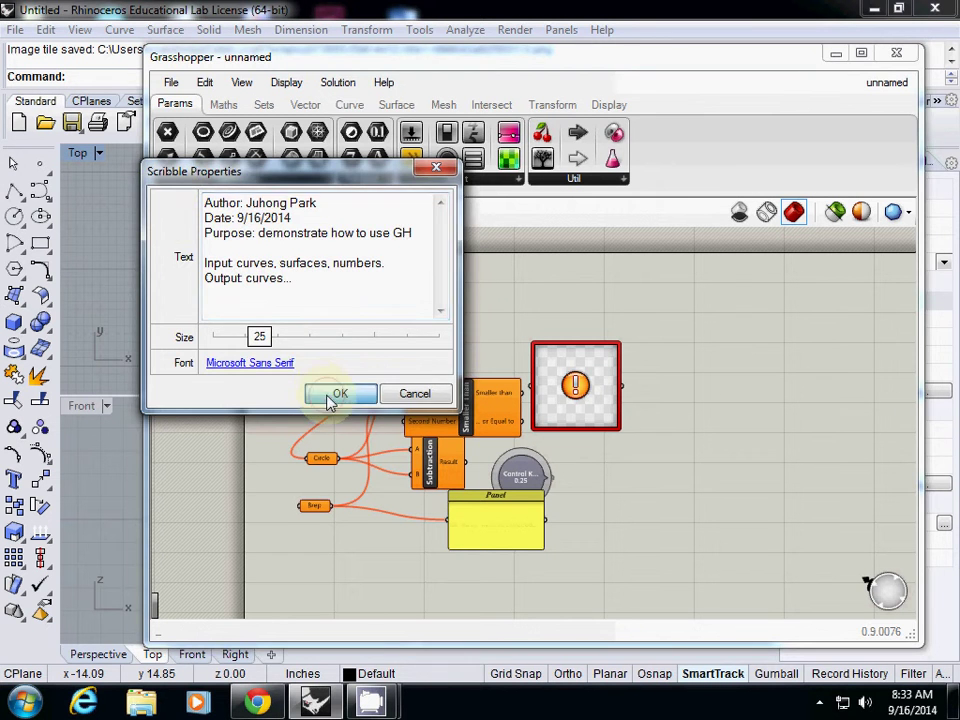
pyautogui.click(338, 393)
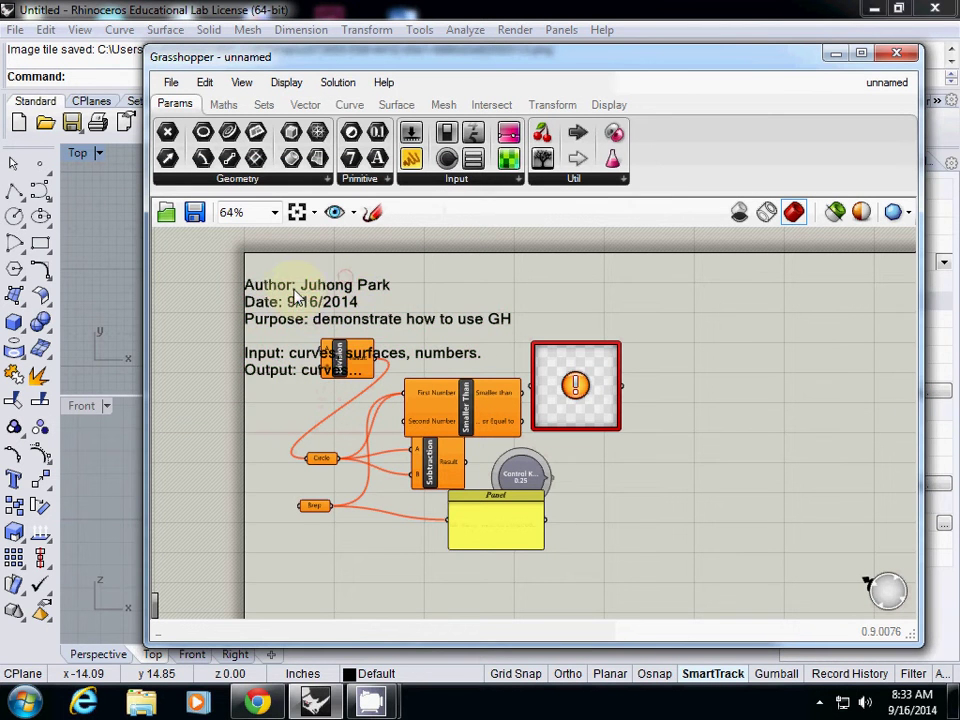
# Nudge the header note up-right and move all components down below it.
pyautogui.moveTo(295, 297)
pyautogui.mouseDown()
pyautogui.moveTo(328, 280)
pyautogui.moveTo(305, 284)
pyautogui.mouseUp()
pyautogui.click(242, 302)
pyautogui.moveTo(206, 311)
pyautogui.mouseDown()
pyautogui.moveTo(441, 439)
pyautogui.moveTo(628, 499)
pyautogui.mouseUp()
pyautogui.moveTo(548, 430); pyautogui.dragTo(535, 498)
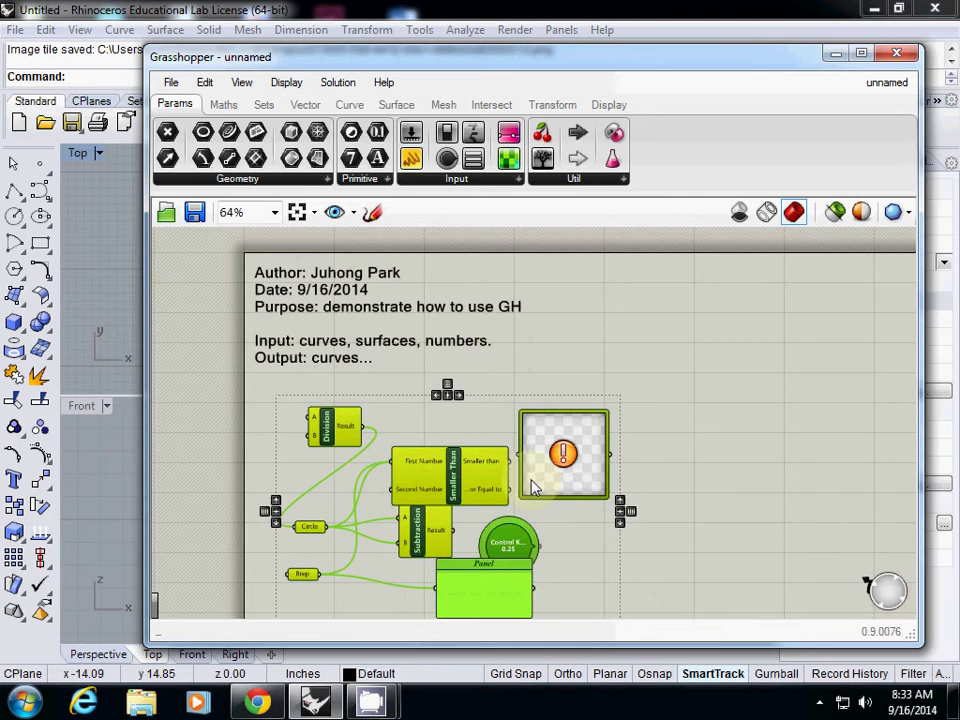
pyautogui.moveTo(696, 493); pyautogui.dragTo(697, 461, button='right')
pyautogui.scroll(-2, 697, 461)
pyautogui.click(741, 452)
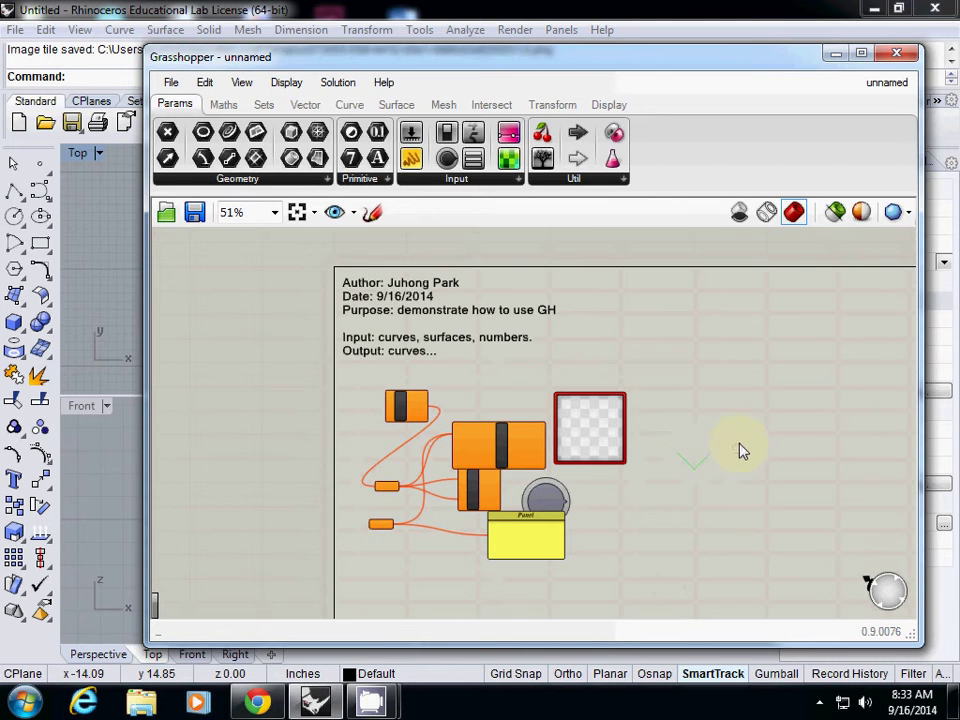
# Drag Brep further left and select the components to its right.
pyautogui.moveTo(386, 533); pyautogui.dragTo(334, 531)
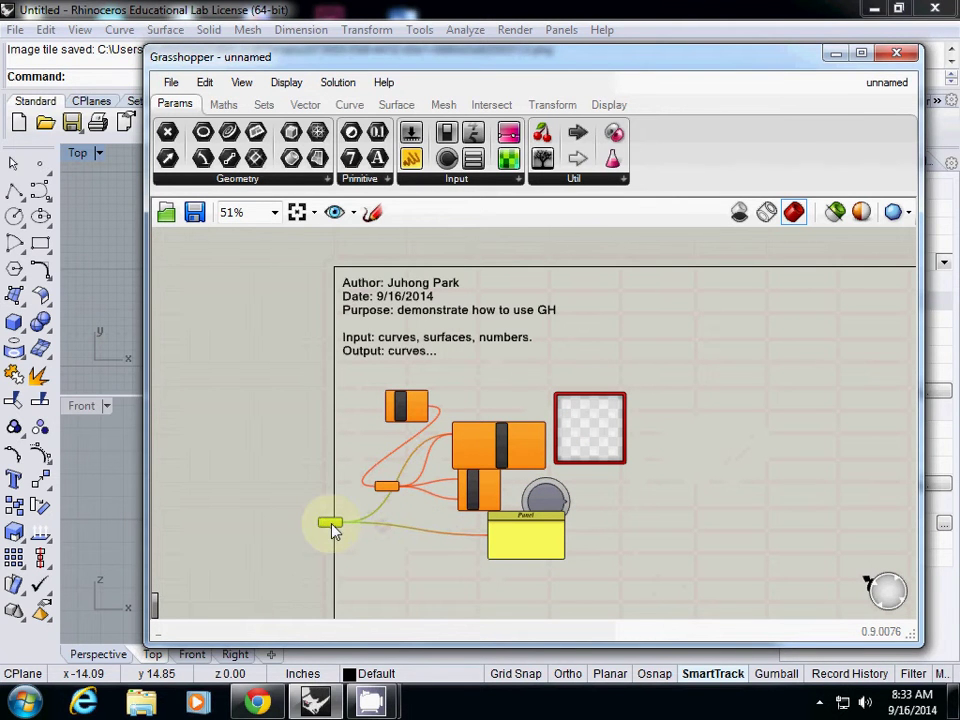
pyautogui.moveTo(344, 366); pyautogui.dragTo(674, 595)
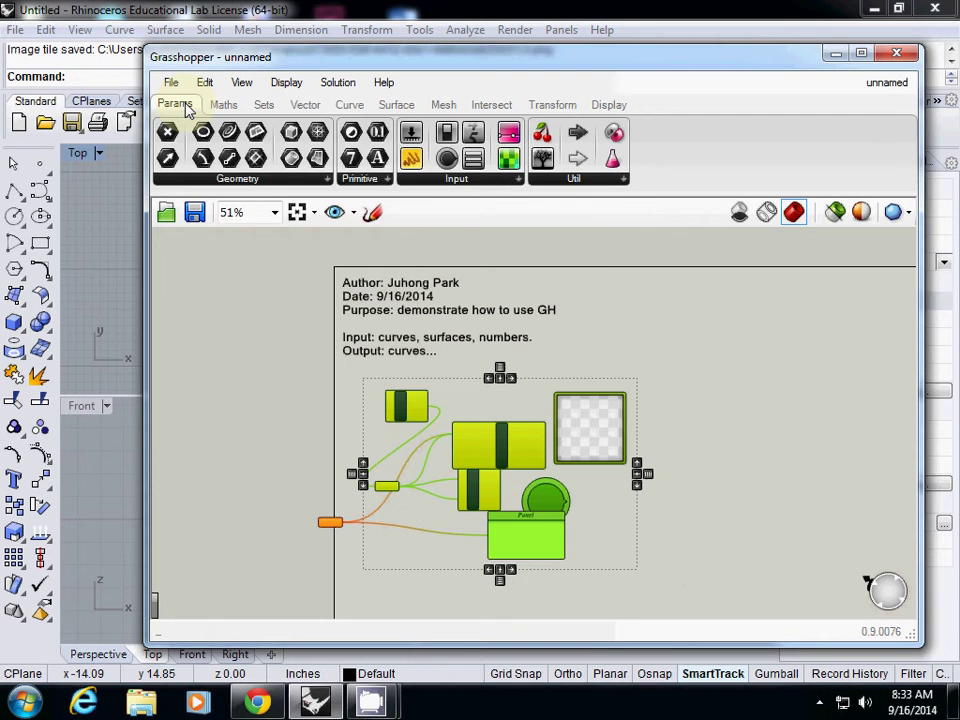
pyautogui.click(612, 179)
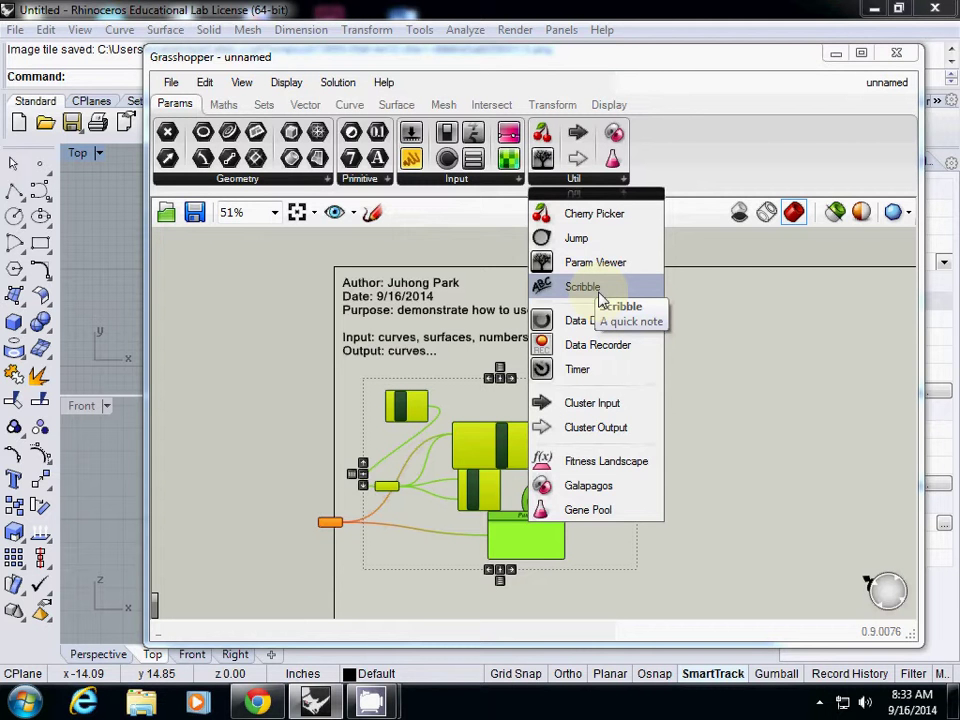
# Add a second Scribble via search 'scrib' right of the header, then select all components.
pyautogui.click(746, 358)
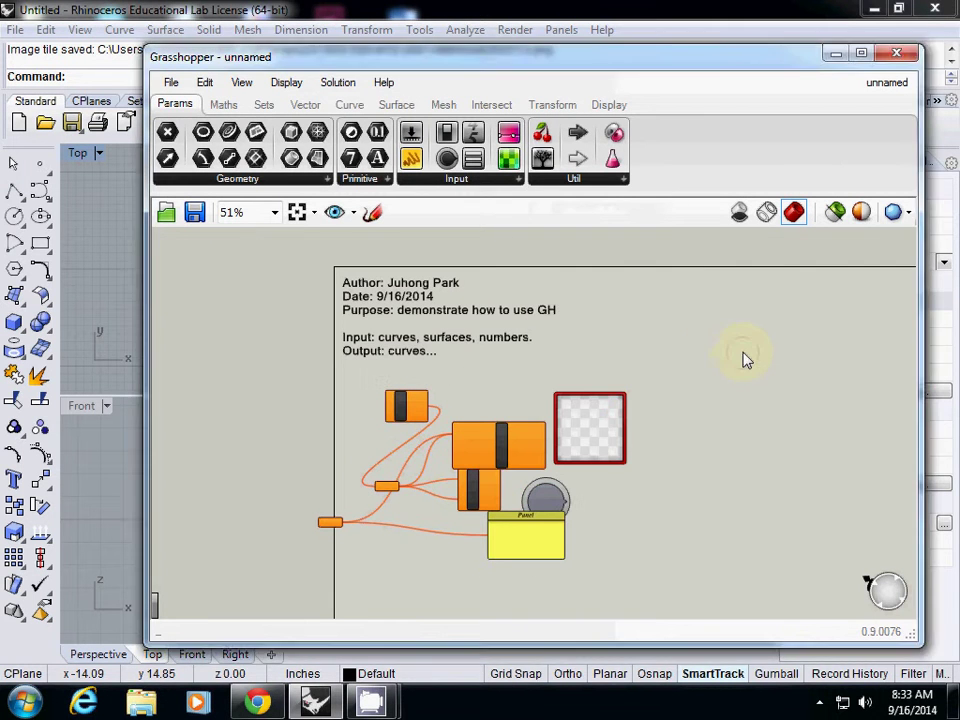
pyautogui.doubleClick(716, 346)
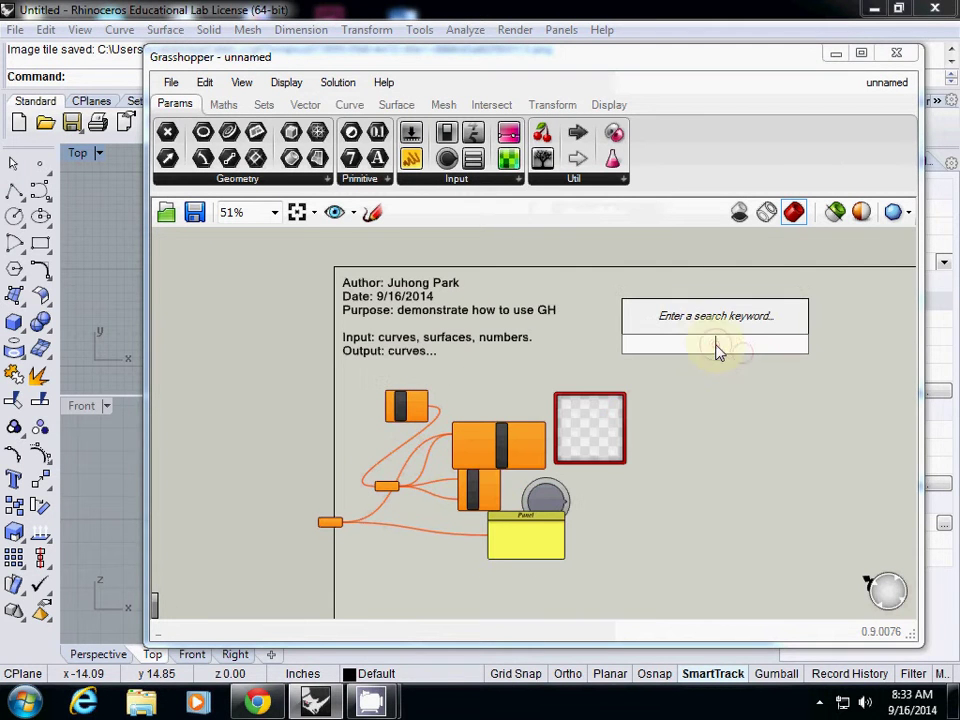
pyautogui.doubleClick(662, 360)
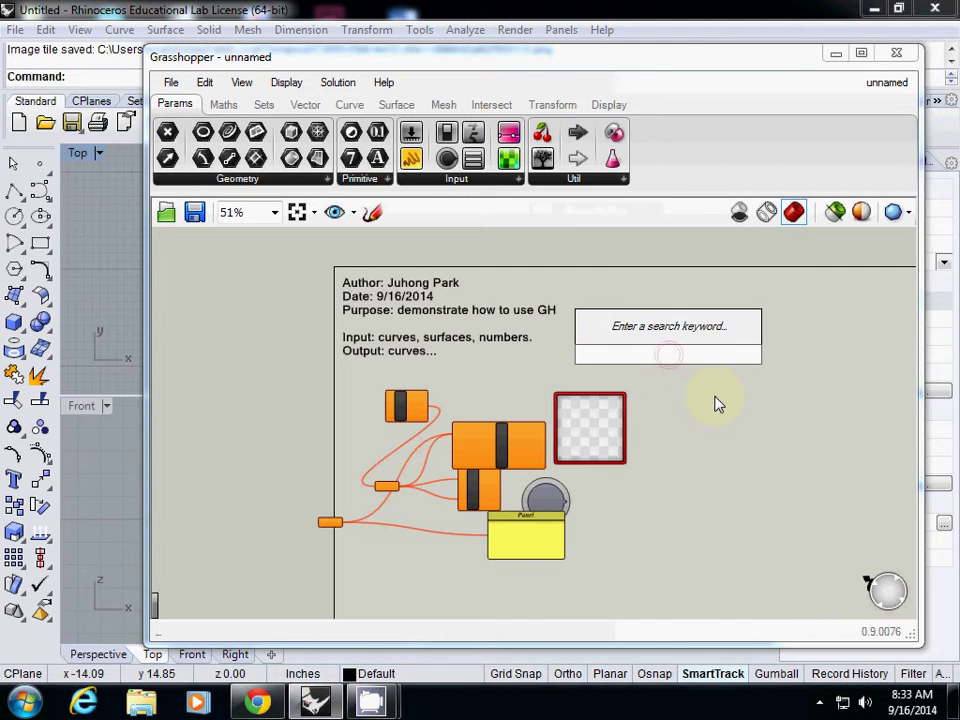
pyautogui.write('scrib')
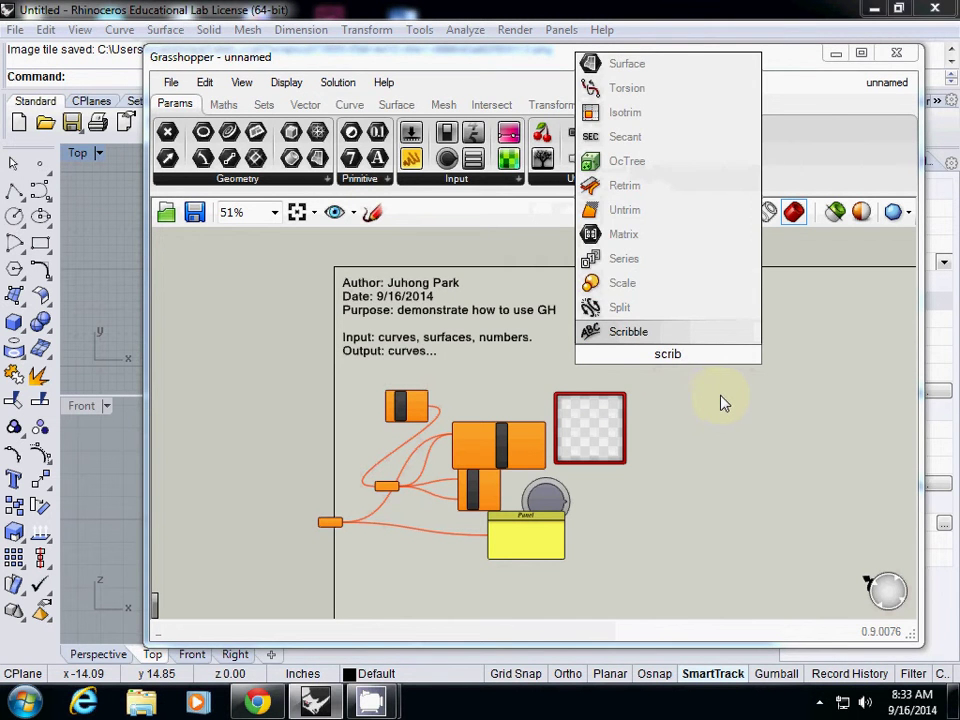
pyautogui.click(622, 340)
pyautogui.moveTo(656, 364); pyautogui.dragTo(694, 350)
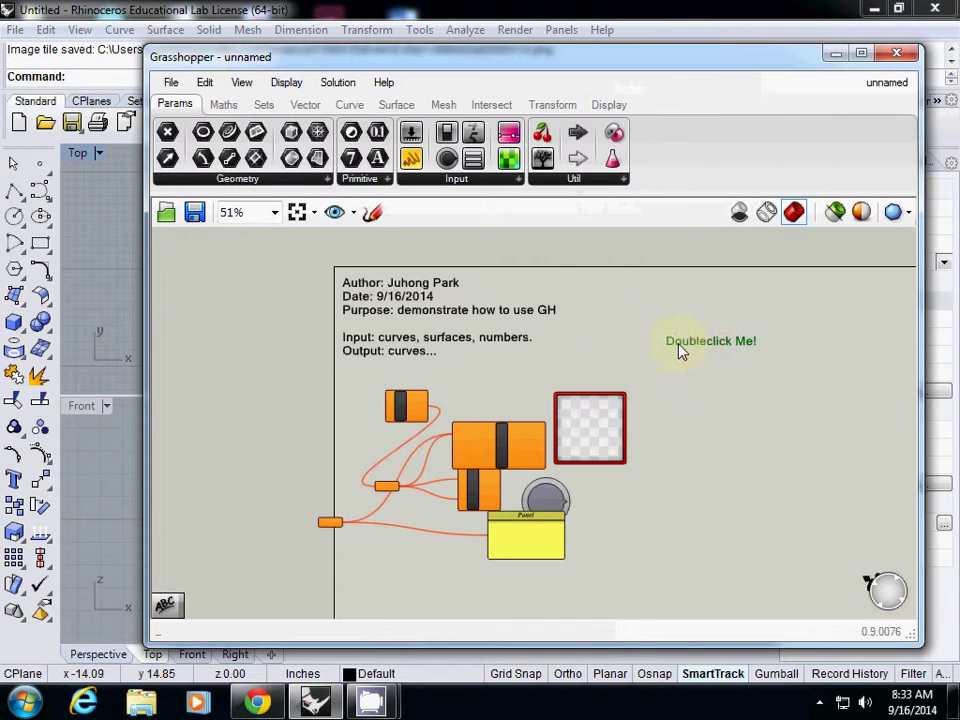
pyautogui.click(481, 356)
pyautogui.moveTo(294, 371); pyautogui.dragTo(714, 607)
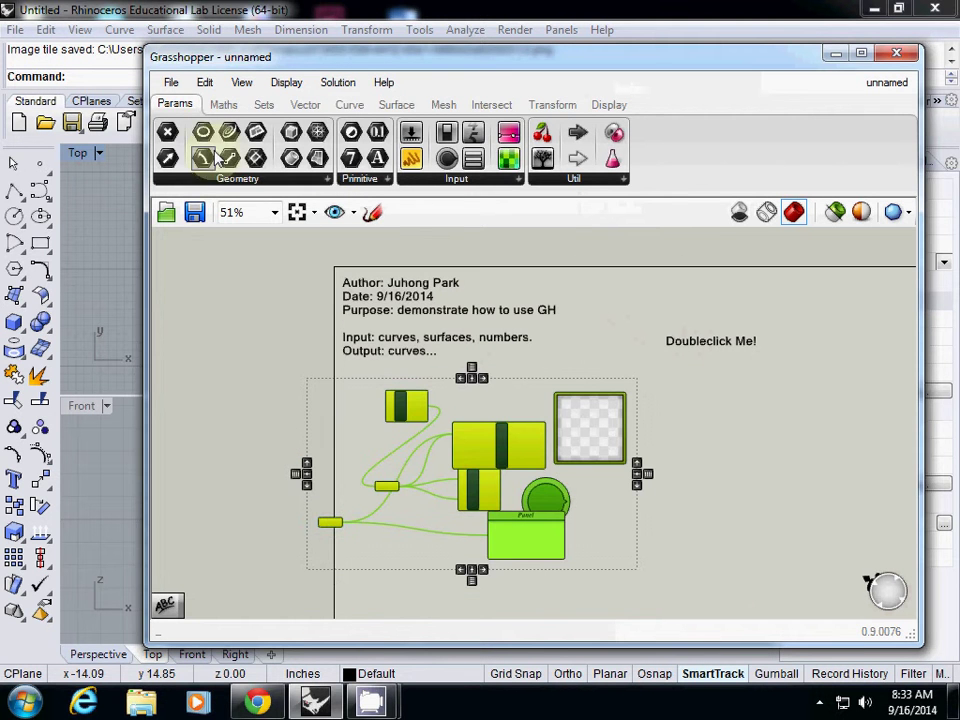
pyautogui.click(205, 83)
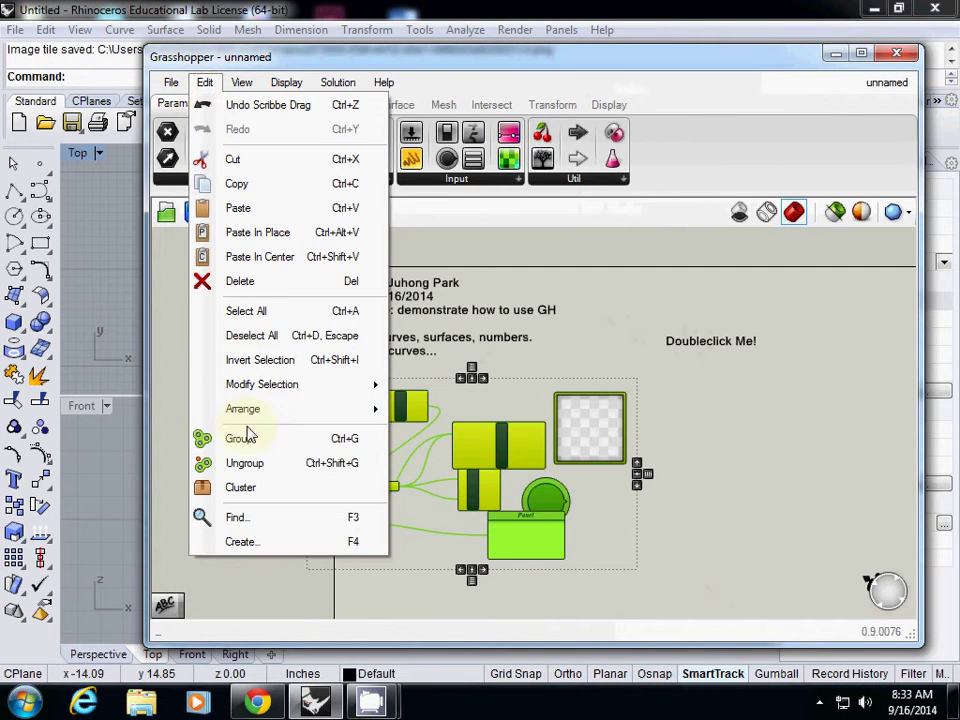
# Group the selected components, shift the group down-right, and place the note above it.
pyautogui.click(210, 438)
pyautogui.moveTo(386, 458); pyautogui.dragTo(420, 462)
pyautogui.click(289, 450)
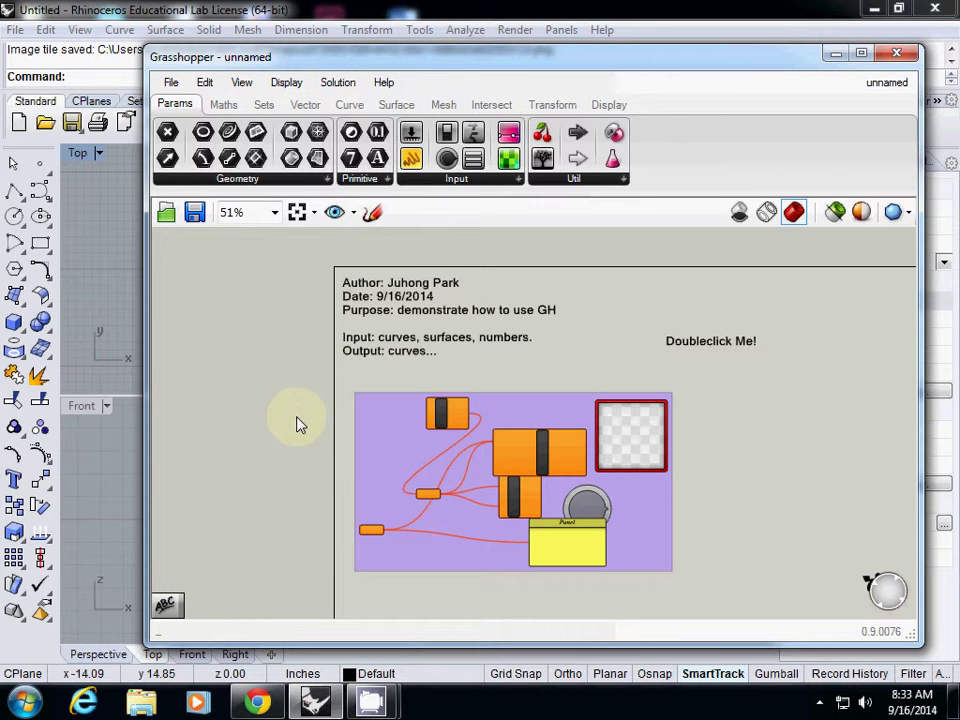
pyautogui.rightClick(525, 388)
pyautogui.click(504, 414)
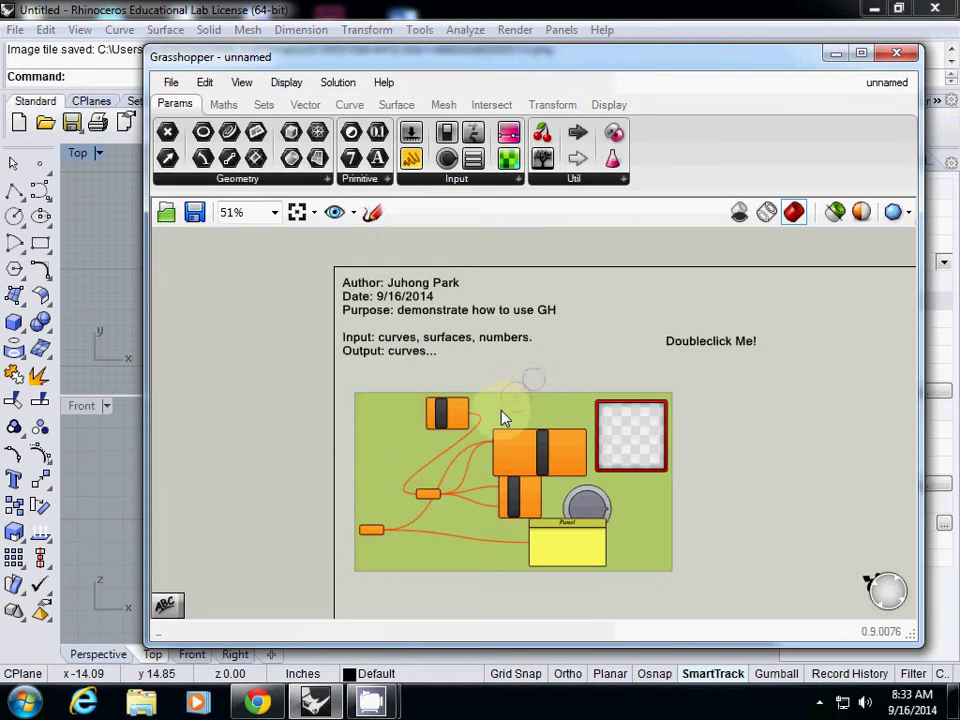
pyautogui.moveTo(504, 414)
pyautogui.mouseDown()
pyautogui.moveTo(512, 455)
pyautogui.moveTo(497, 446)
pyautogui.mouseUp()
pyautogui.moveTo(694, 342); pyautogui.dragTo(381, 413)
# Change the note's text to 'step1. collect input points'.
pyautogui.doubleClick(380, 410)
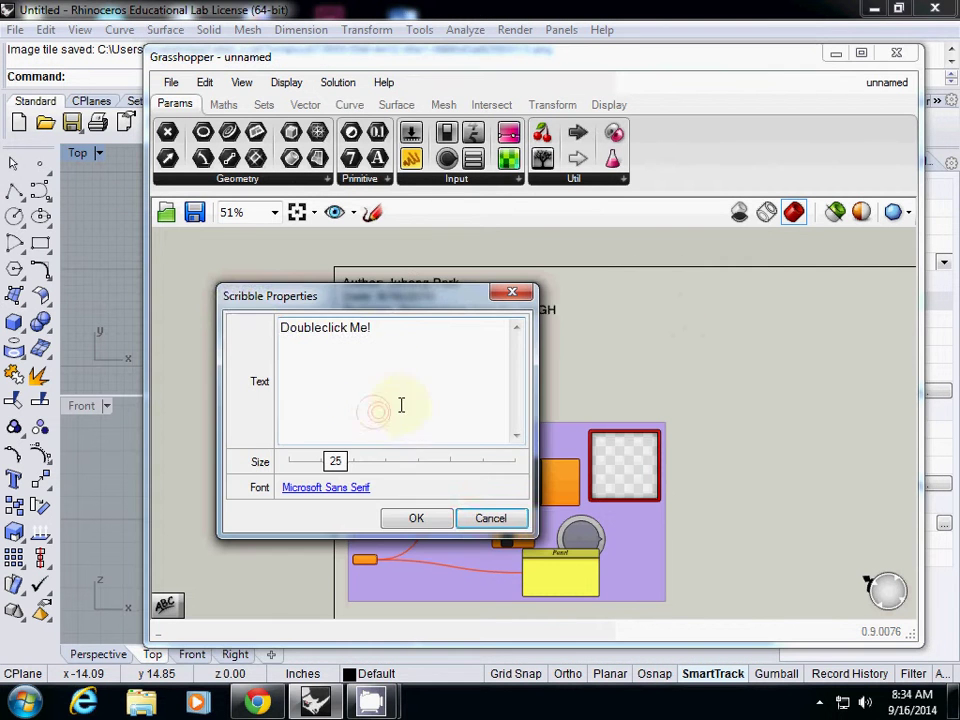
pyautogui.moveTo(385, 327); pyautogui.dragTo(240, 317)
pyautogui.write('step')
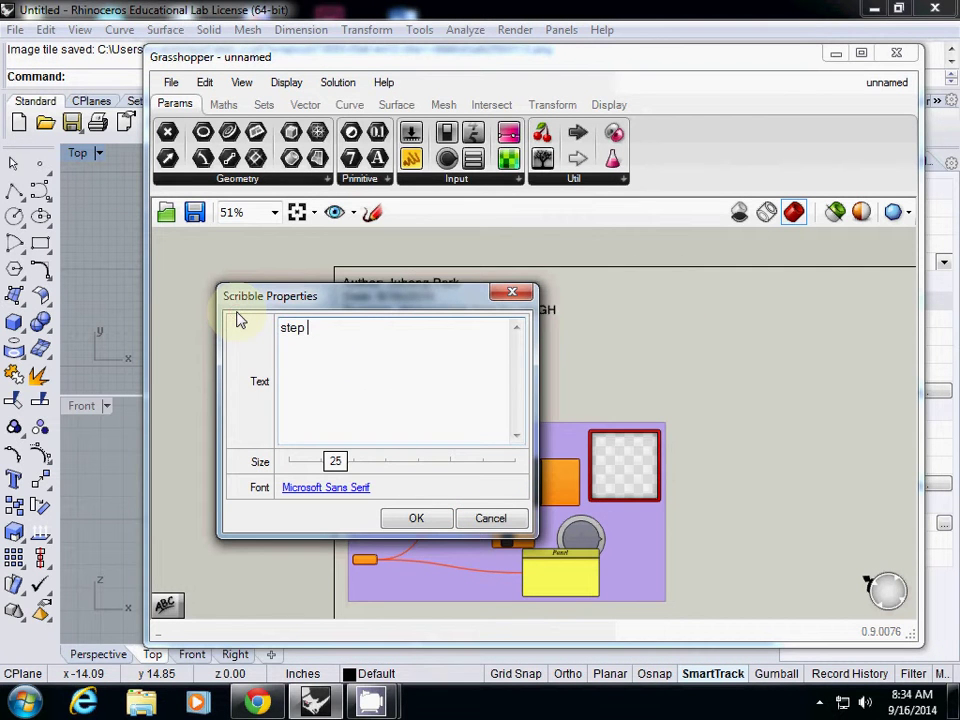
pyautogui.press('BackSpace')
pyautogui.write('1. collect input geomete')
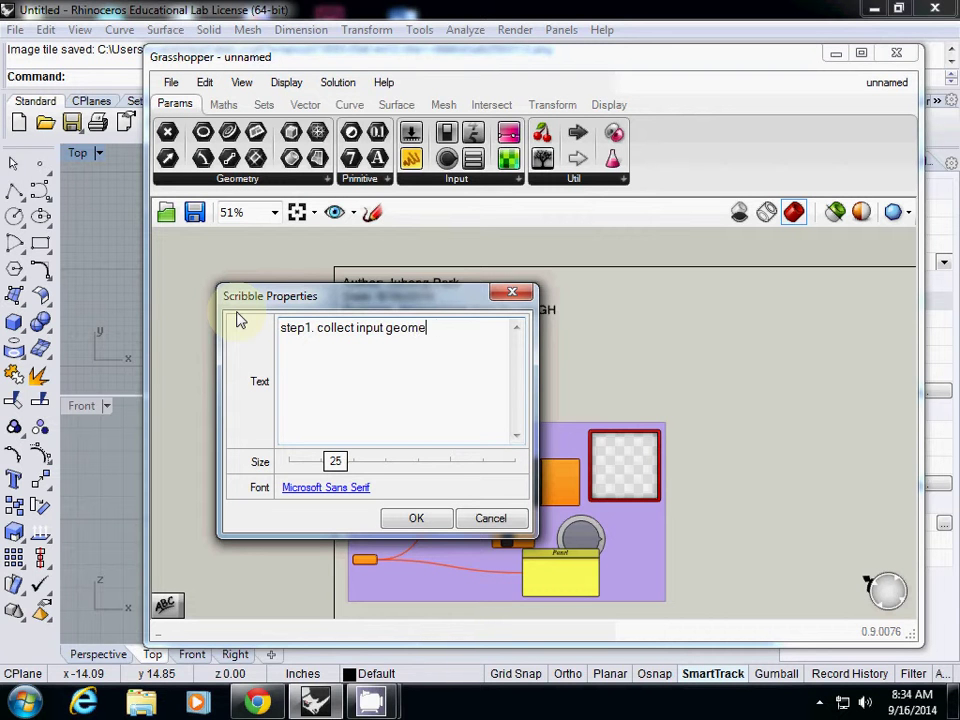
pyautogui.press('BackSpace')
pyautogui.write('ries')
pyautogui.press('BackSpace')
pyautogui.press('BackSpace')
pyautogui.press('BackSpace')
pyautogui.press('BackSpace')
pyautogui.press('BackSpace')
pyautogui.press('BackSpace')
pyautogui.press('BackSpace')
pyautogui.press('BackSpace')
pyautogui.press('BackSpace')
pyautogui.press('BackSpace')
pyautogui.write('points')
pyautogui.click(414, 520)
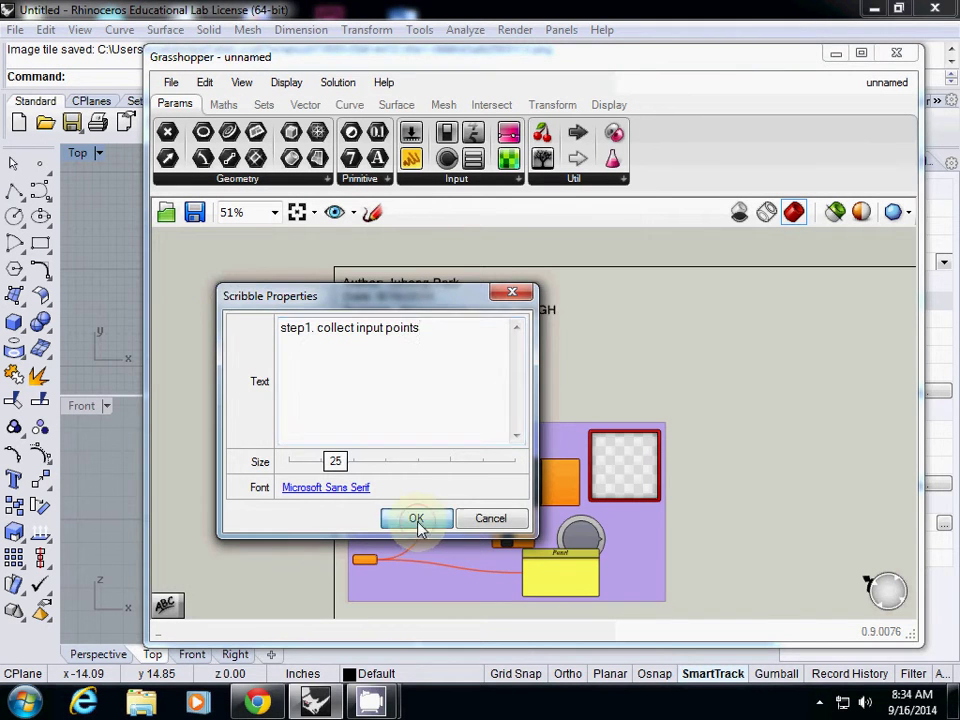
pyautogui.moveTo(713, 467); pyautogui.dragTo(617, 392, button='right')
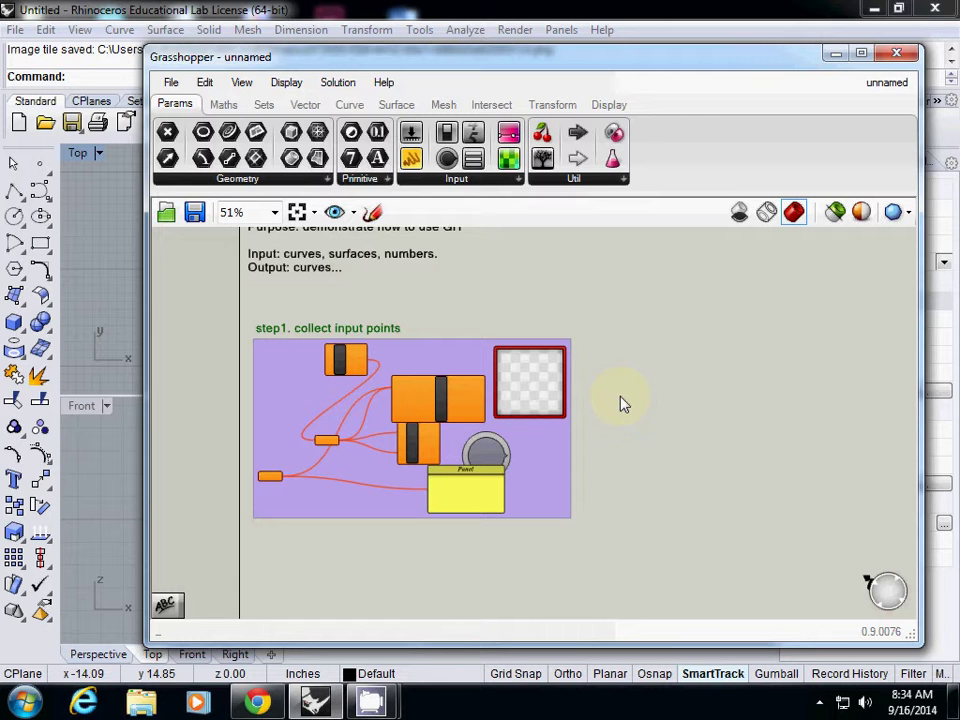
pyautogui.click(556, 463)
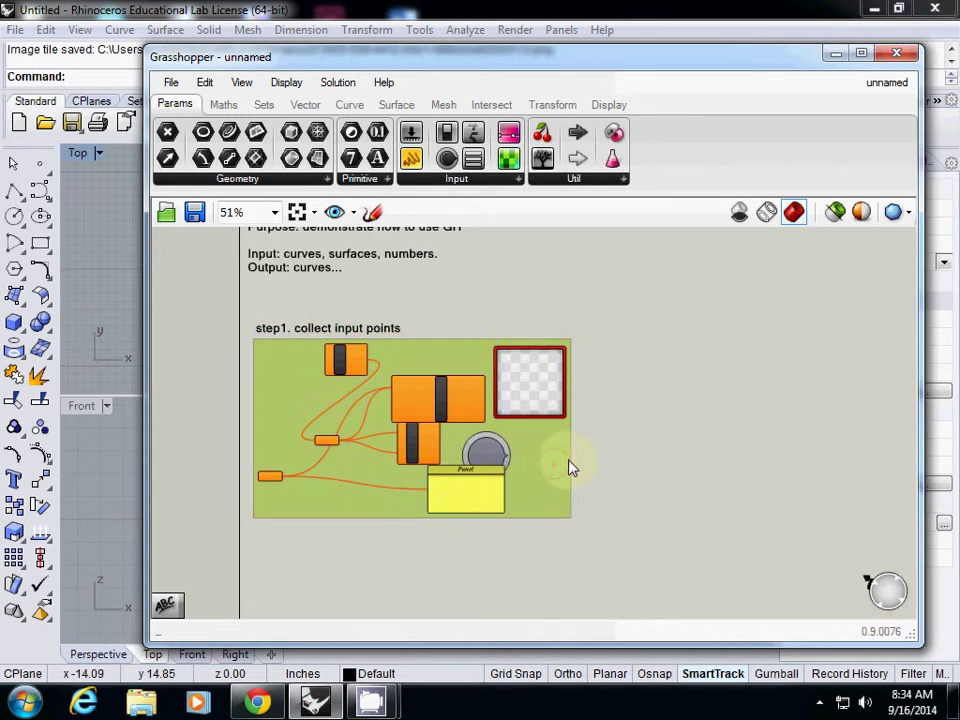
pyautogui.click(692, 452)
pyautogui.moveTo(630, 409); pyautogui.dragTo(634, 377, button='right')
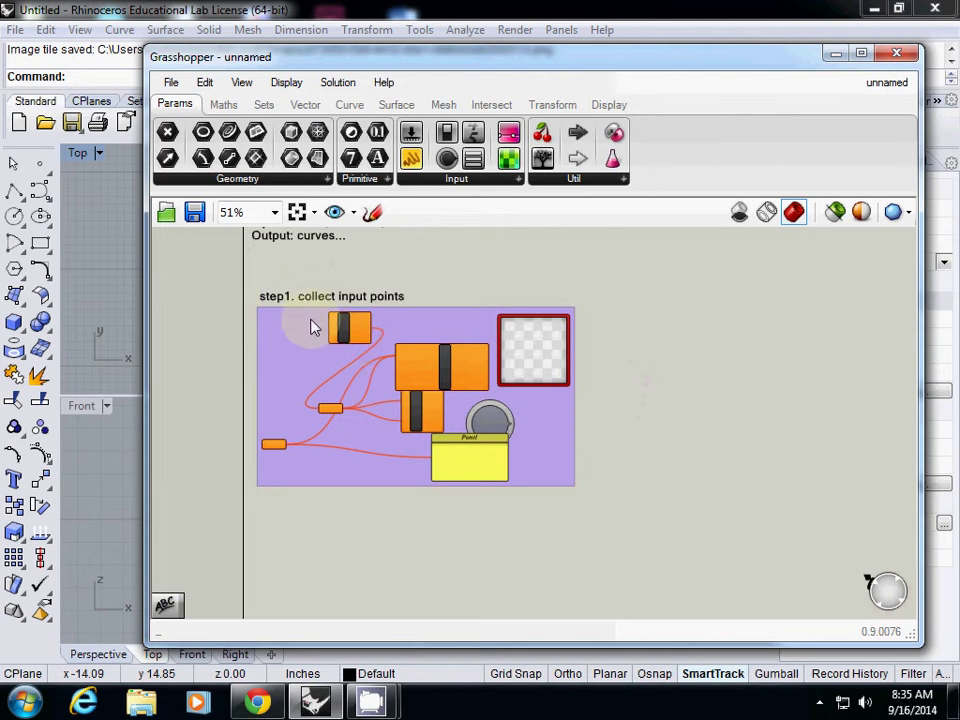
pyautogui.moveTo(206, 268); pyautogui.dragTo(659, 548)
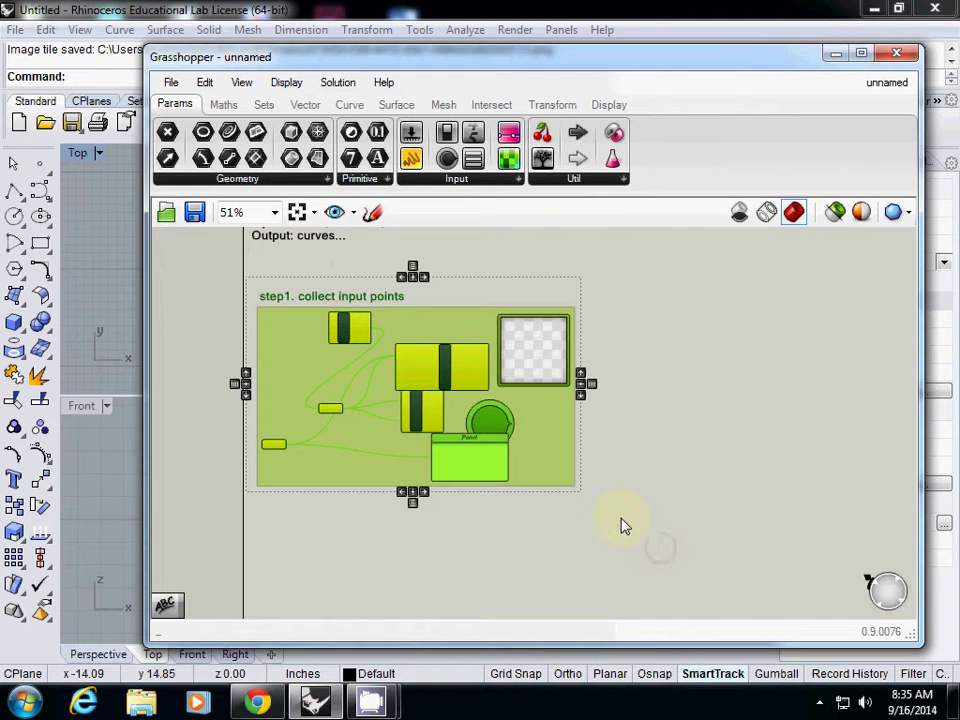
pyautogui.moveTo(452, 408); pyautogui.dragTo(452, 408)
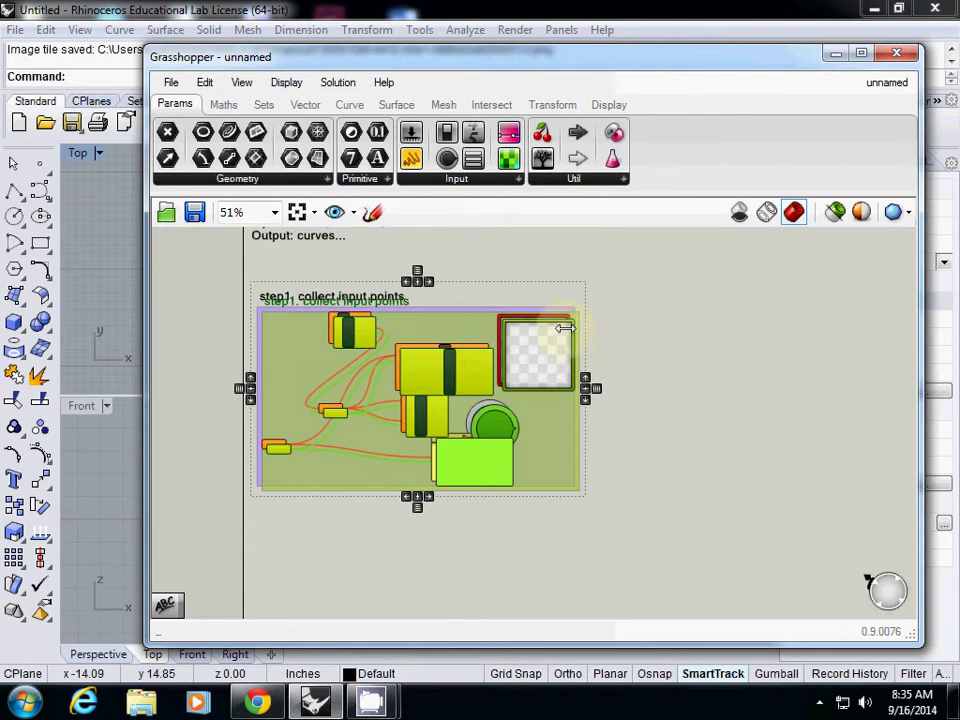
pyautogui.click(350, 262)
pyautogui.click(170, 82)
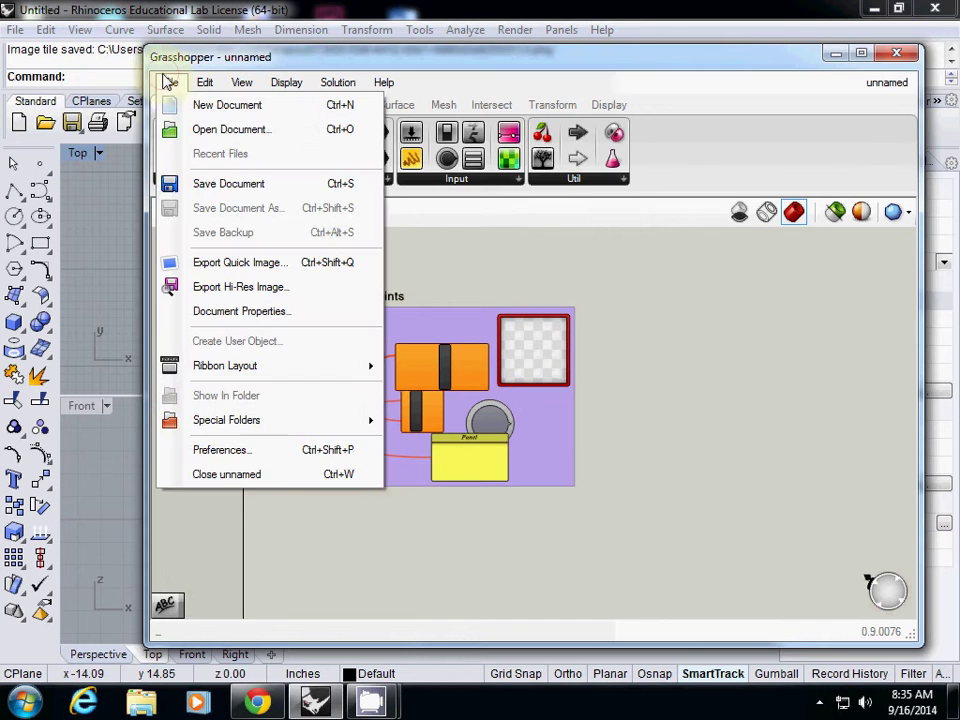
# Save the definition to the Desktop under the author's name plus '_first_demo_grouped', then return to the blog.
pyautogui.click(180, 182)
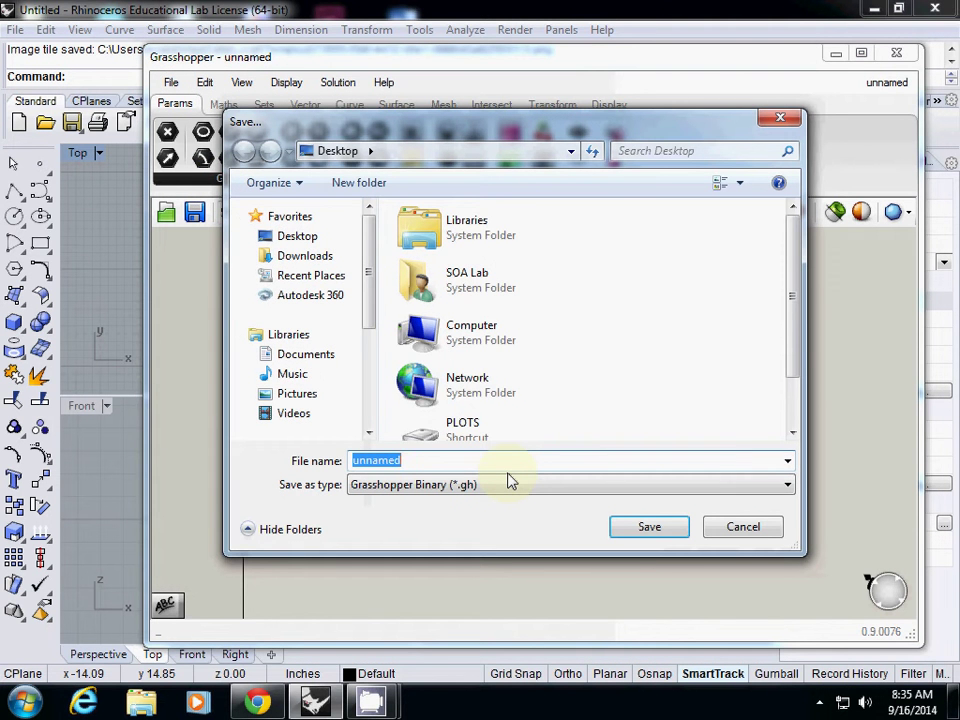
pyautogui.write('Juhong')
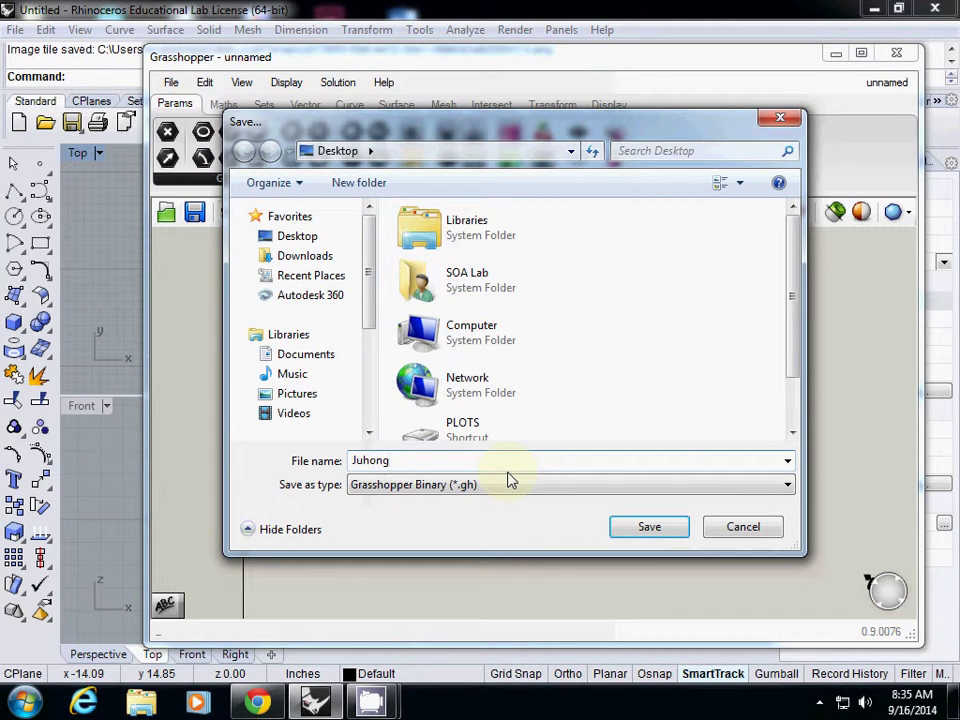
pyautogui.write('_first_demo_grouped.')
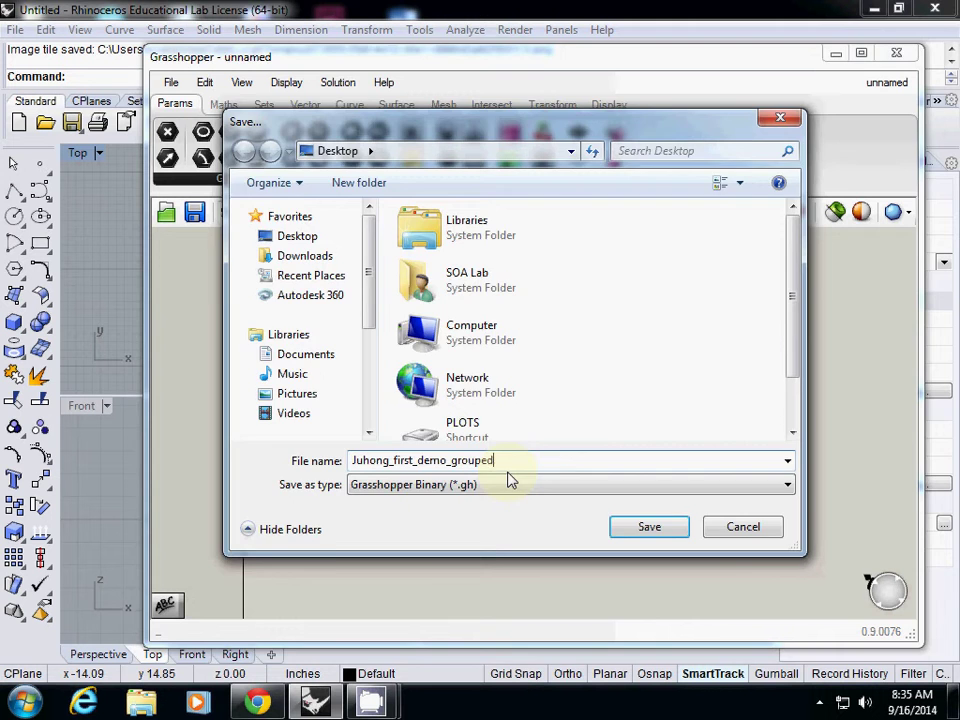
pyautogui.press('Return')
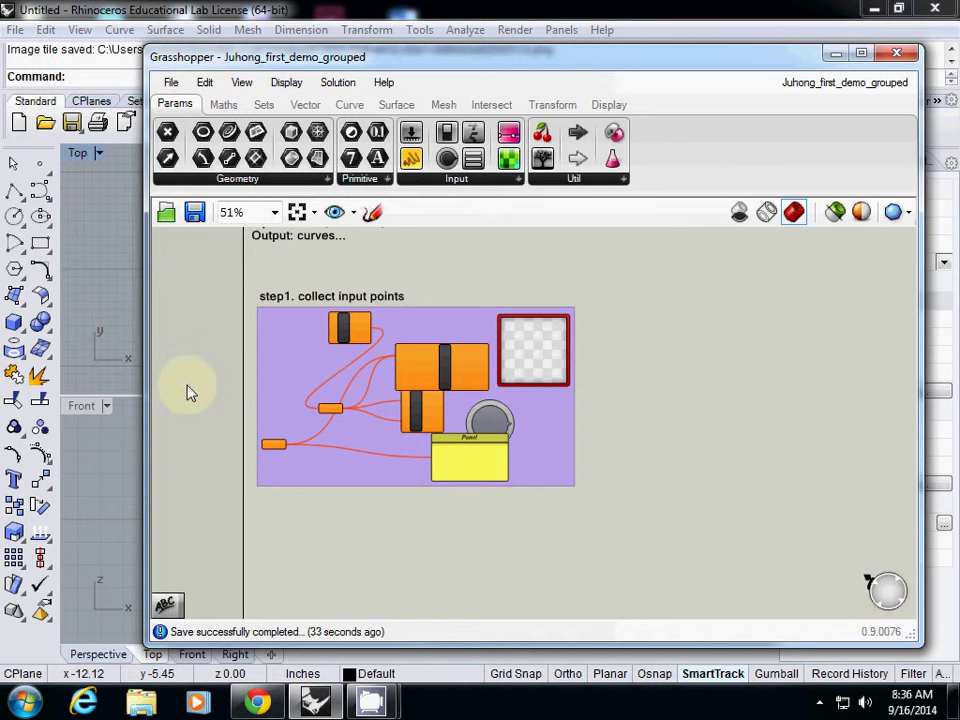
pyautogui.click(253, 705)
# Scroll to the Daily Grasshopper Assignment and follow the courses.arc.miami.edu upload link.
pyautogui.scroll(-6, 355, 439)
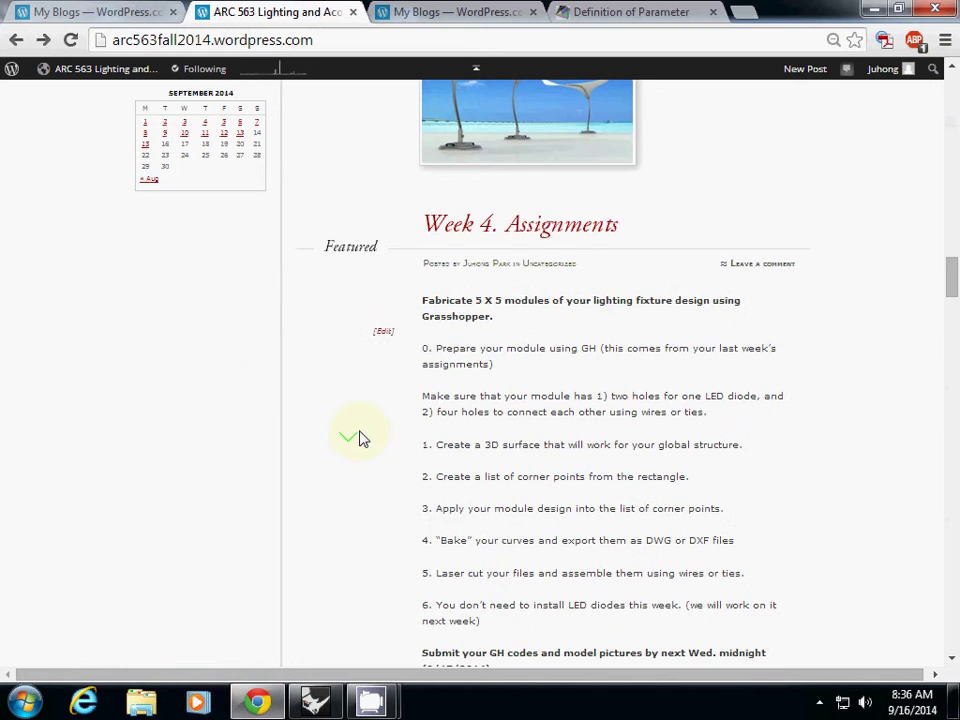
pyautogui.scroll(10, 370, 435)
pyautogui.scroll(-10, 370, 437)
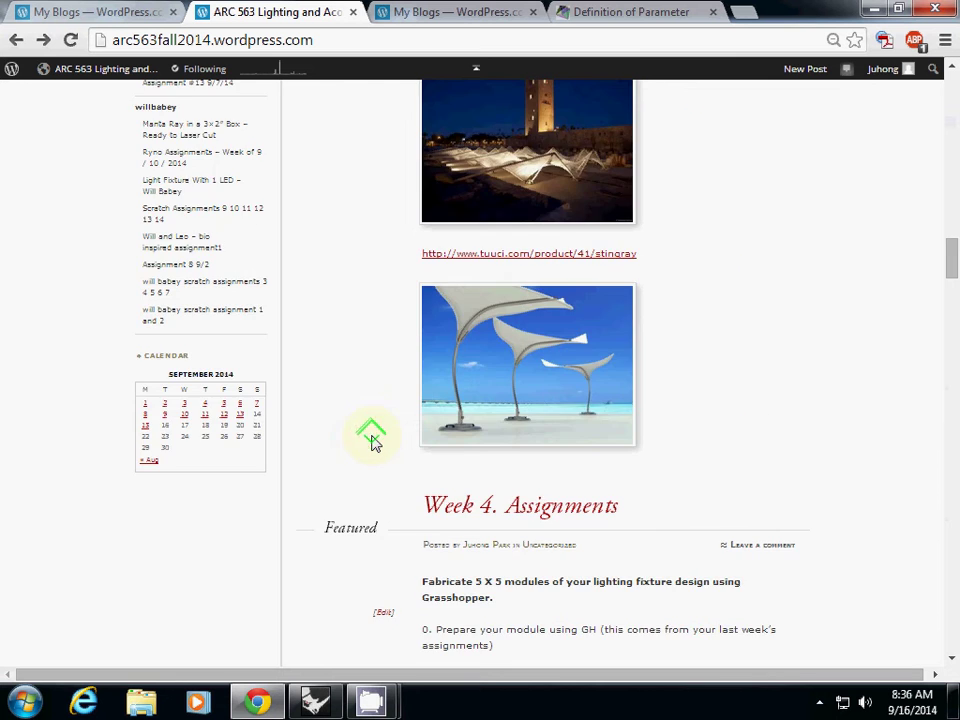
pyautogui.scroll(-12, 371, 445)
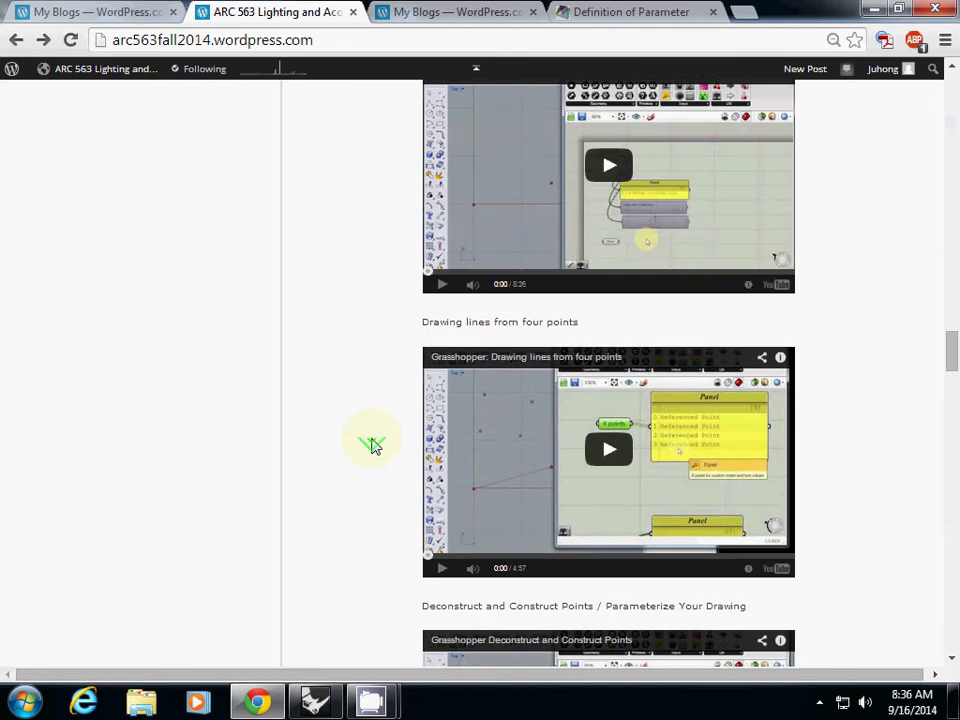
pyautogui.scroll(-5, 372, 446)
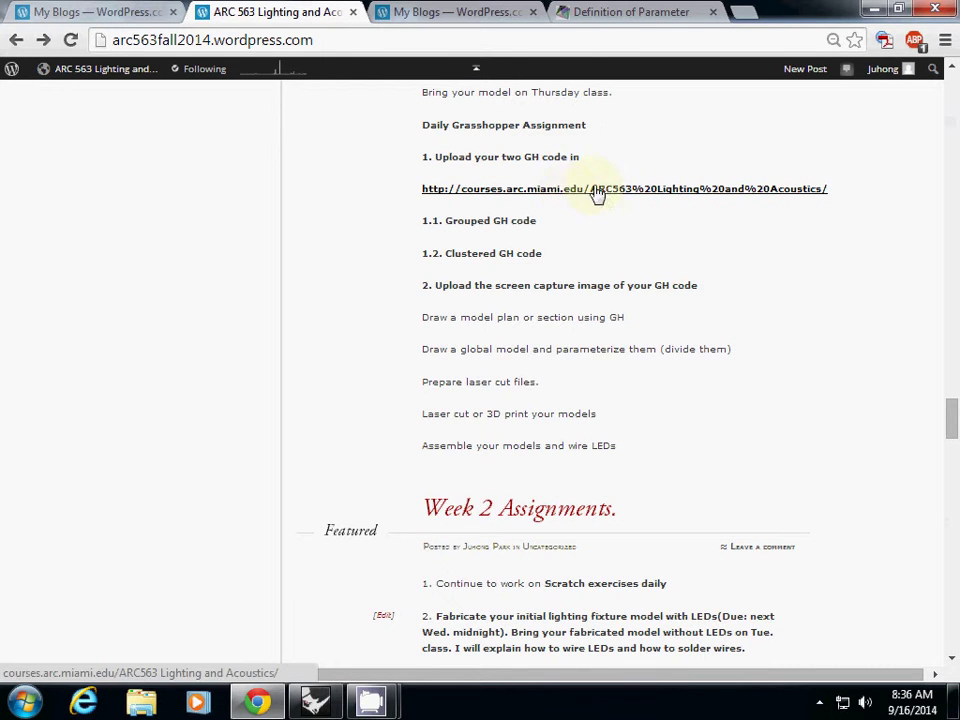
pyautogui.click(612, 196)
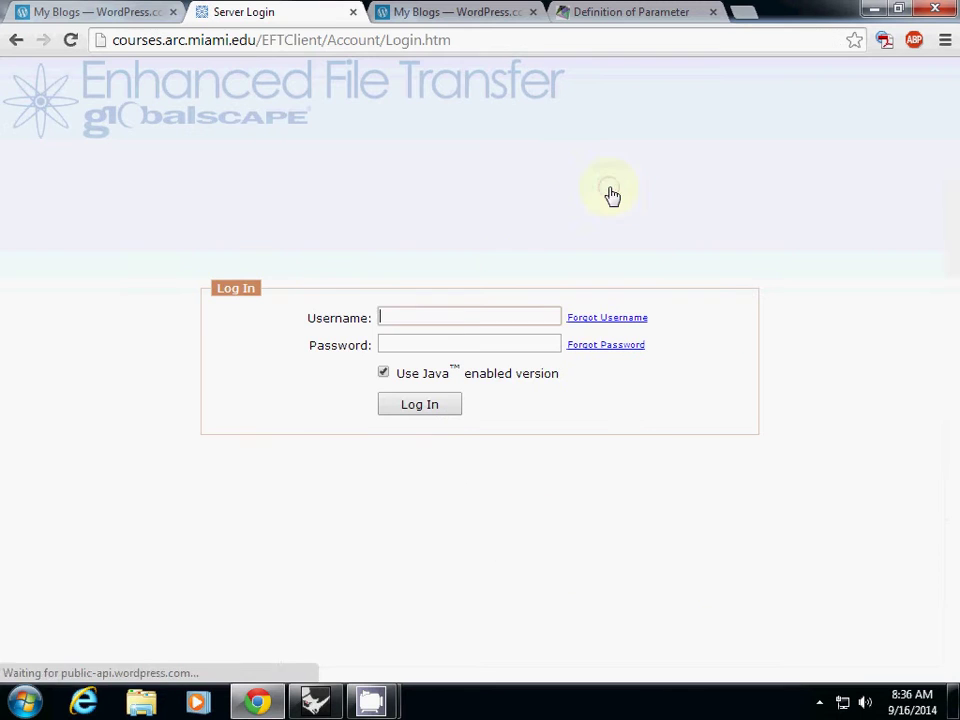
# Attempt the Enhanced File Transfer login twice with a username and password.
pyautogui.click(433, 313)
pyautogui.write('soafacu')
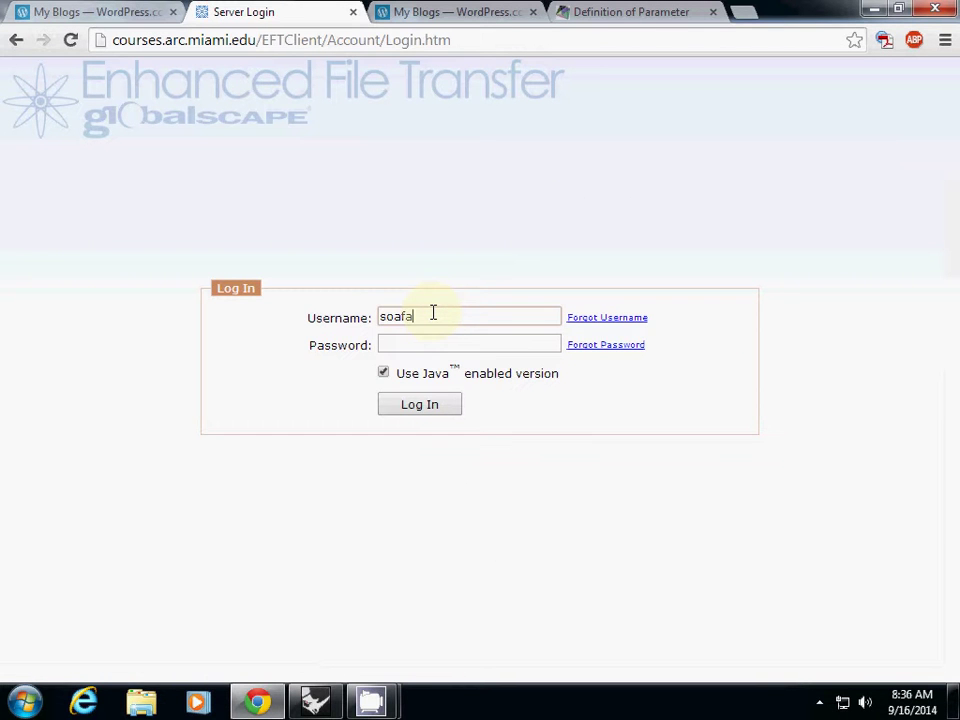
pyautogui.write('lty')
pyautogui.press('Tab')
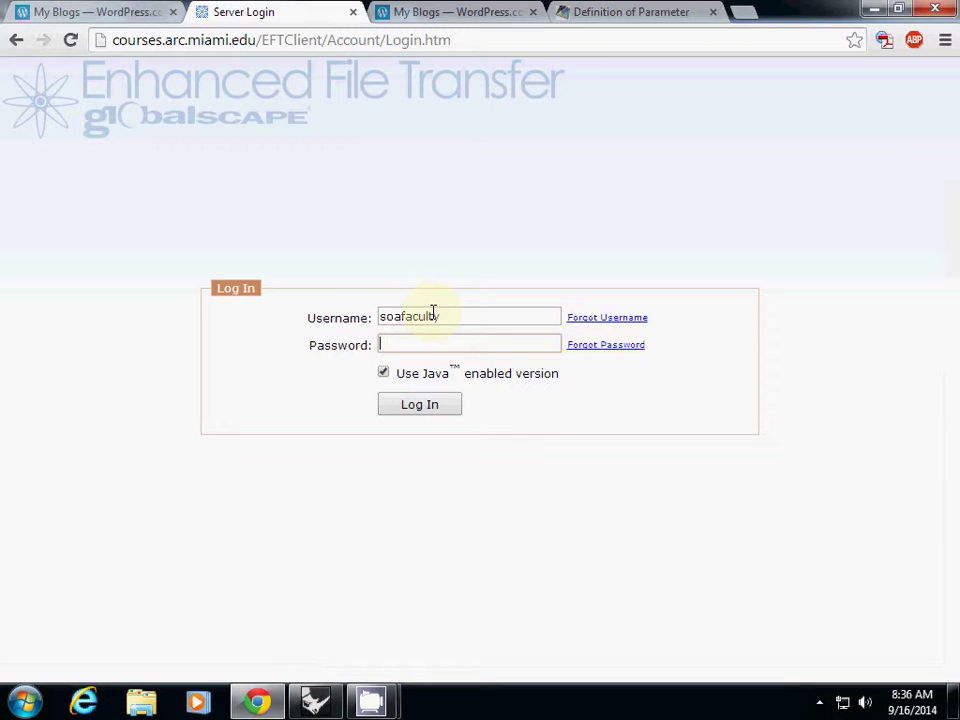
pyautogui.write('********')
pyautogui.press('Return')
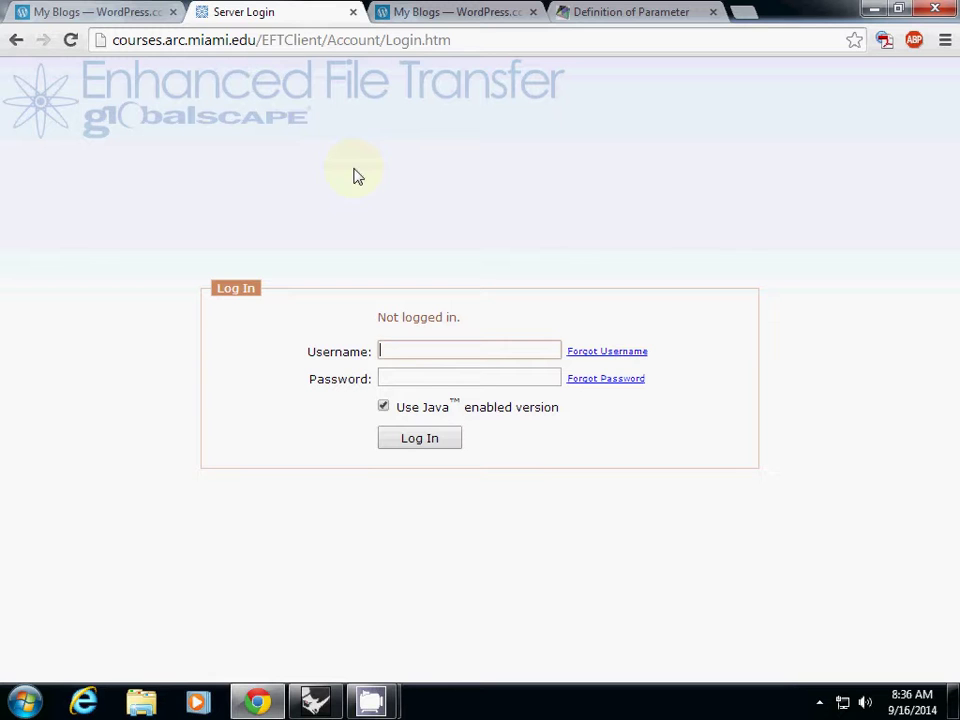
pyautogui.write('j.park2')
pyautogui.click(439, 380)
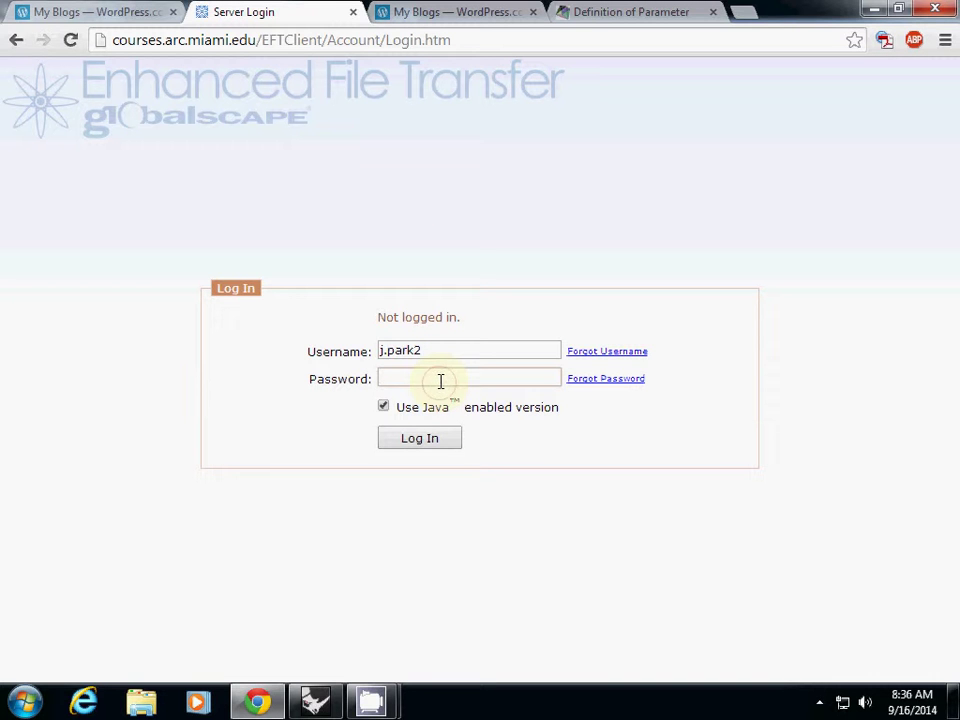
pyautogui.write('p•••••••••••••')
pyautogui.press('Return')
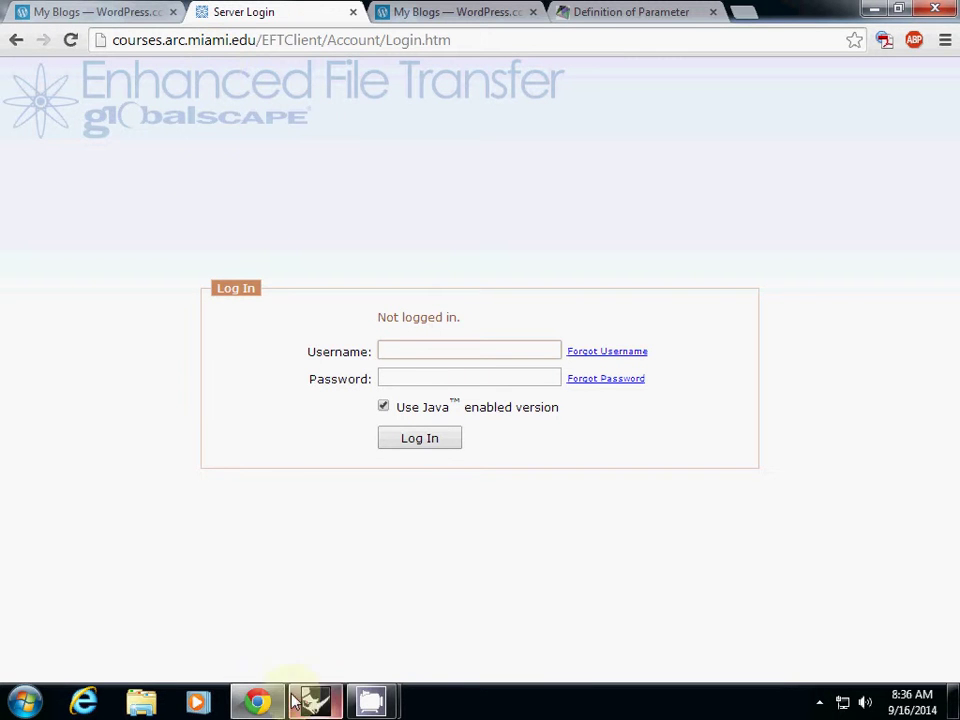
# Return to Grasshopper and pan and zoom the canvas to the author notes.
pyautogui.moveTo(362, 706)
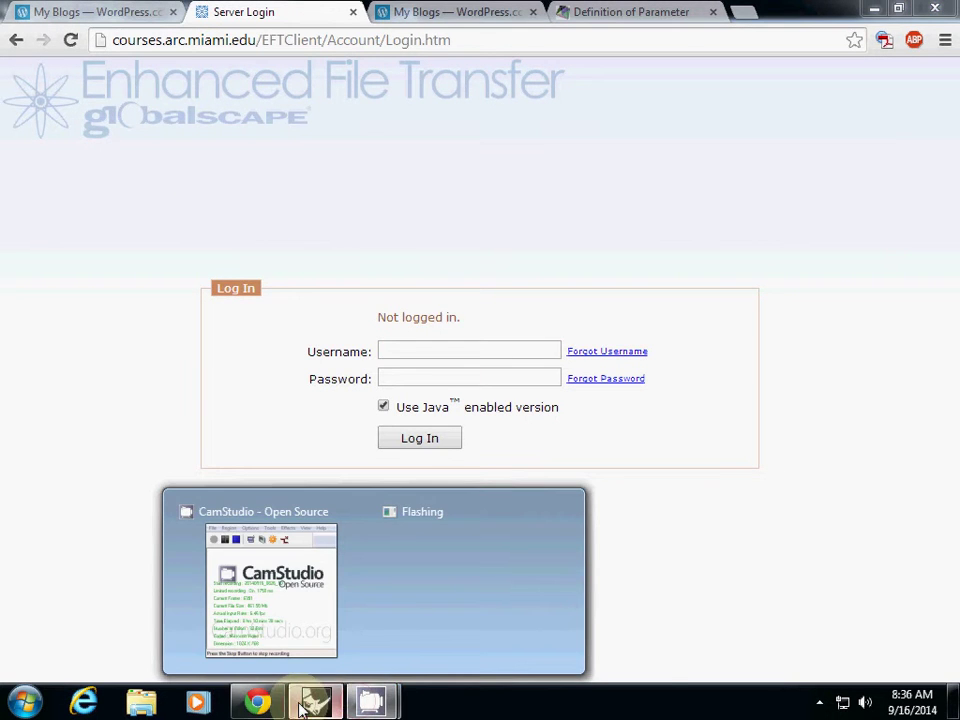
pyautogui.click(313, 703)
pyautogui.moveTo(345, 250); pyautogui.dragTo(339, 374, button='right')
pyautogui.scroll(2, 352, 357)
pyautogui.scroll(1, 333, 355)
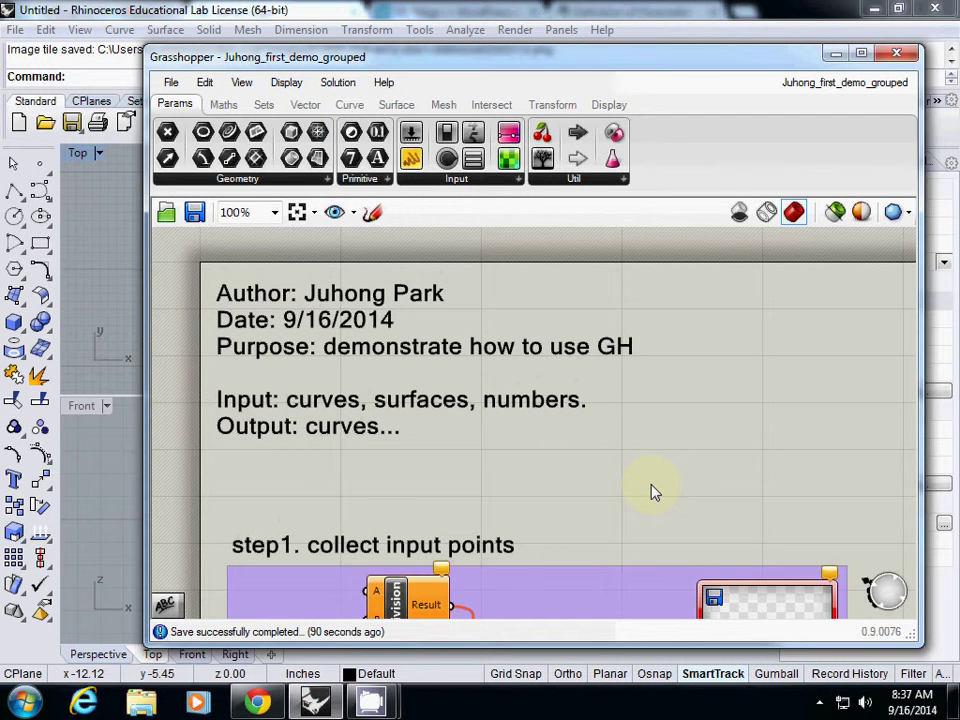
# Briefly bring CamStudio forward and return to Grasshopper, then bring Chrome's EFT Server Login page to the front.
pyautogui.moveTo(371, 703)
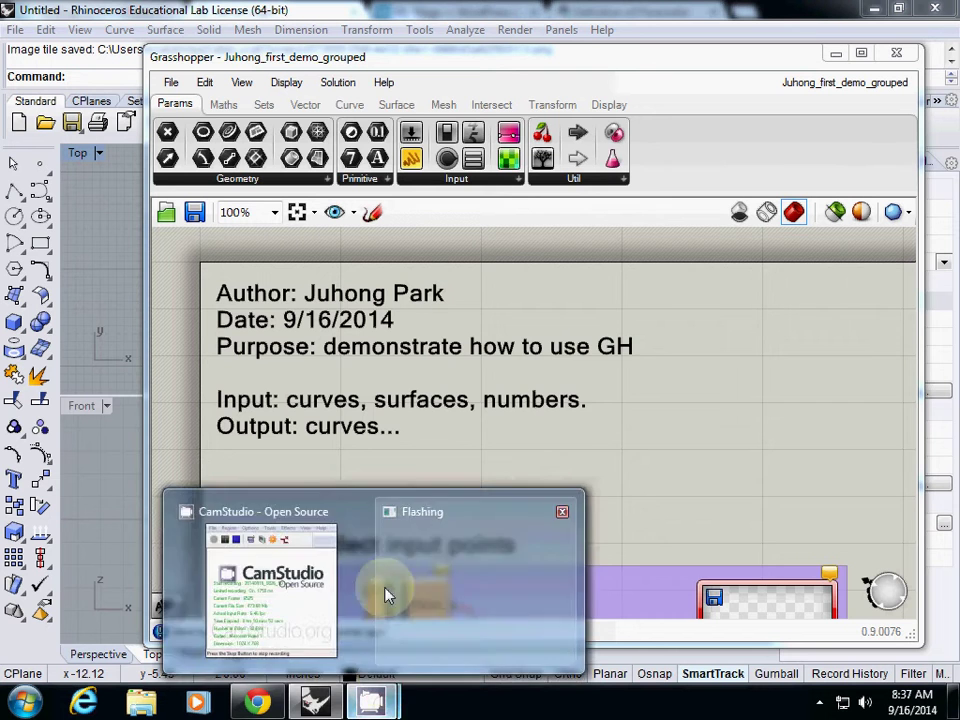
pyautogui.click(265, 588)
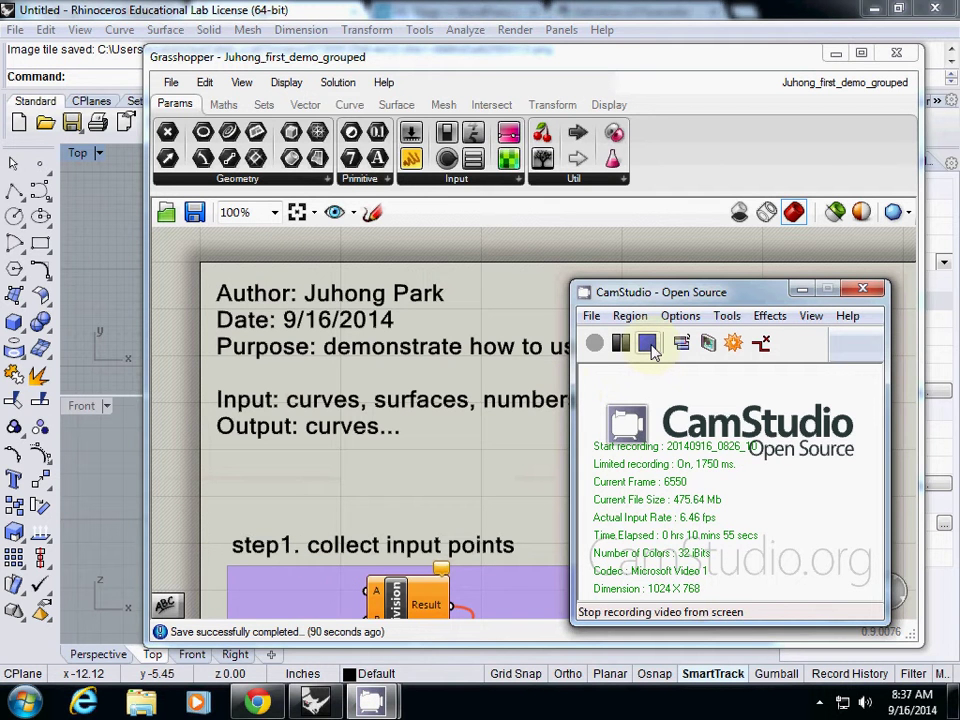
pyautogui.click(506, 384)
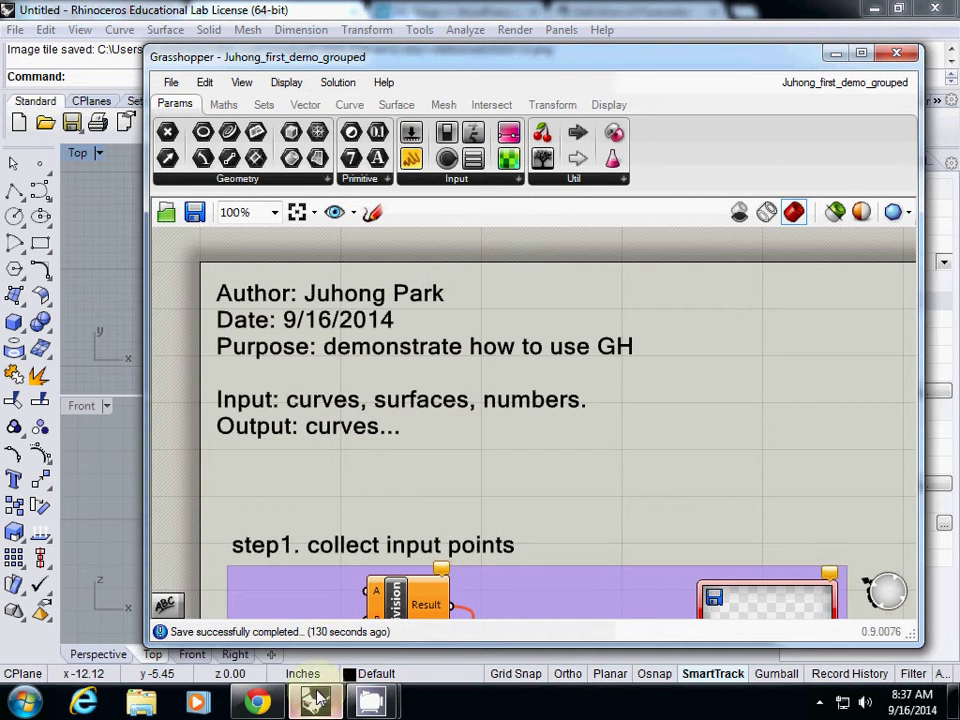
pyautogui.click(257, 702)
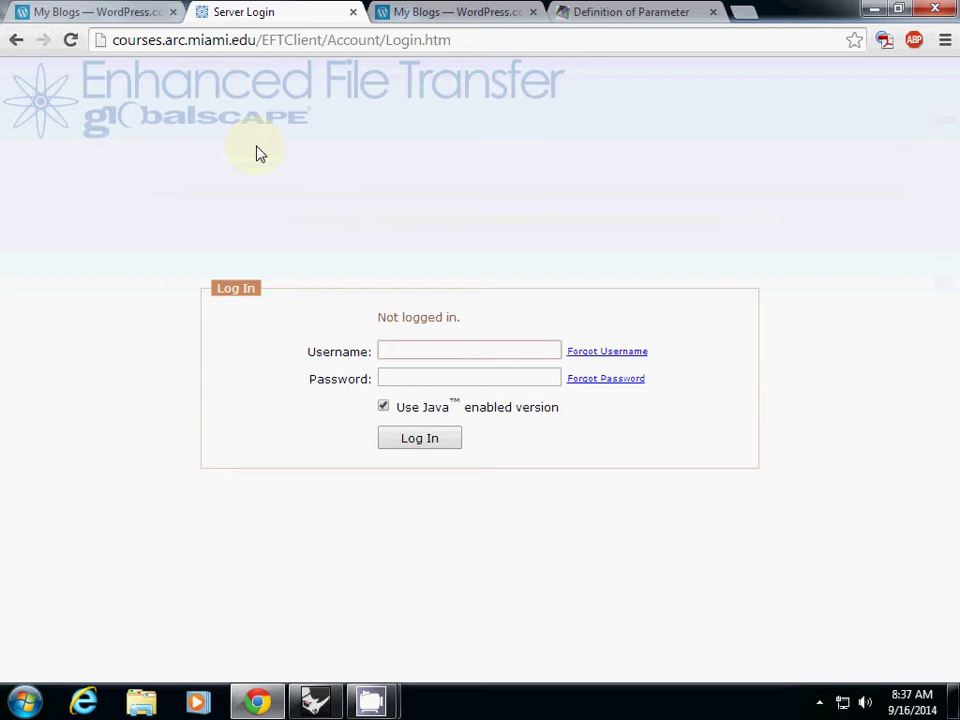
pyautogui.click(258, 39)
pyautogui.click(258, 40)
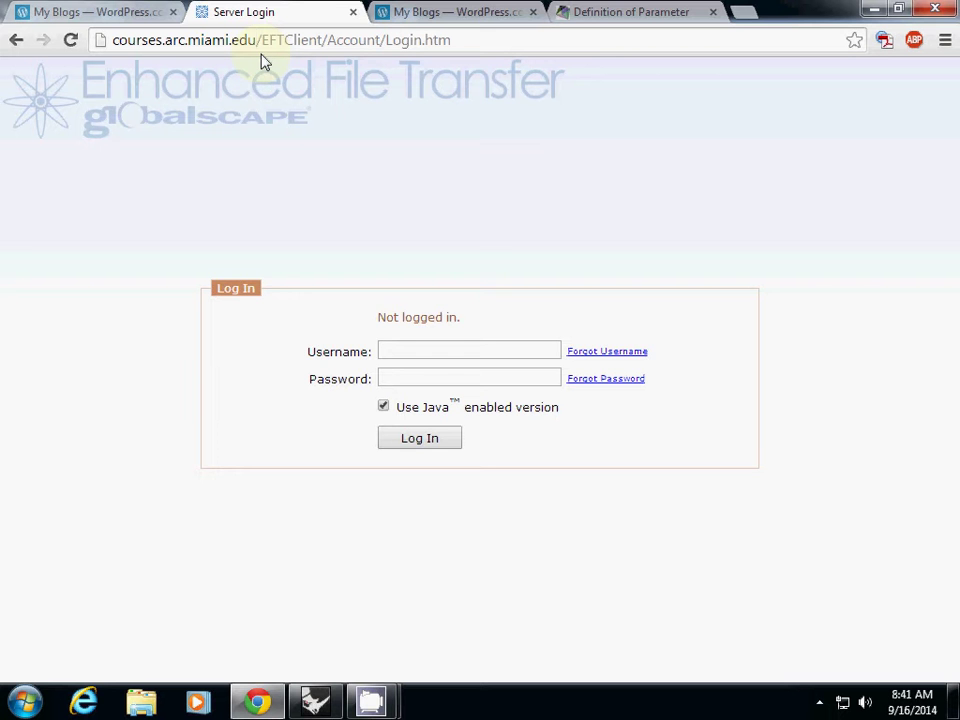
# Window-select the step1 group's components and collapse them into one cluster with Edit > Cluster.
pyautogui.click(314, 700)
pyautogui.moveTo(364, 467); pyautogui.dragTo(332, 261, button='right')
pyautogui.scroll(-5, 360, 349)
pyautogui.rightClick(352, 336)
pyautogui.scroll(3, 345, 310)
pyautogui.moveTo(258, 293); pyautogui.dragTo(794, 592)
pyautogui.scroll(-2, 532, 375)
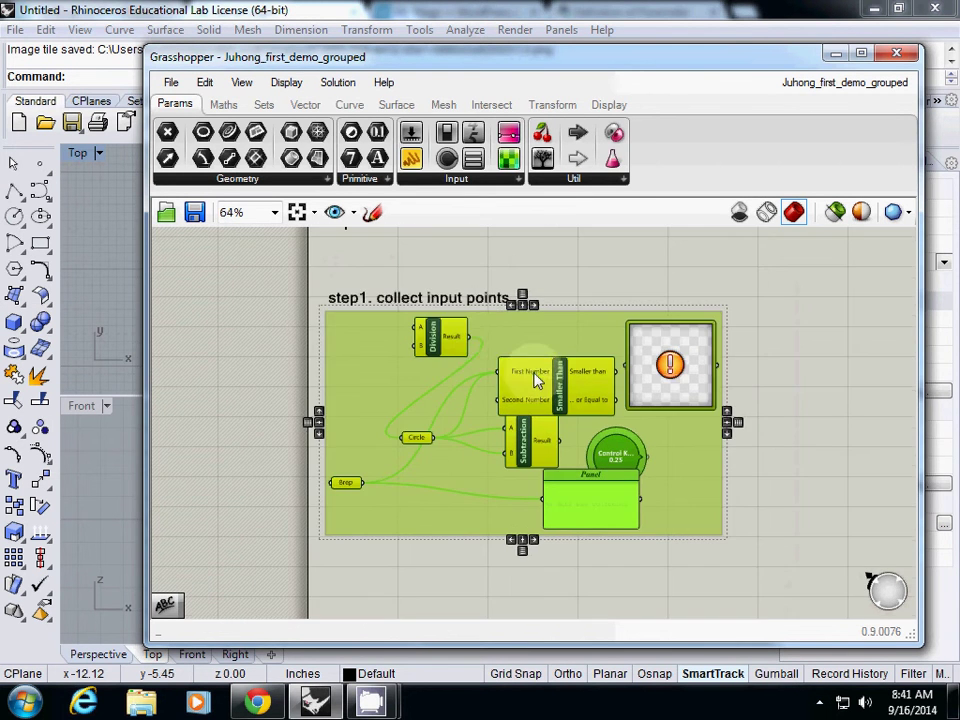
pyautogui.click(204, 82)
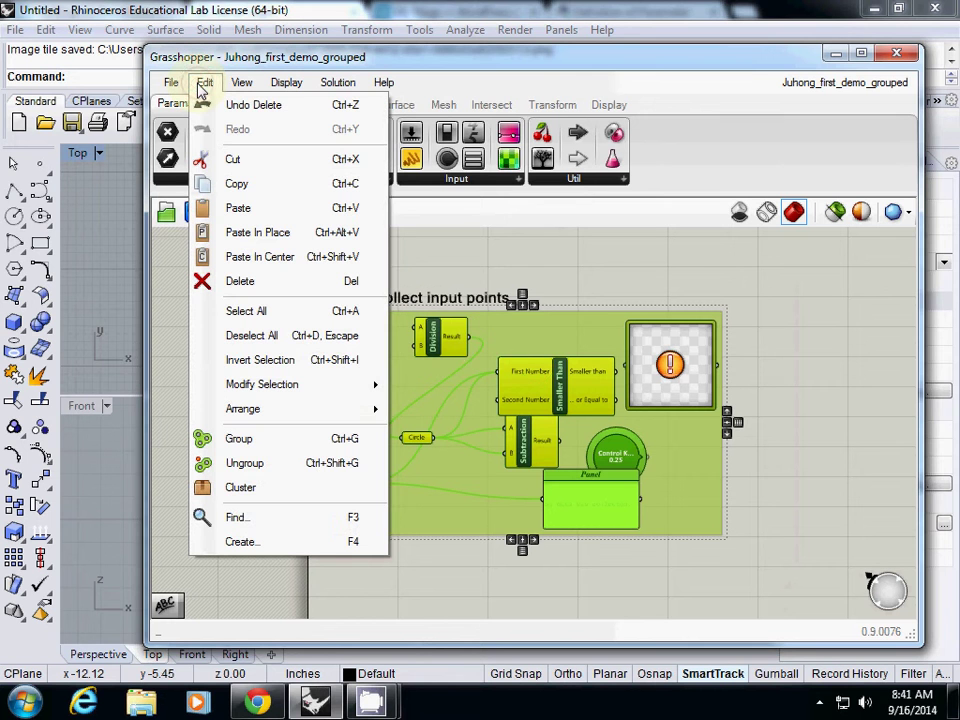
pyautogui.click(251, 495)
# Drag the new cluster left and down beneath the 'step1. collect input points' label.
pyautogui.moveTo(521, 424); pyautogui.dragTo(413, 406)
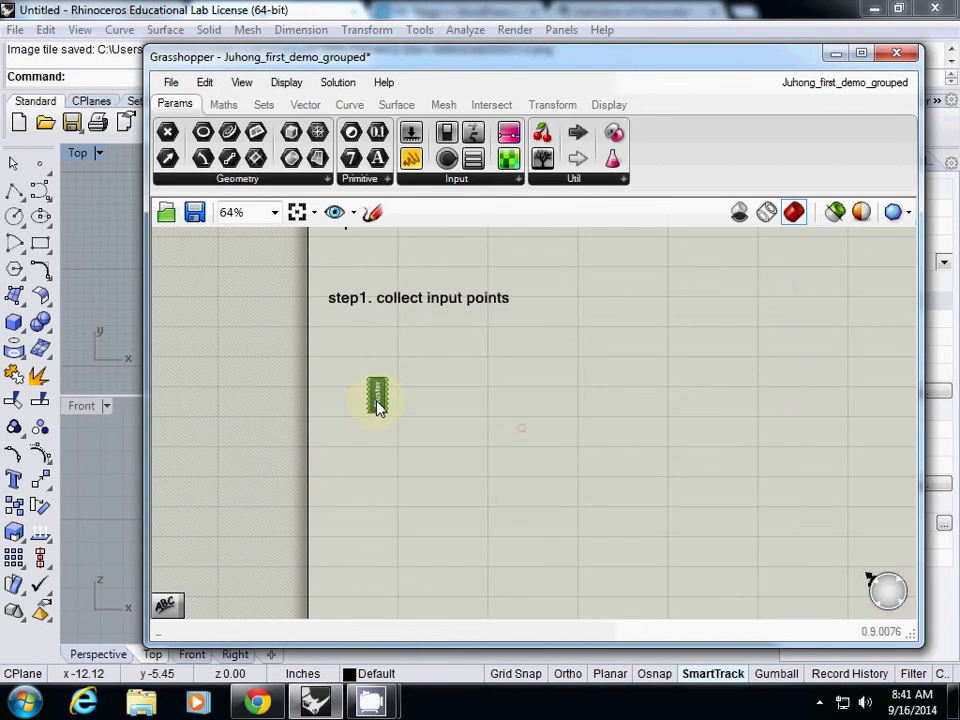
pyautogui.scroll(7, 410, 404)
pyautogui.moveTo(408, 348); pyautogui.dragTo(325, 316)
pyautogui.scroll(-4, 368, 398)
pyautogui.scroll(-4, 338, 370)
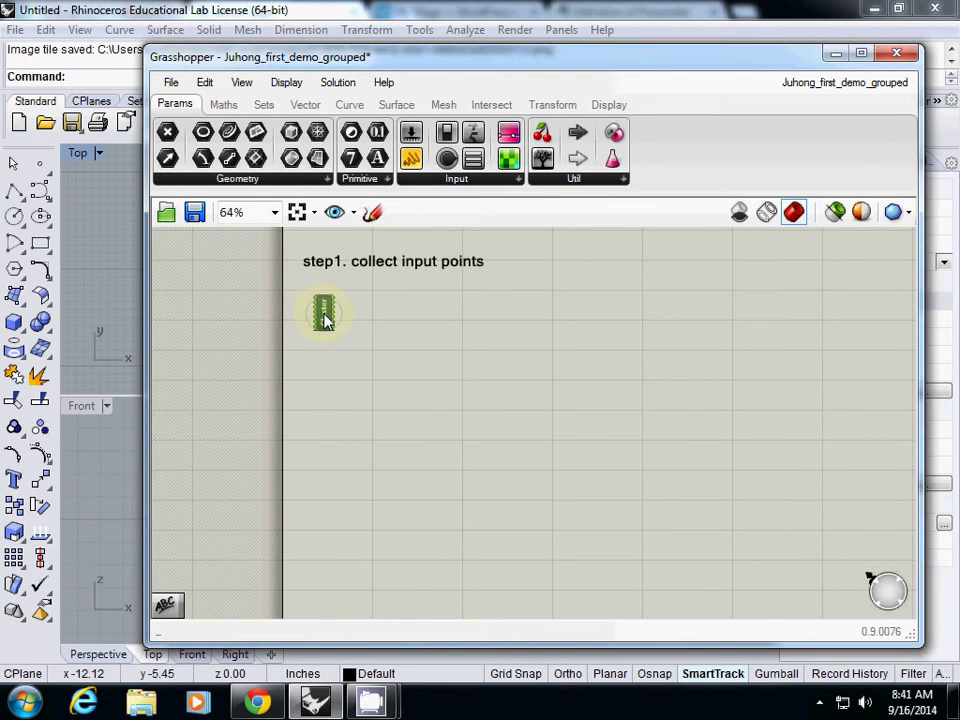
# Rename the cluster to 'collect input points'.
pyautogui.rightClick(323, 316)
pyautogui.moveTo(403, 326); pyautogui.dragTo(281, 326)
pyautogui.write('c')
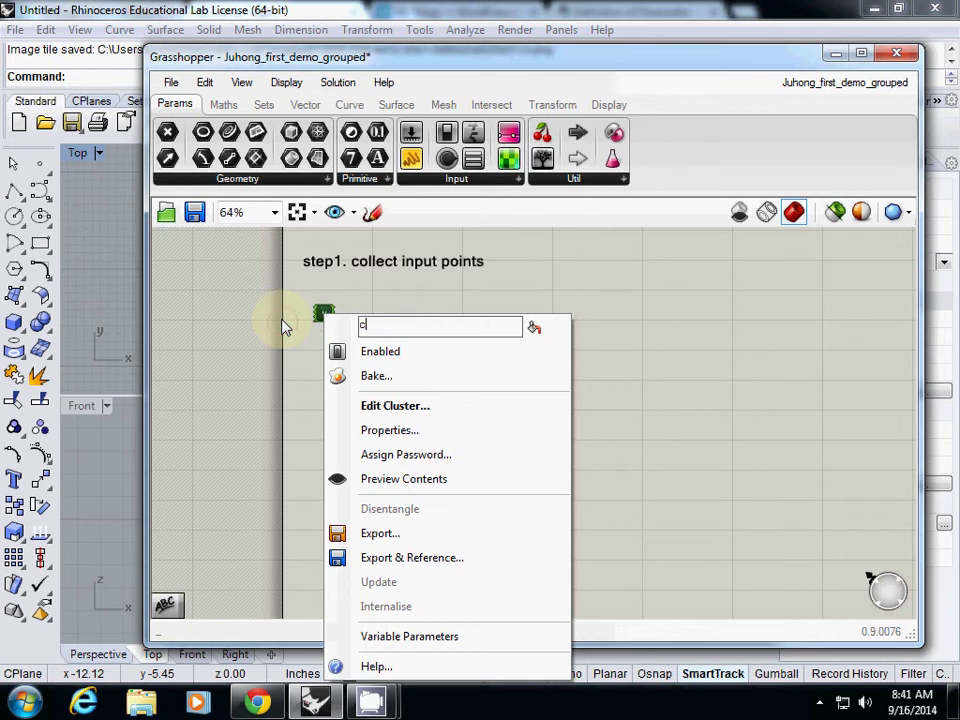
pyautogui.write('ollect input')
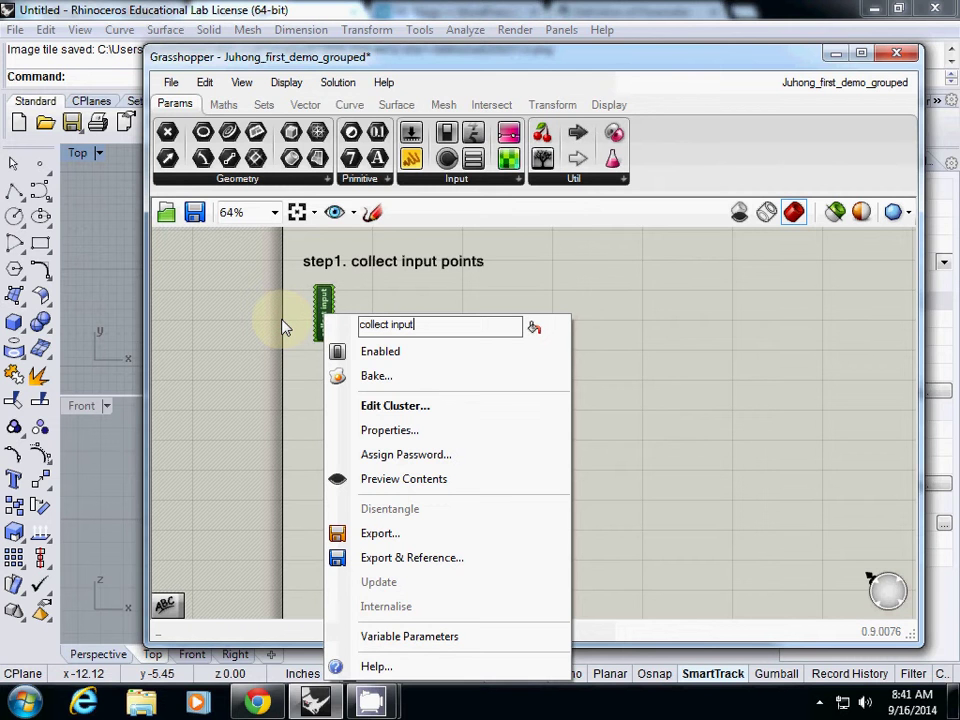
pyautogui.write(' points')
pyautogui.press('Return')
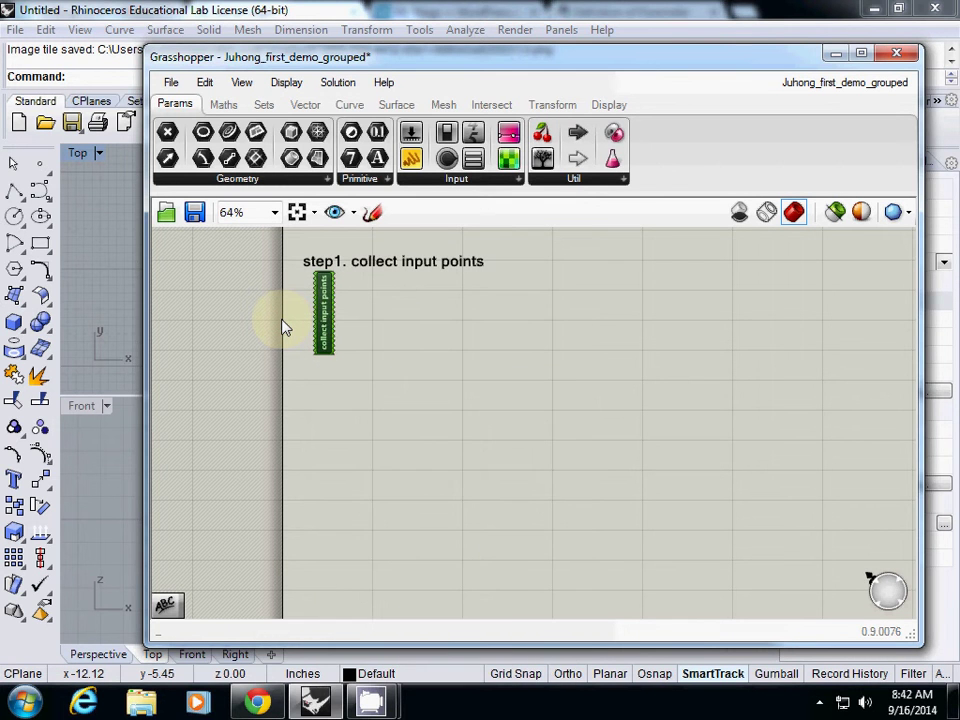
# Nudge the cluster down and slightly right so it sits under the step1 heading.
pyautogui.moveTo(318, 317); pyautogui.dragTo(316, 346)
pyautogui.moveTo(316, 346)
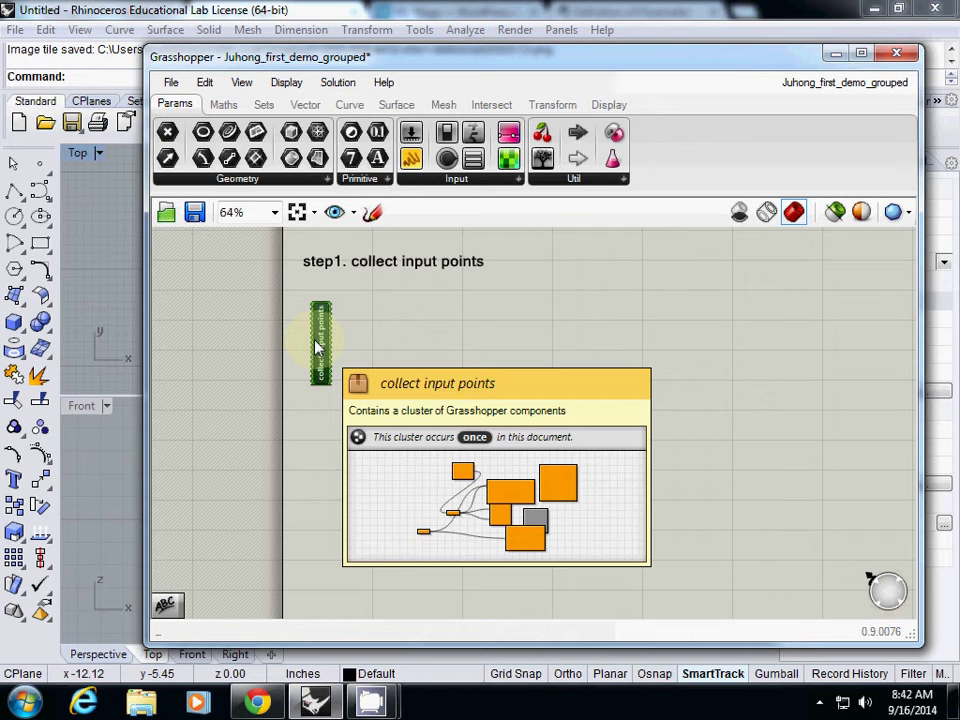
pyautogui.moveTo(316, 346); pyautogui.dragTo(331, 340)
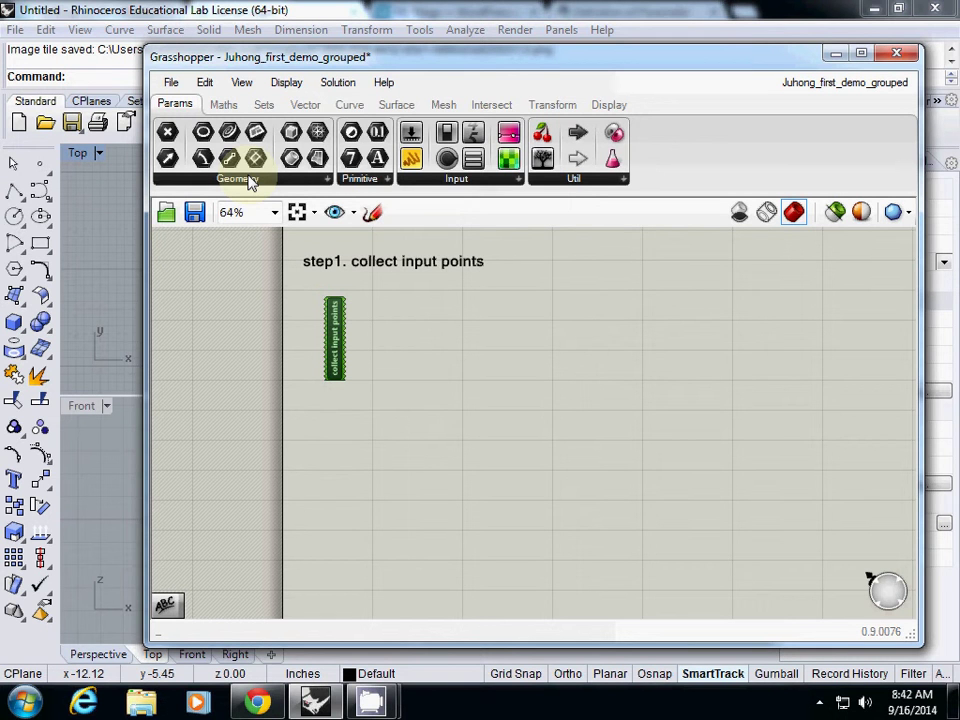
# Open the collect input points cluster to view its network of components.
pyautogui.rightClick(335, 330)
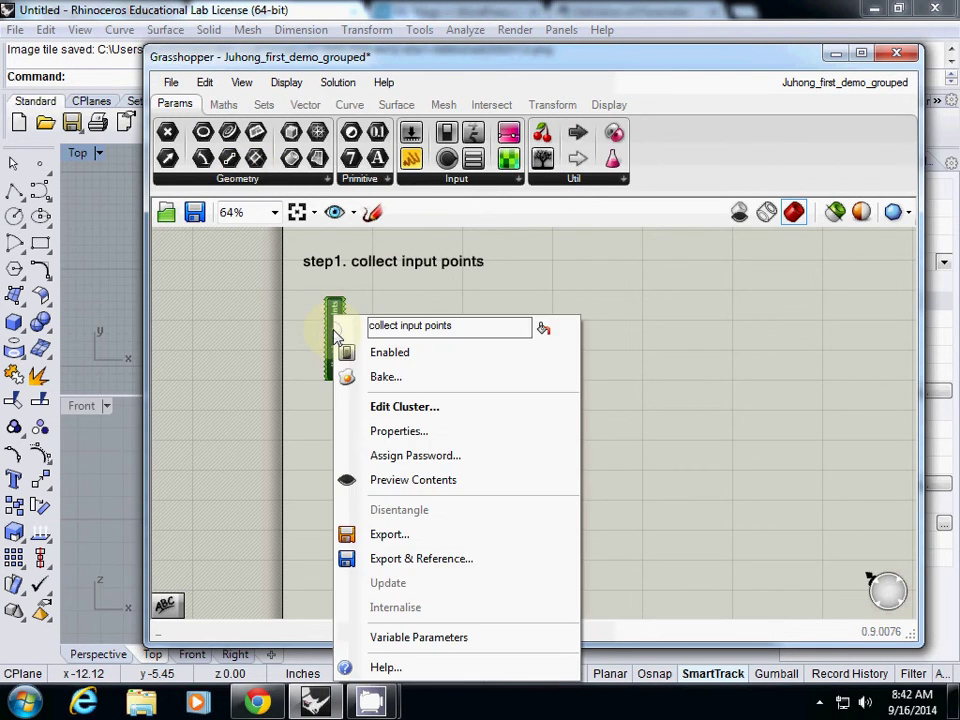
pyautogui.click(335, 329)
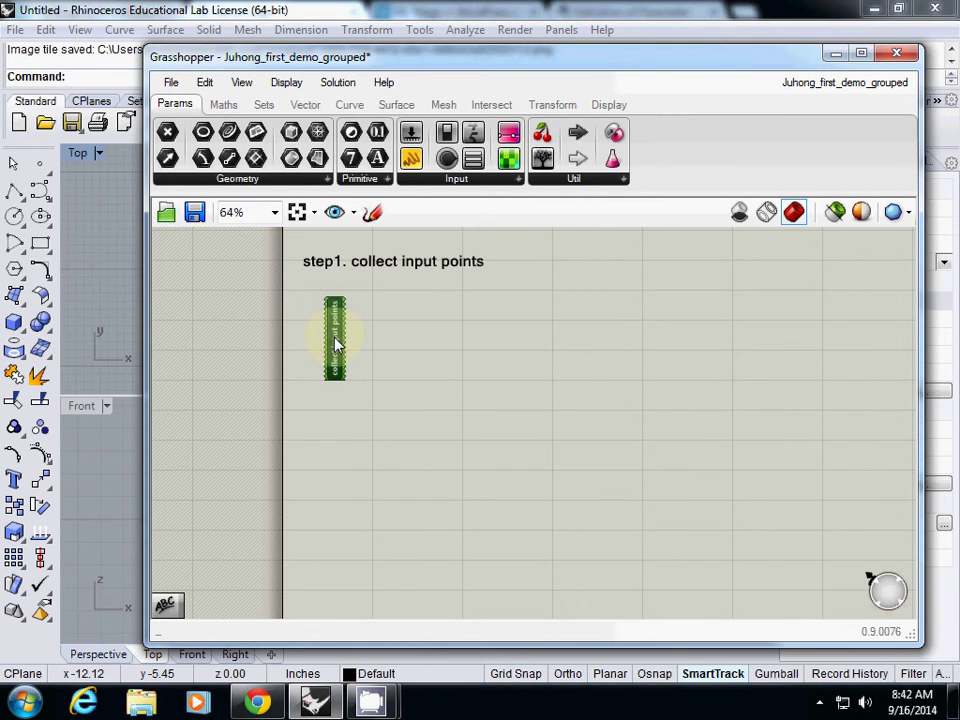
pyautogui.doubleClick(336, 340)
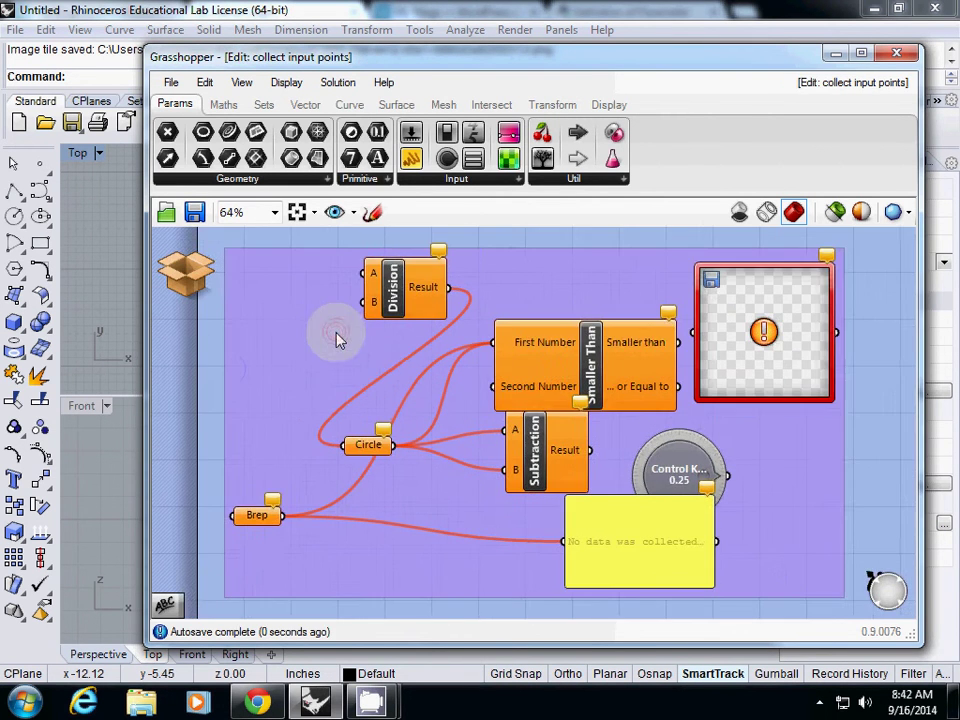
pyautogui.moveTo(343, 372); pyautogui.dragTo(381, 351, button='right')
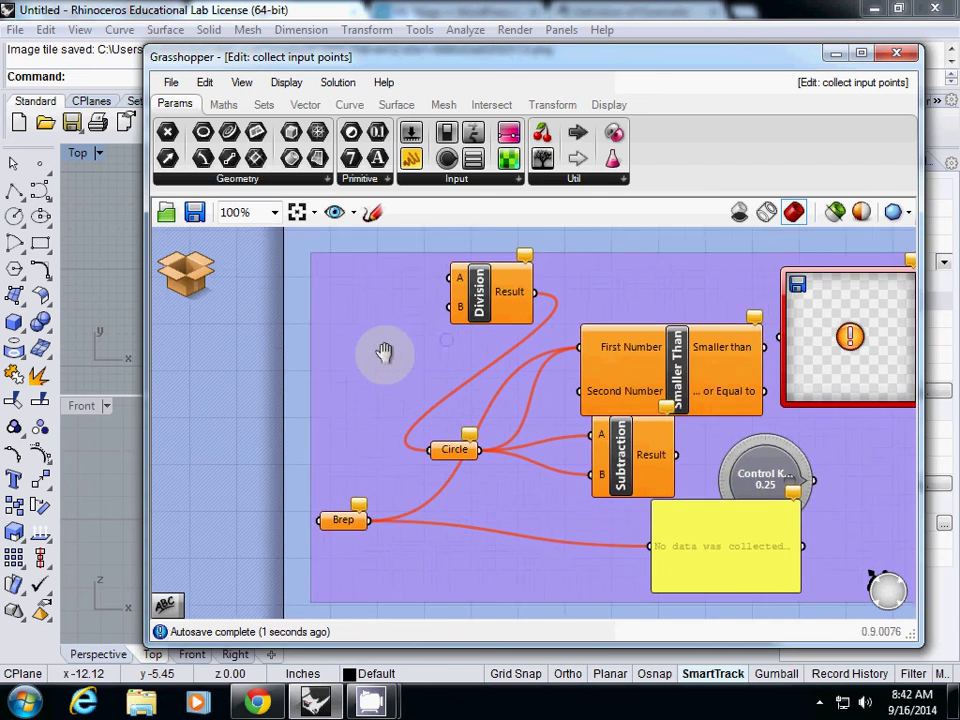
pyautogui.scroll(-2, 360, 348)
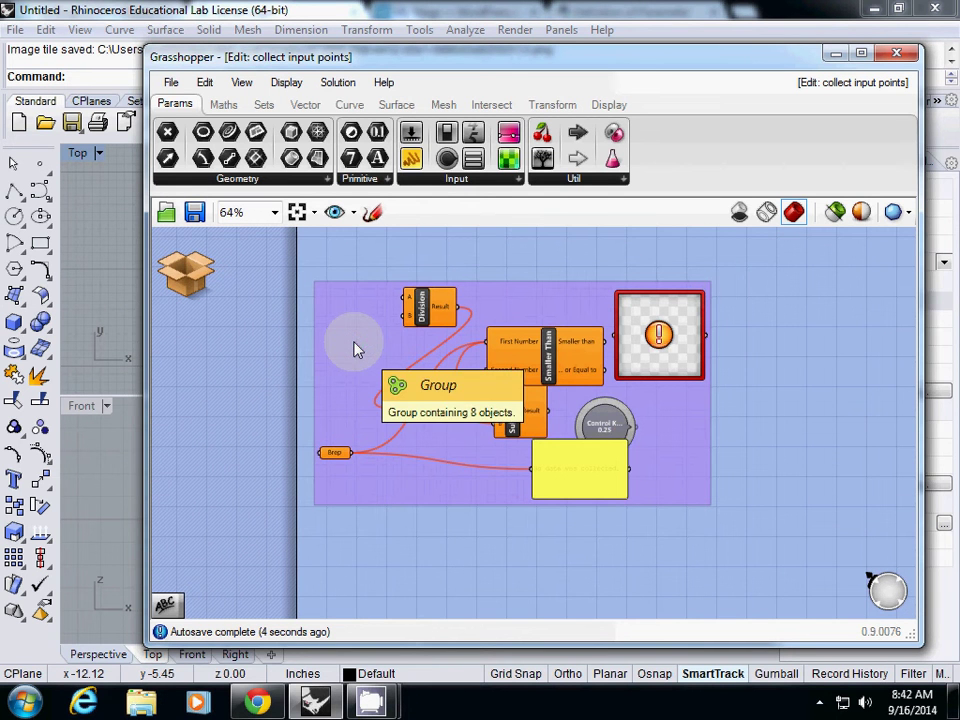
# Nudge the Brep parameter slightly to the left inside the cluster.
pyautogui.rightClick(336, 458)
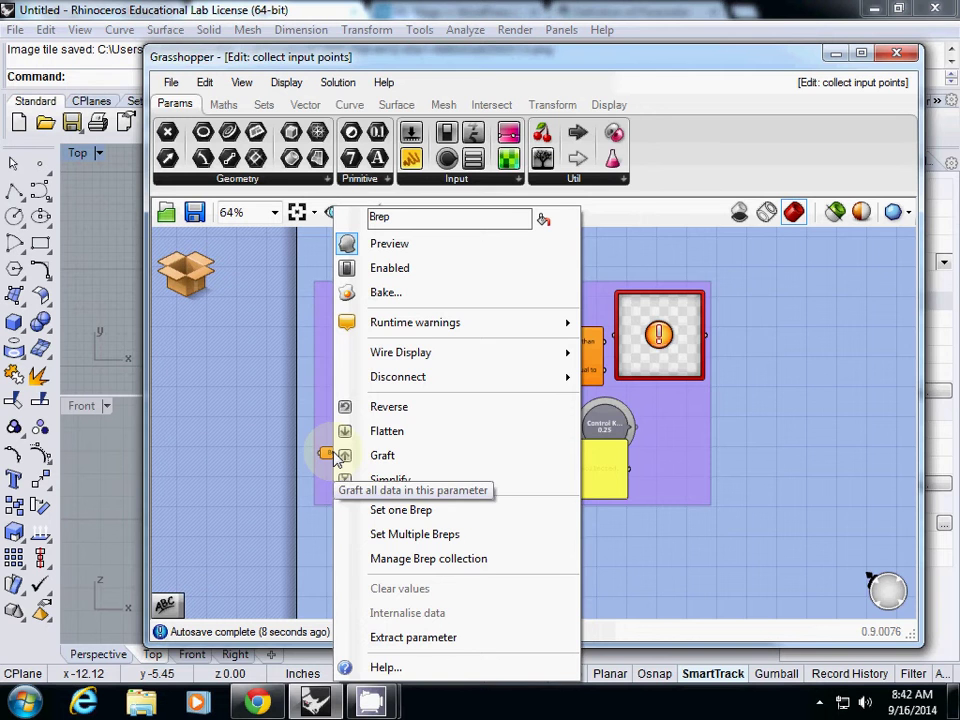
pyautogui.click(332, 386)
pyautogui.click(334, 452)
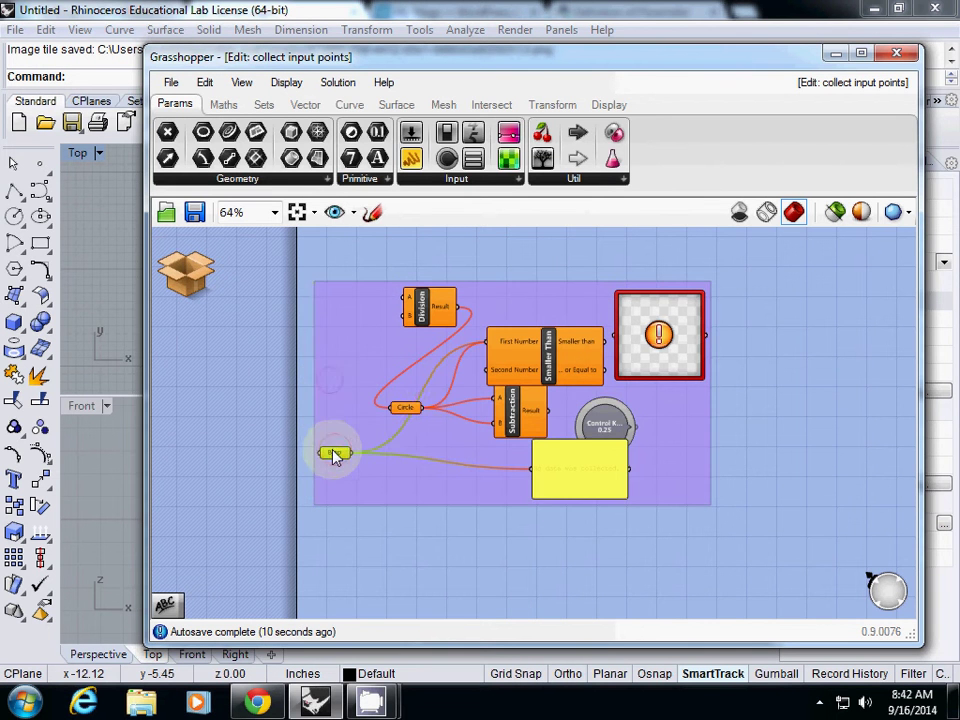
pyautogui.moveTo(334, 455); pyautogui.dragTo(331, 452)
# Save & Close the cluster, then double-click it to reopen it for editing.
pyautogui.click(186, 270)
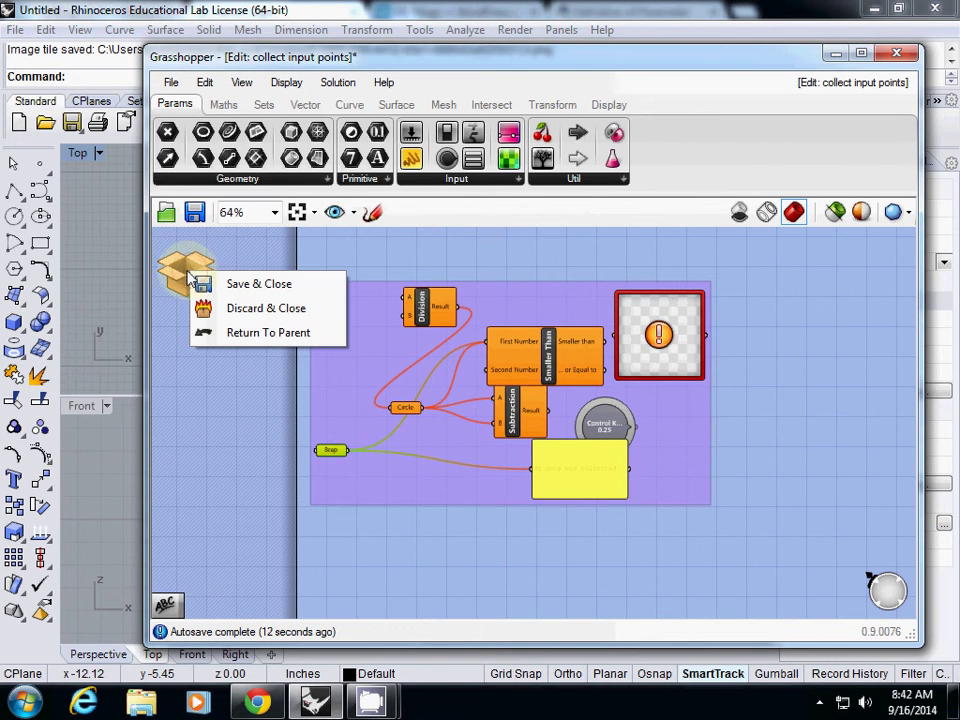
pyautogui.click(210, 285)
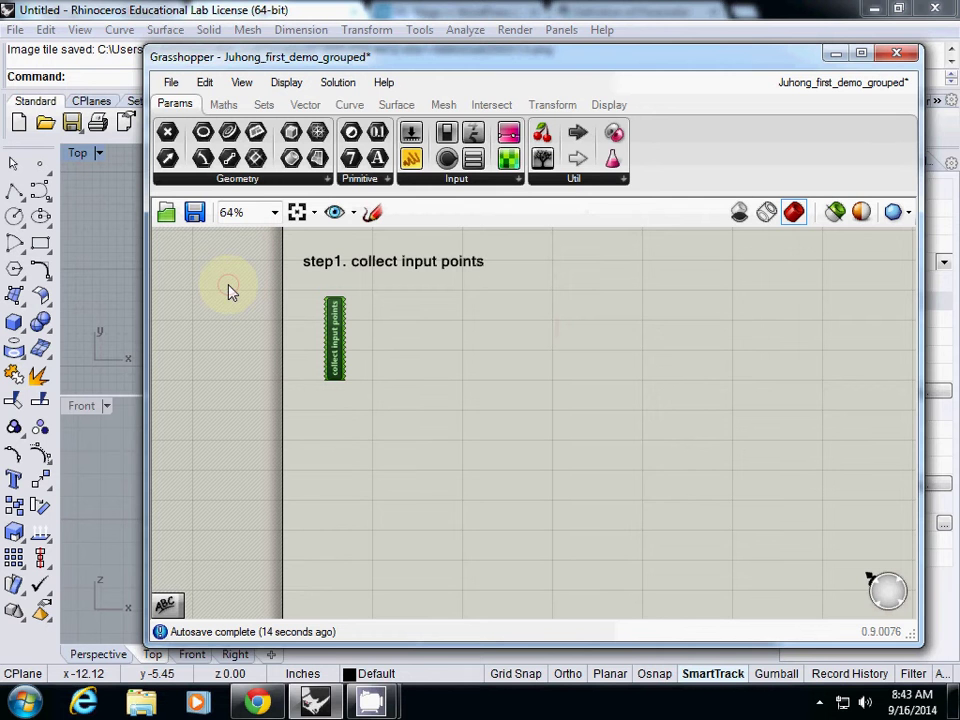
pyautogui.doubleClick(335, 345)
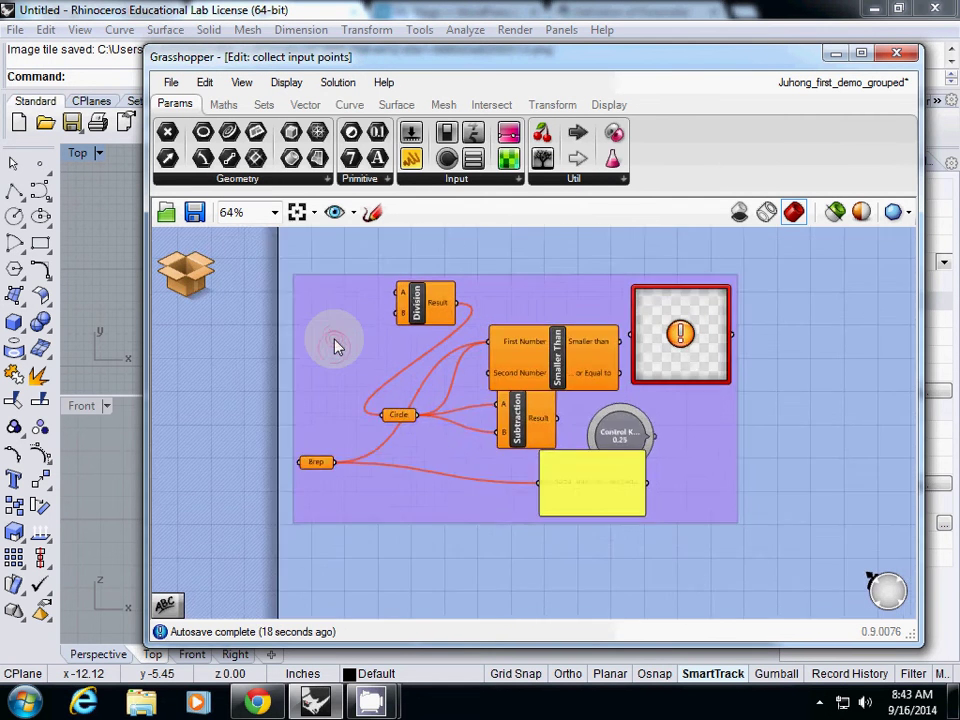
# Move the Brep parameter up and to the left within the cluster.
pyautogui.scroll(-1, 312, 318)
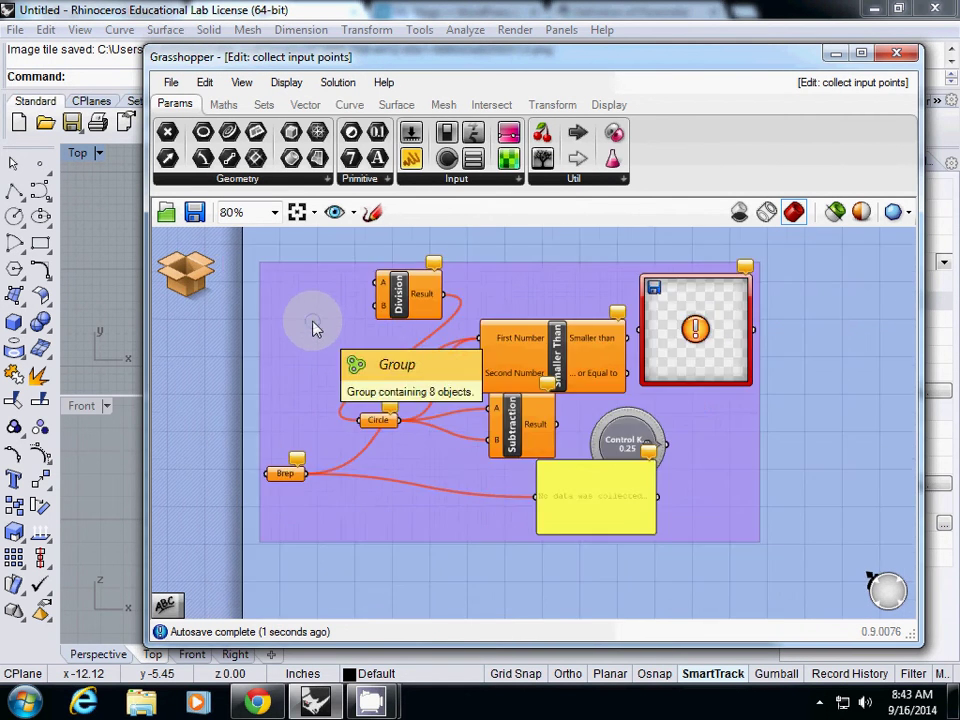
pyautogui.moveTo(280, 478); pyautogui.dragTo(277, 419)
pyautogui.rightClick(283, 424)
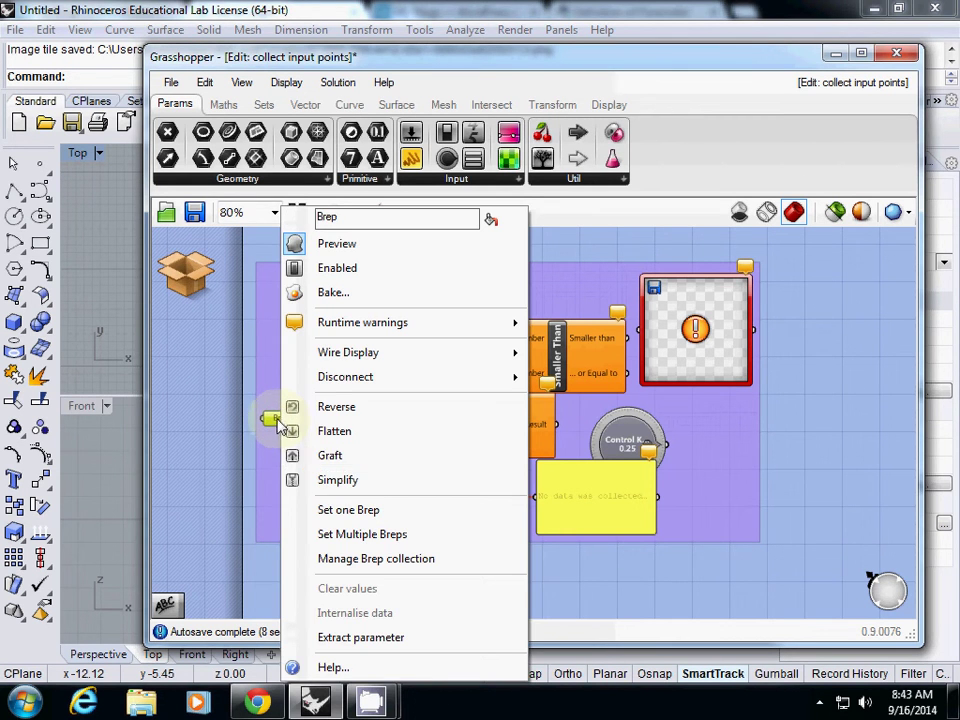
pyautogui.click(279, 398)
# Check the group's options, deselect it, and drag the yellow panel right of the Control Knob.
pyautogui.rightClick(298, 307)
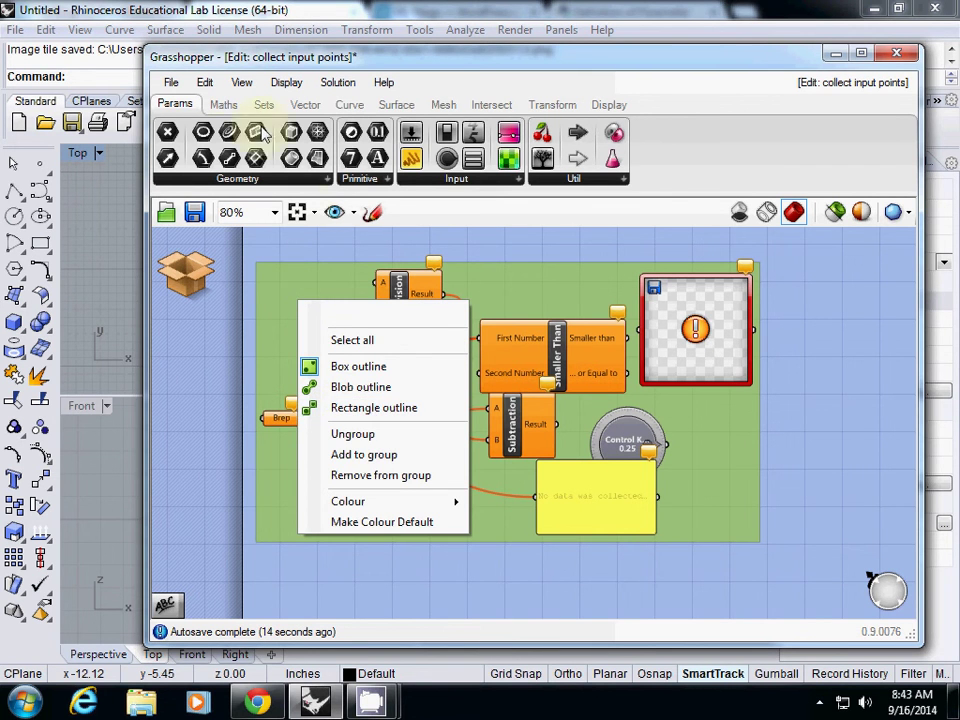
pyautogui.click(205, 83)
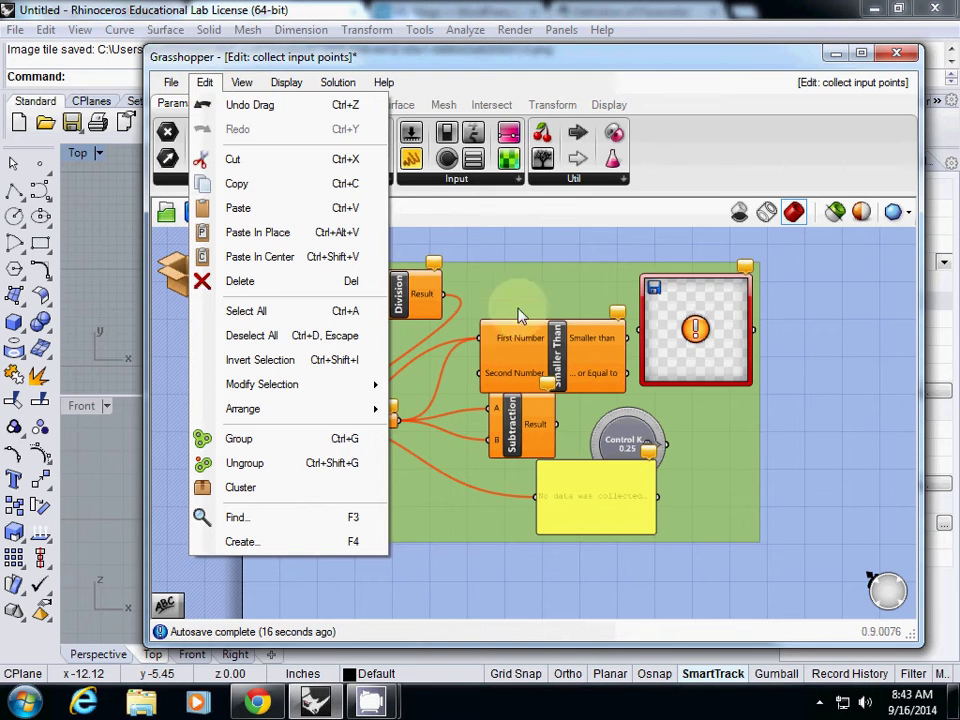
pyautogui.click(715, 447)
pyautogui.rightClick(715, 450)
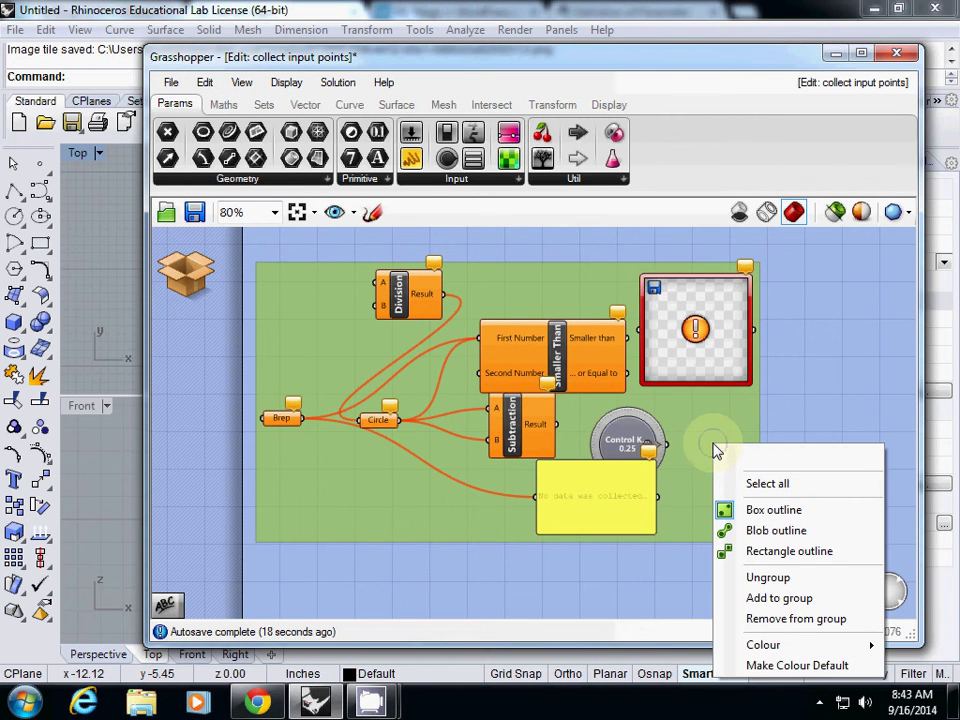
pyautogui.click(773, 347)
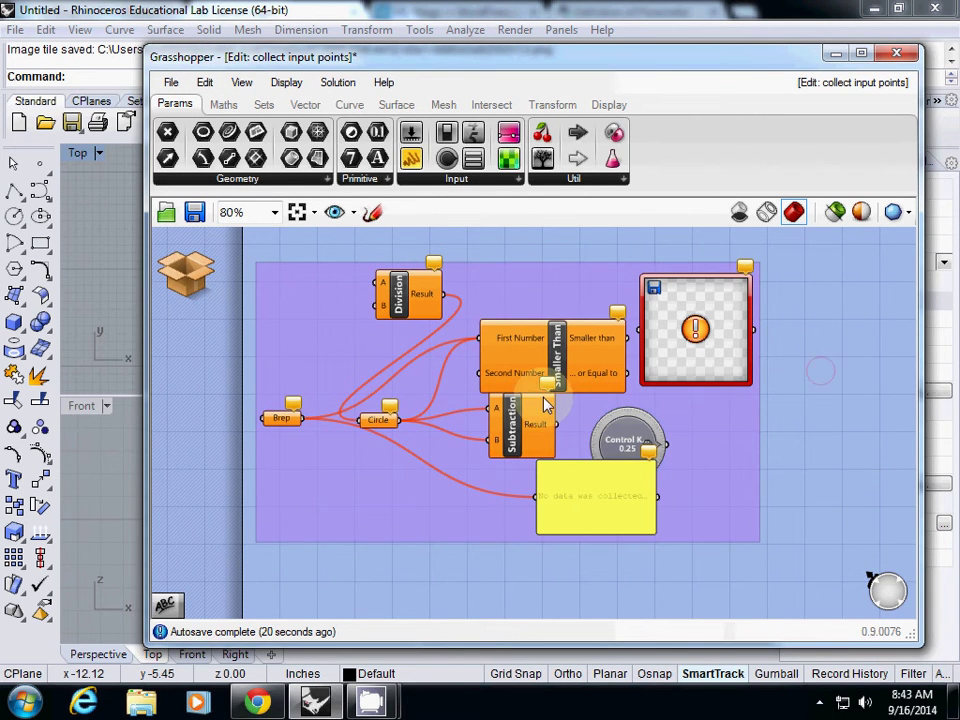
pyautogui.moveTo(398, 420); pyautogui.dragTo(684, 416)
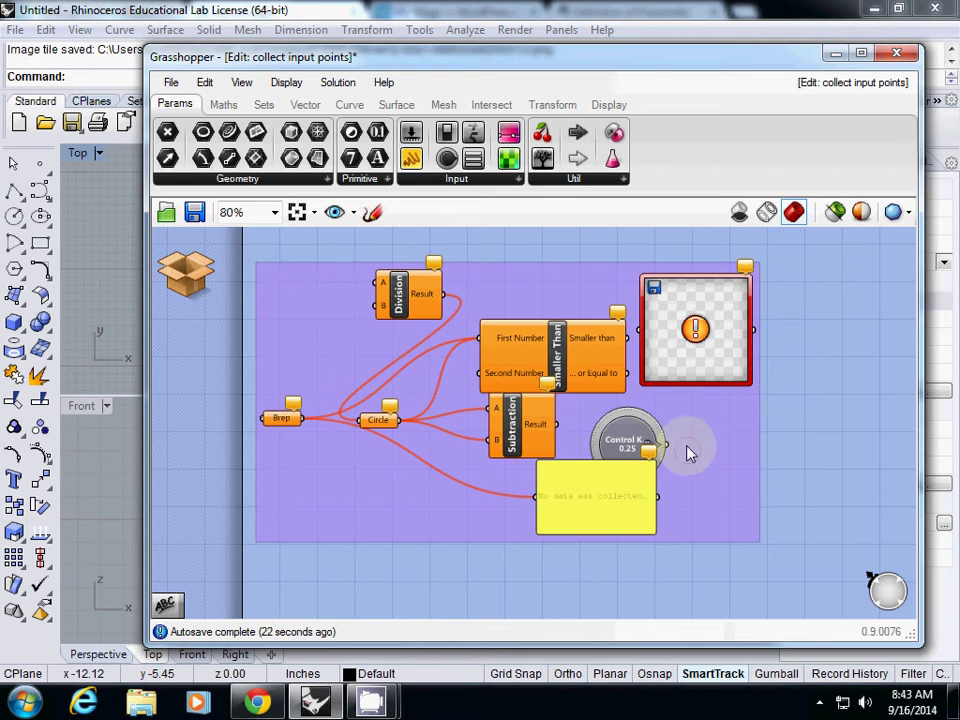
pyautogui.moveTo(615, 483); pyautogui.dragTo(831, 414)
pyautogui.moveTo(693, 492); pyautogui.dragTo(661, 502, button='right')
# Select the purple group enclosing the components and delete it.
pyautogui.click(643, 501)
pyautogui.click(744, 456)
pyautogui.rightClick(752, 450)
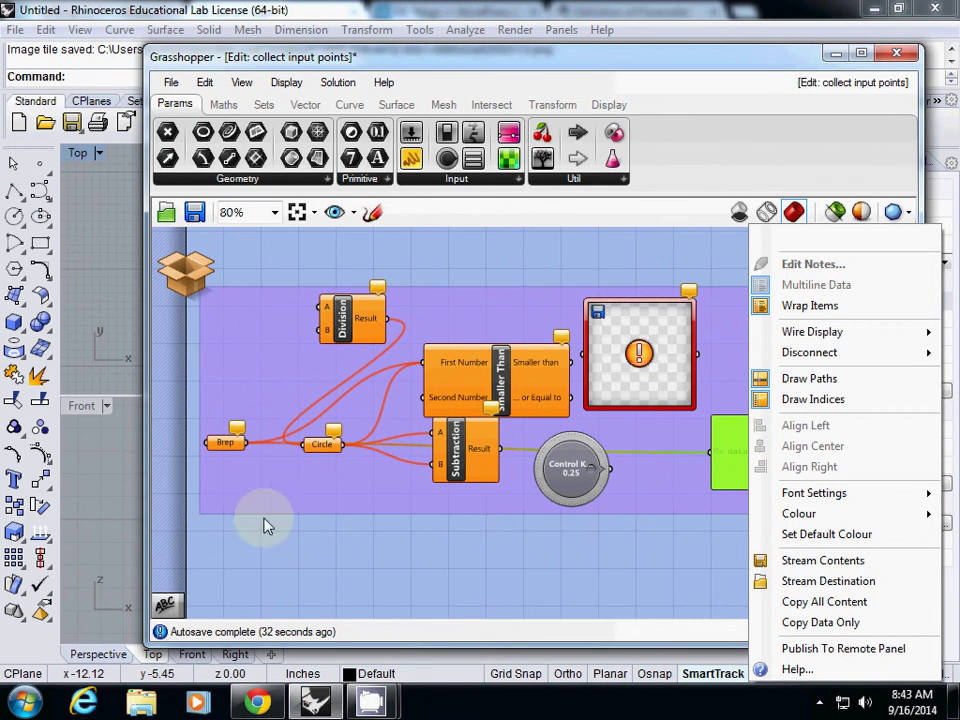
pyautogui.click(252, 472)
pyautogui.press('Delete')
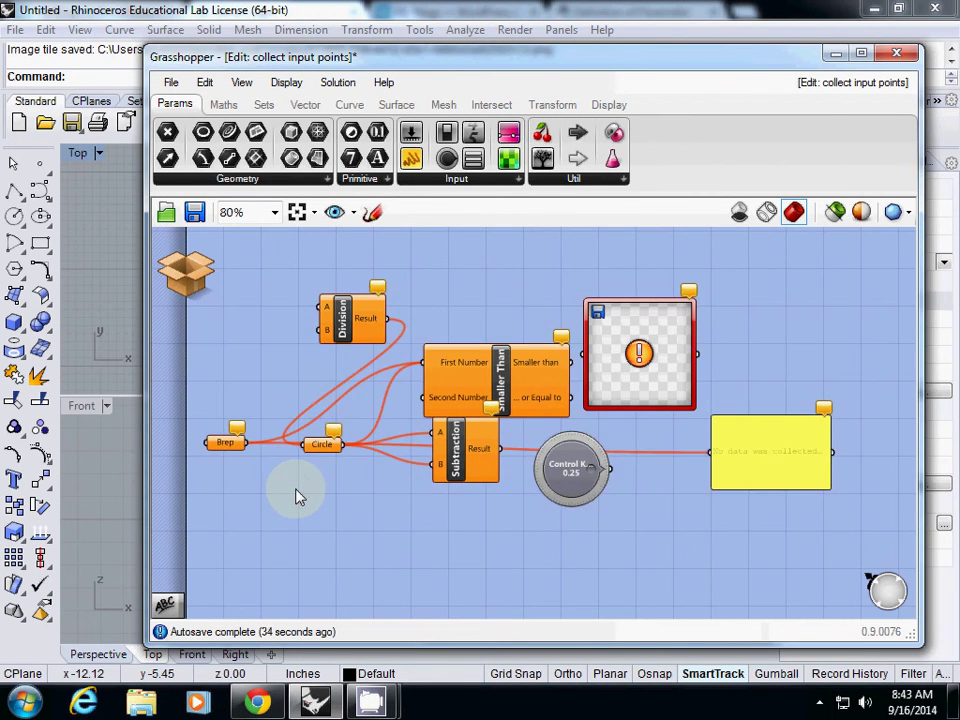
# Inspect the Brep parameter's and canvas's context menus without changing anything.
pyautogui.click(222, 444)
pyautogui.rightClick(222, 446)
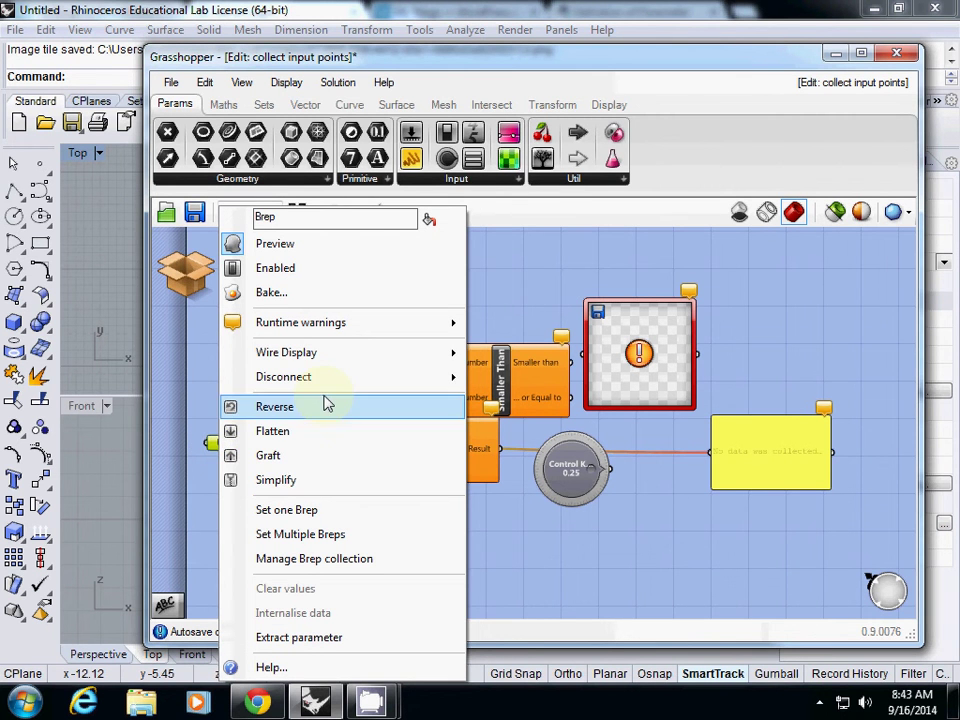
pyautogui.moveTo(350, 360)
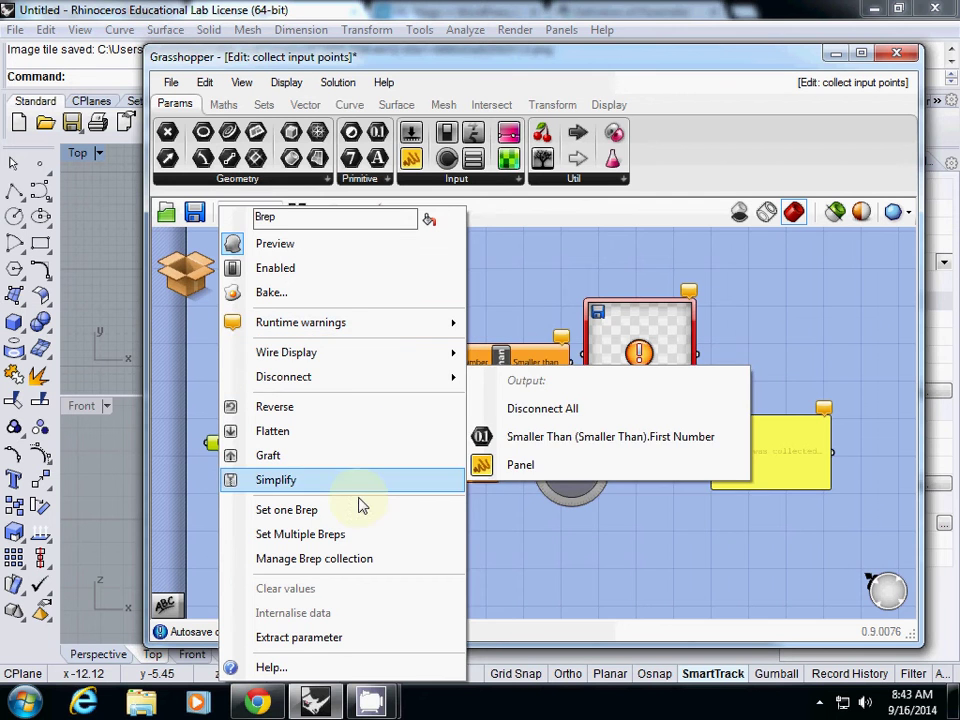
pyautogui.click(217, 543)
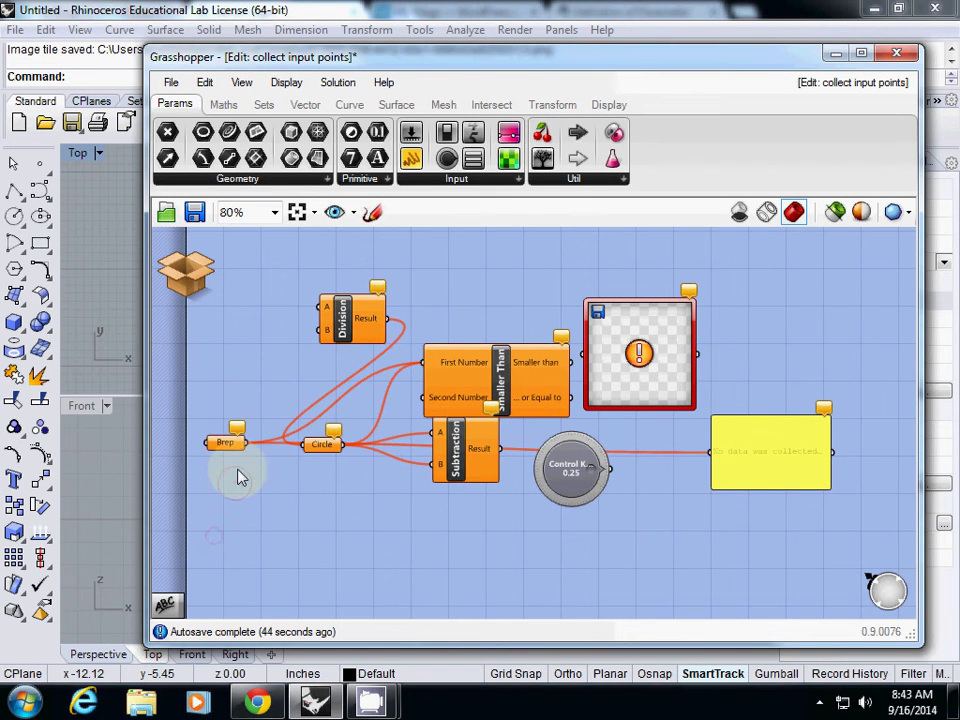
pyautogui.rightClick(305, 517)
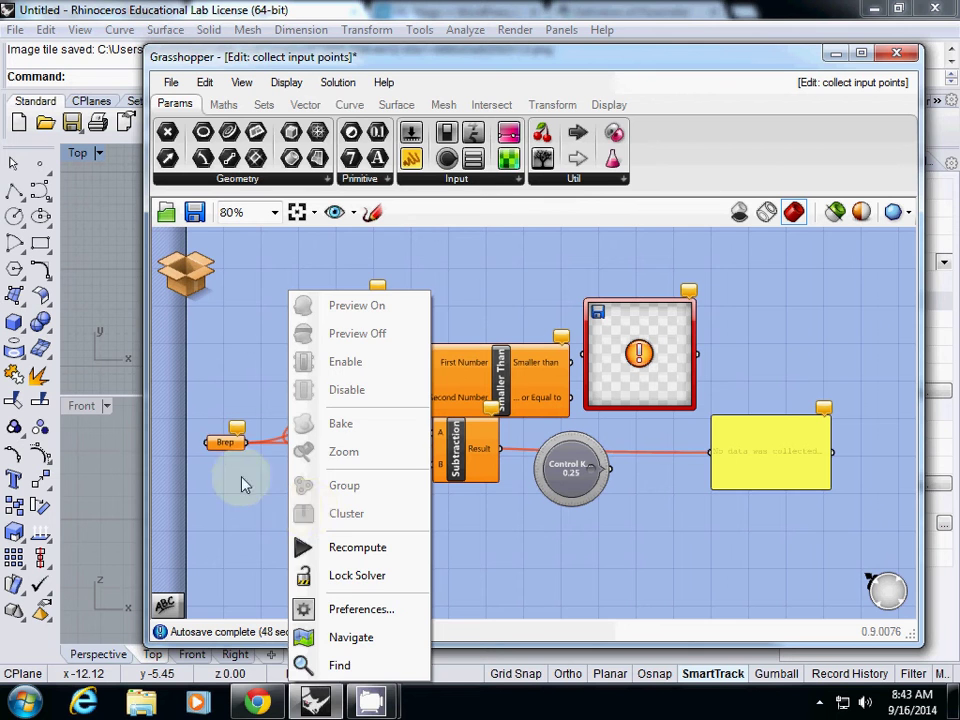
pyautogui.click(218, 441)
pyautogui.click(204, 82)
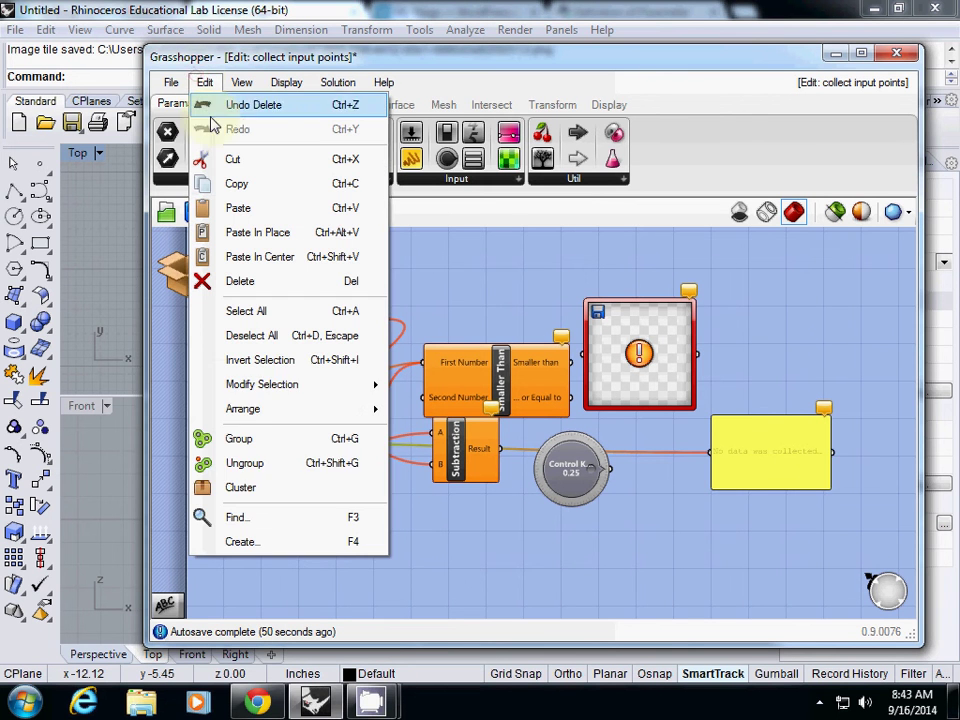
# Search the canvas for 'input' and cancel without adding anything, then move the Brep parameter higher.
pyautogui.click(272, 520)
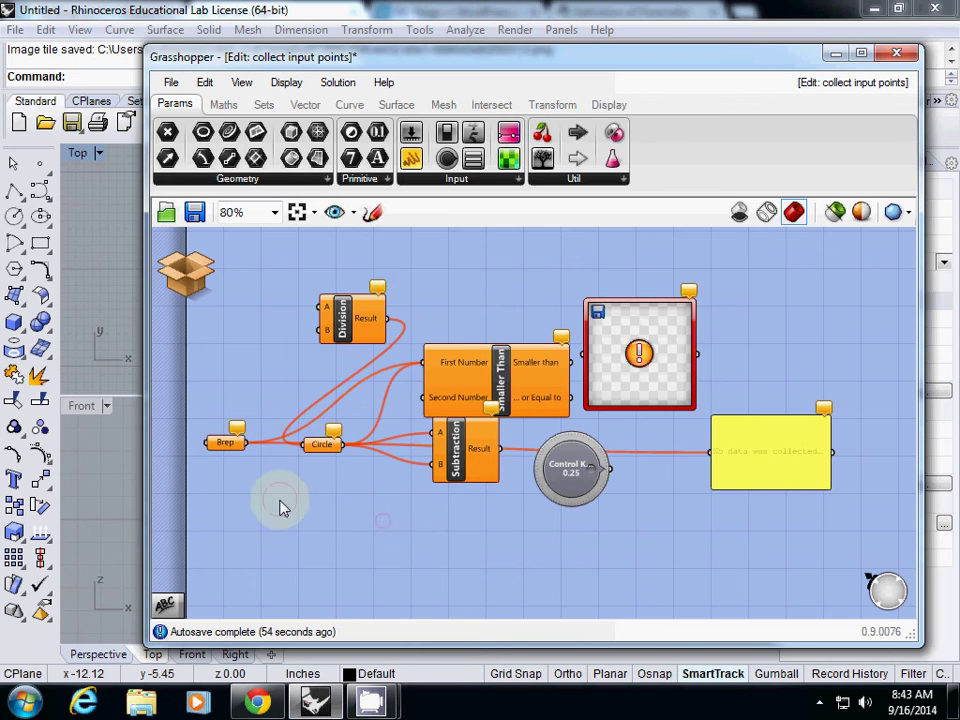
pyautogui.rightClick(300, 514)
pyautogui.click(291, 519)
pyautogui.click(335, 524)
pyautogui.doubleClick(335, 526)
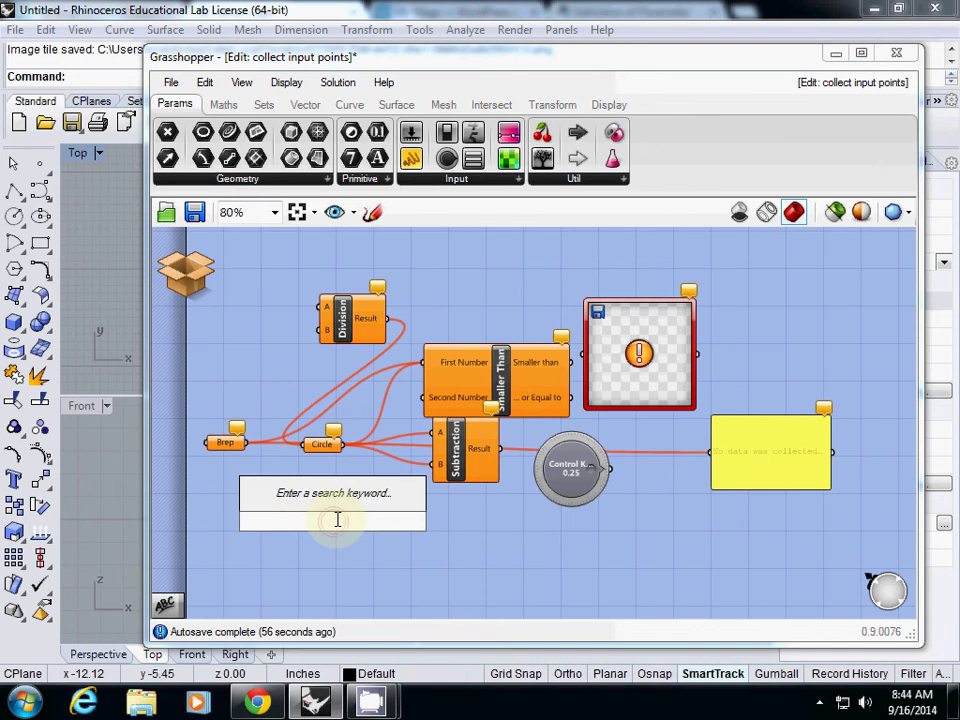
pyautogui.write('input')
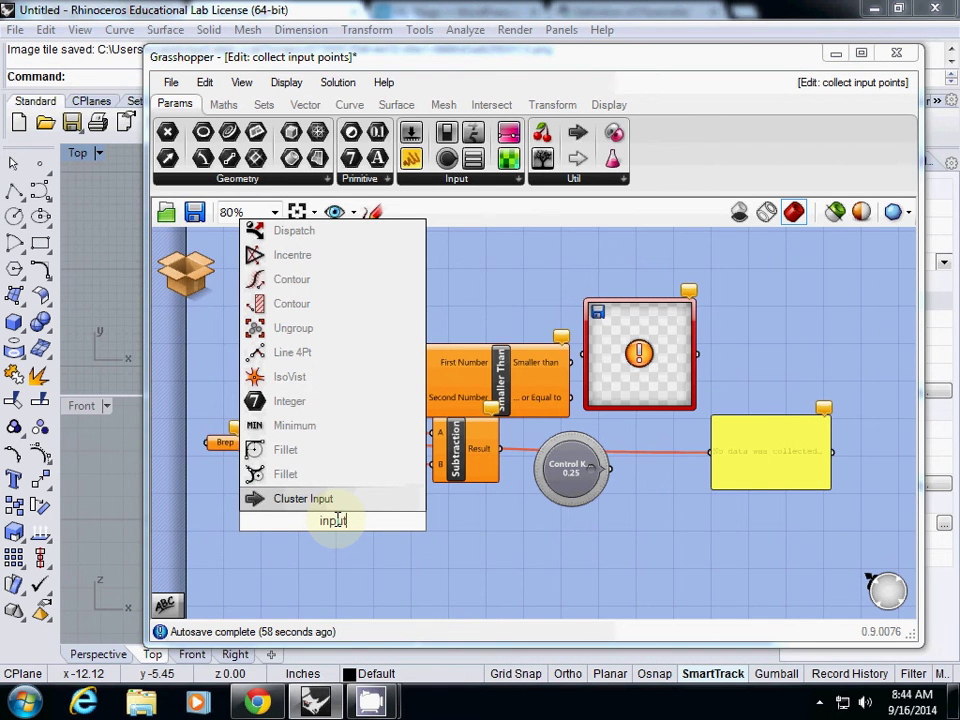
pyautogui.click(296, 564)
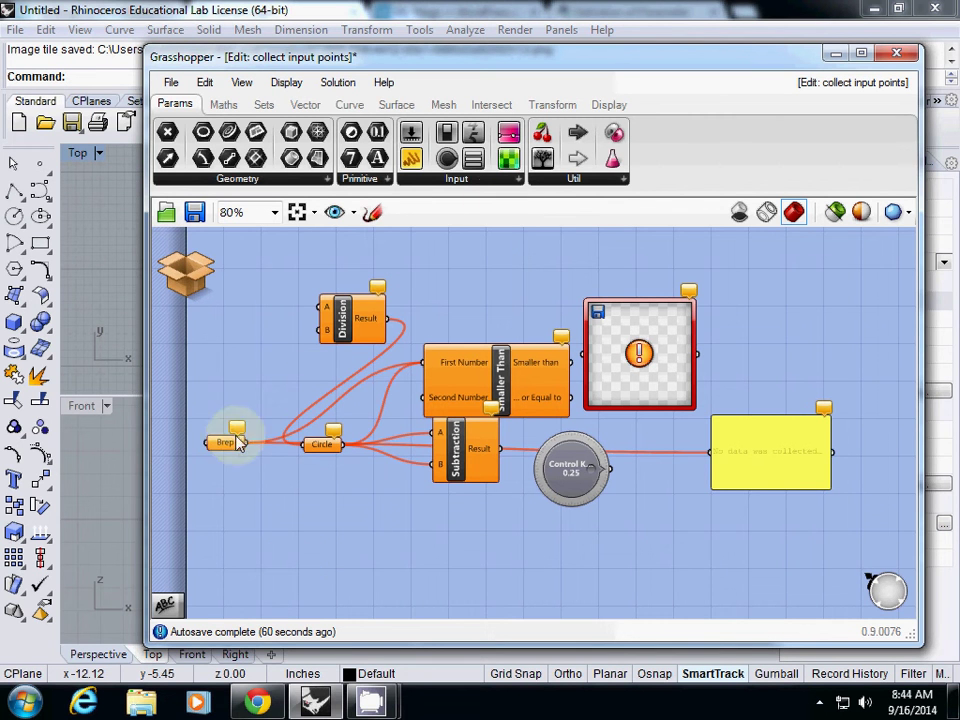
pyautogui.moveTo(228, 448); pyautogui.dragTo(236, 390)
# Browse the Brep menu's Disconnect, Wire Display and Runtime warnings entries, then show the cluster's save/close choices.
pyautogui.rightClick(236, 390)
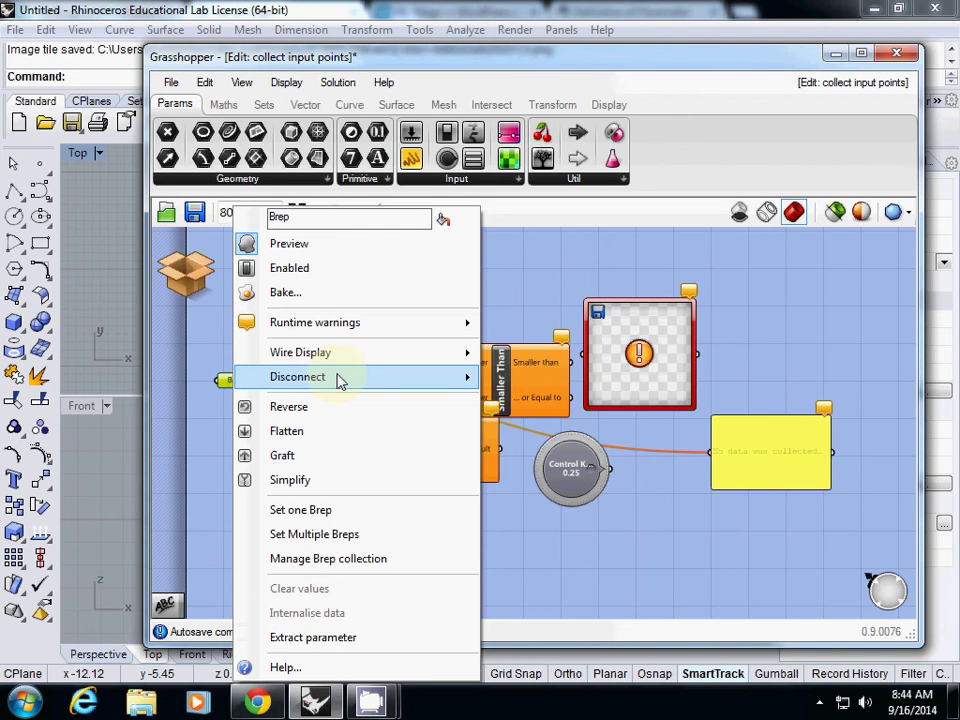
pyautogui.moveTo(338, 380)
pyautogui.moveTo(352, 358)
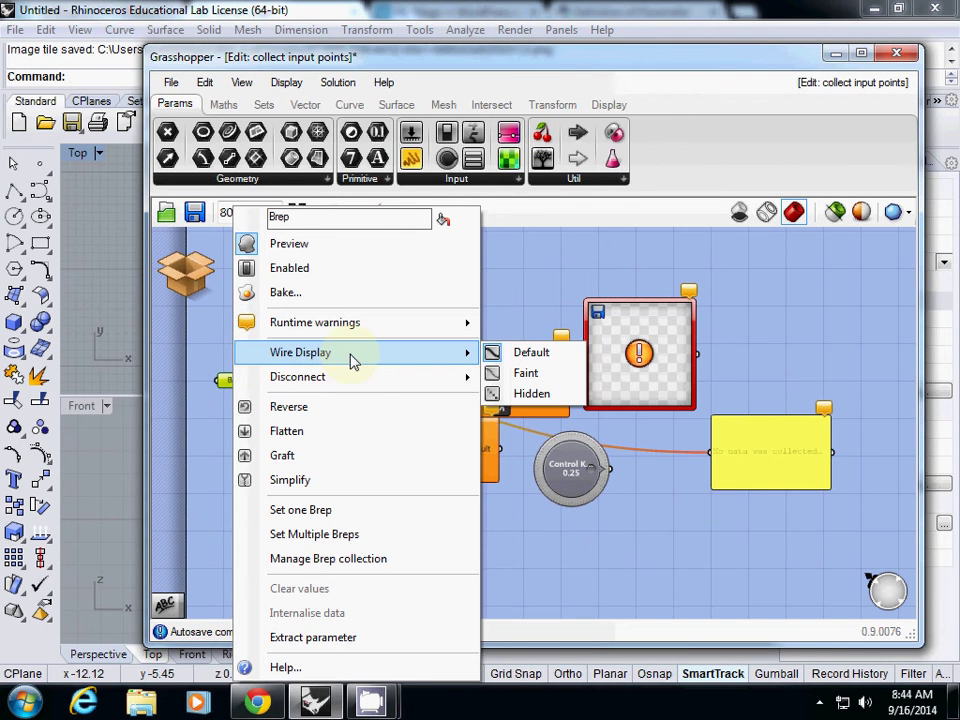
pyautogui.moveTo(355, 330)
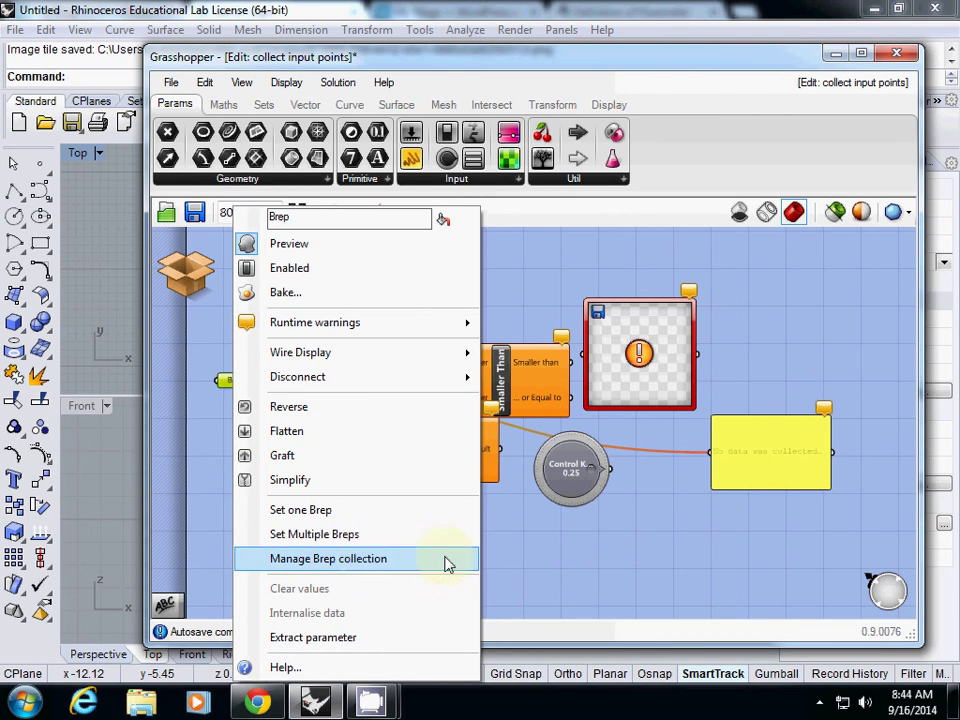
pyautogui.press('Escape')
pyautogui.rightClick(236, 382)
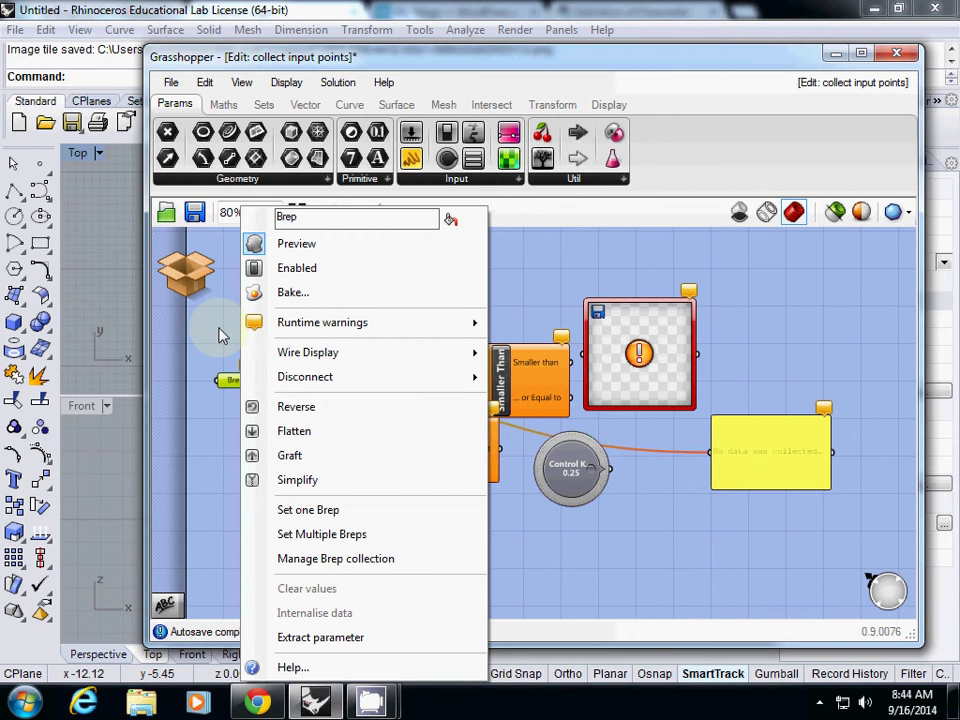
pyautogui.click(222, 336)
pyautogui.click(185, 272)
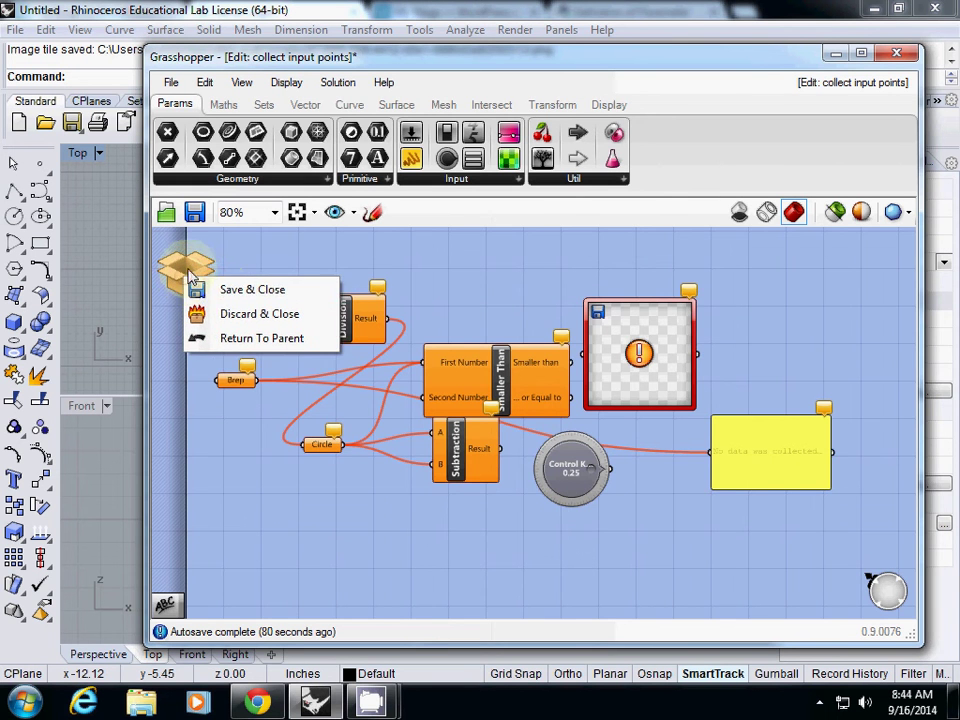
# Save & Close the cluster, reopen it via Edit Cluster..., and zoom out around the Brep parameter.
pyautogui.click(216, 284)
pyautogui.rightClick(338, 350)
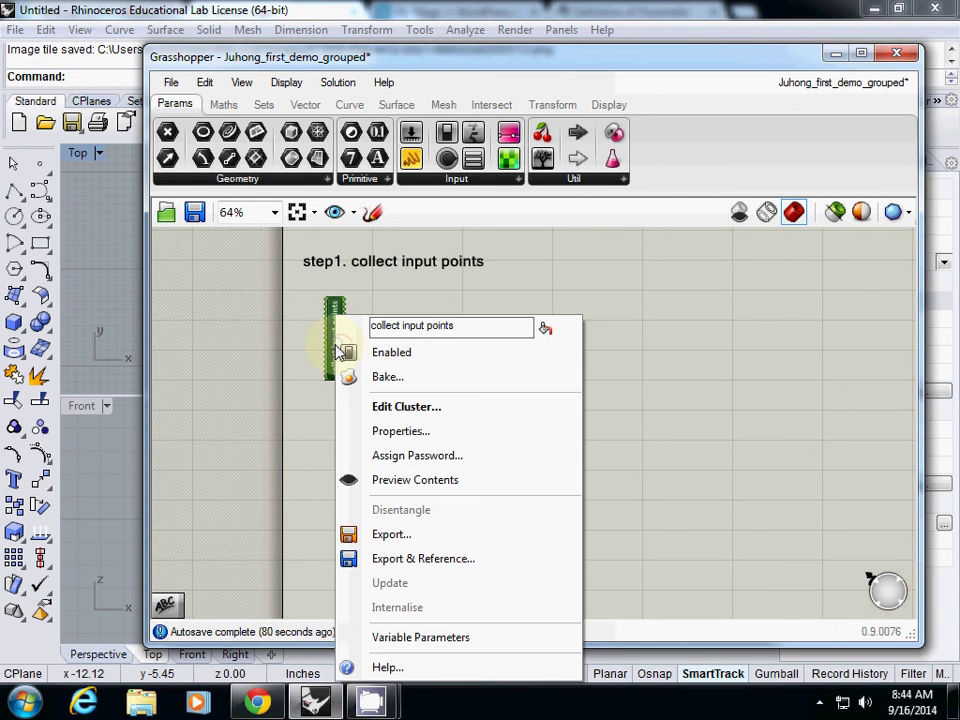
pyautogui.click(400, 410)
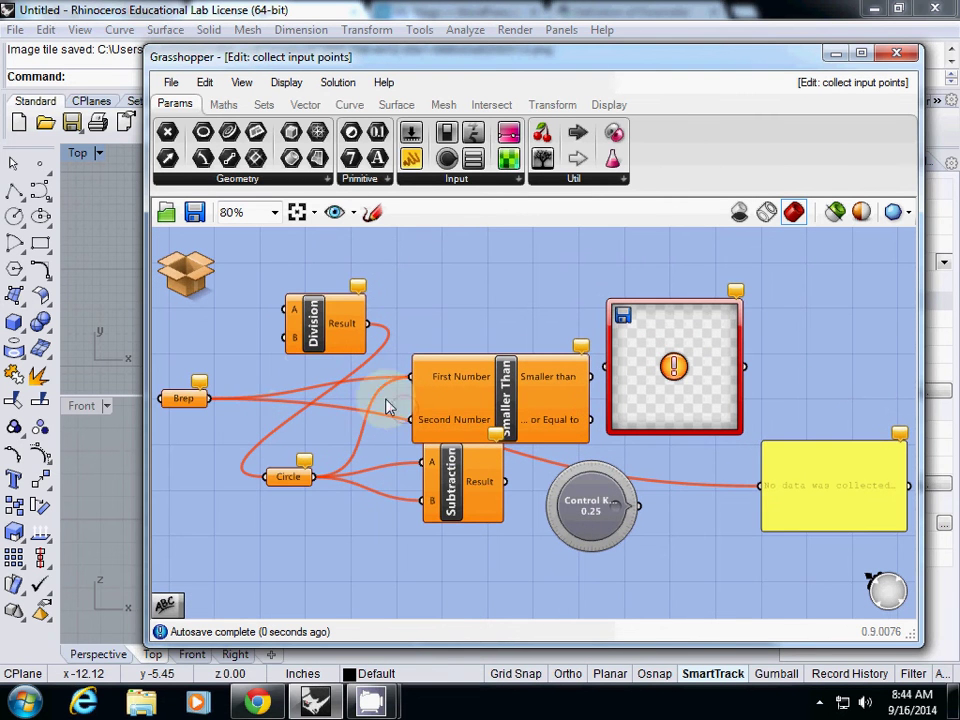
pyautogui.rightClick(185, 399)
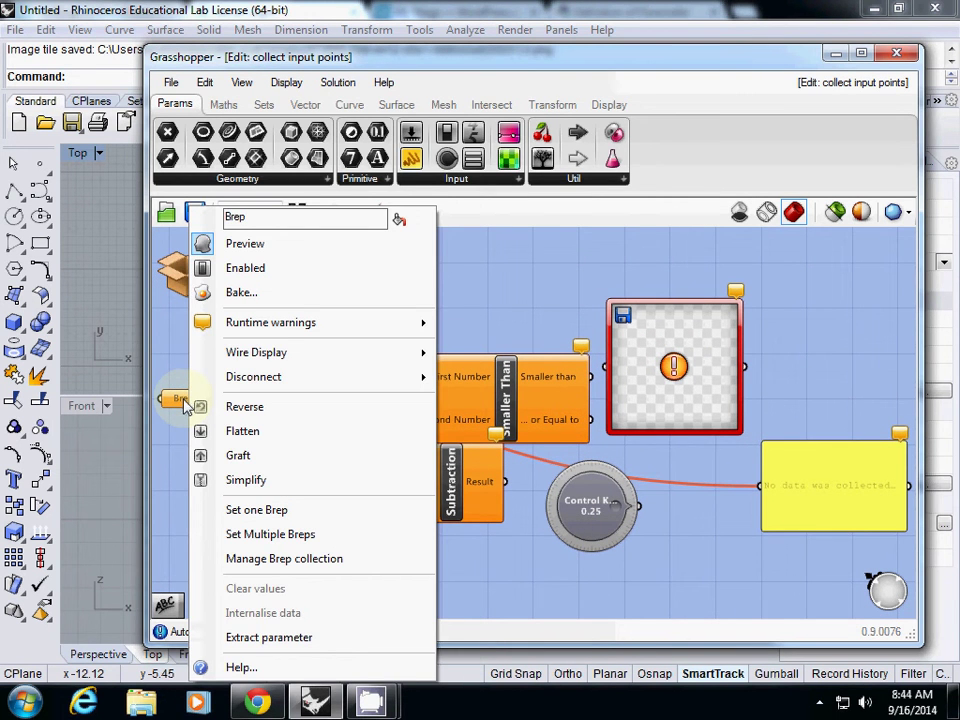
pyautogui.moveTo(300, 385)
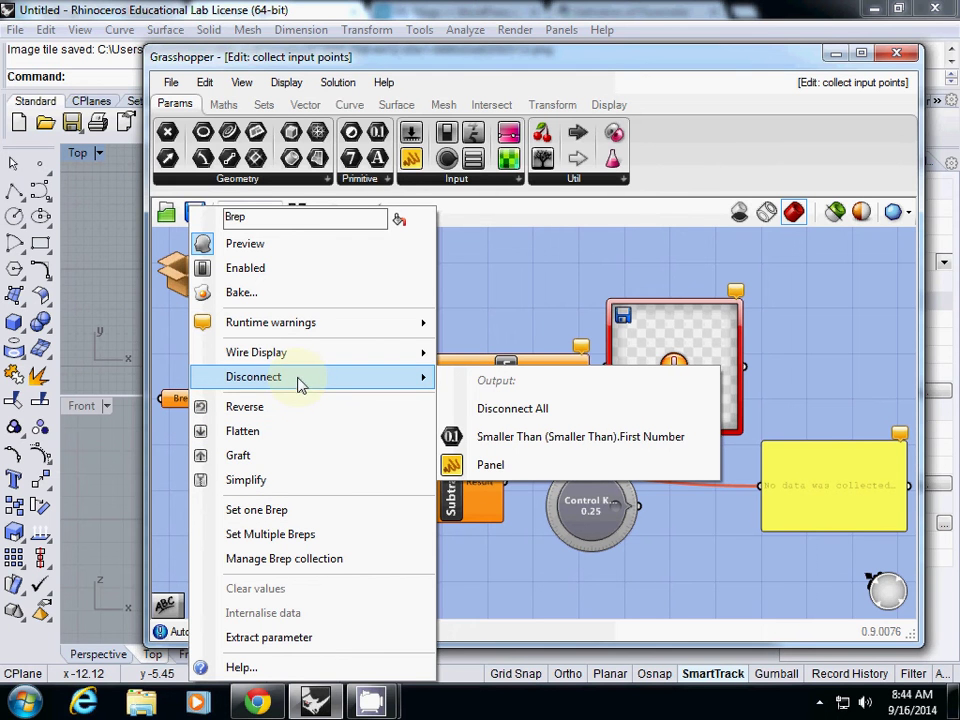
pyautogui.moveTo(308, 357)
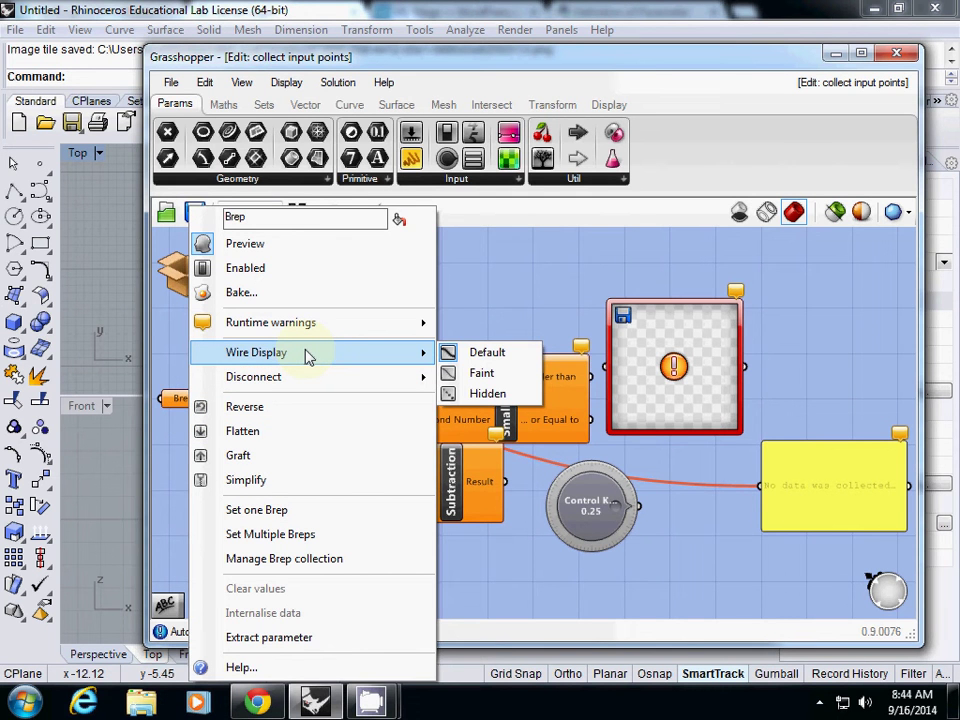
pyautogui.scroll(-5, 508, 279)
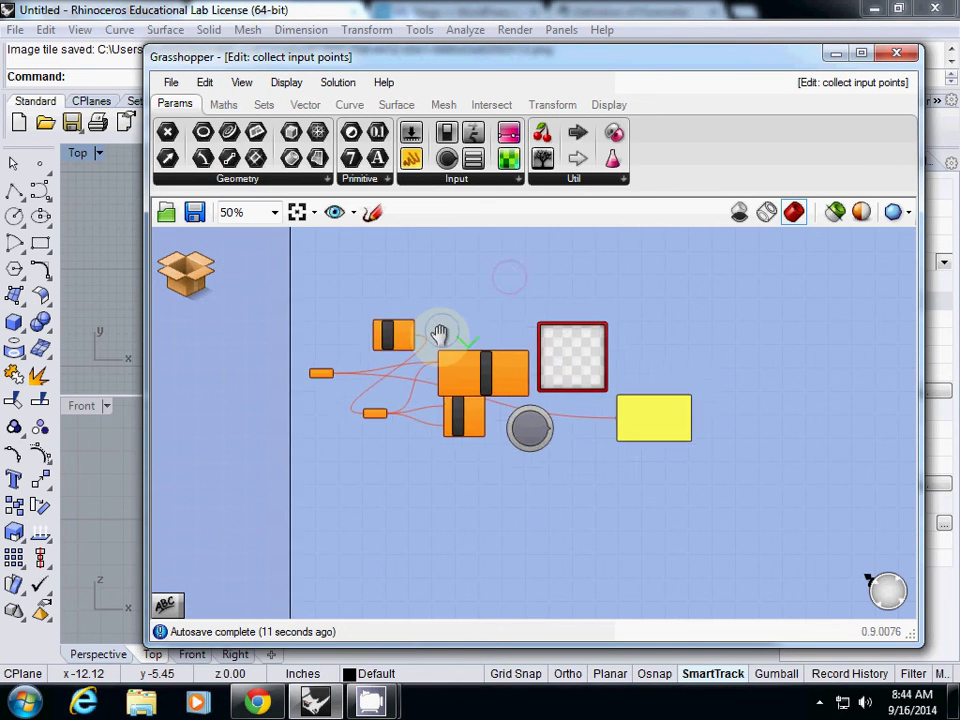
# Select all seven components, Save & Close the cluster to the main definition, and deselect it.
pyautogui.moveTo(259, 291); pyautogui.dragTo(405, 306)
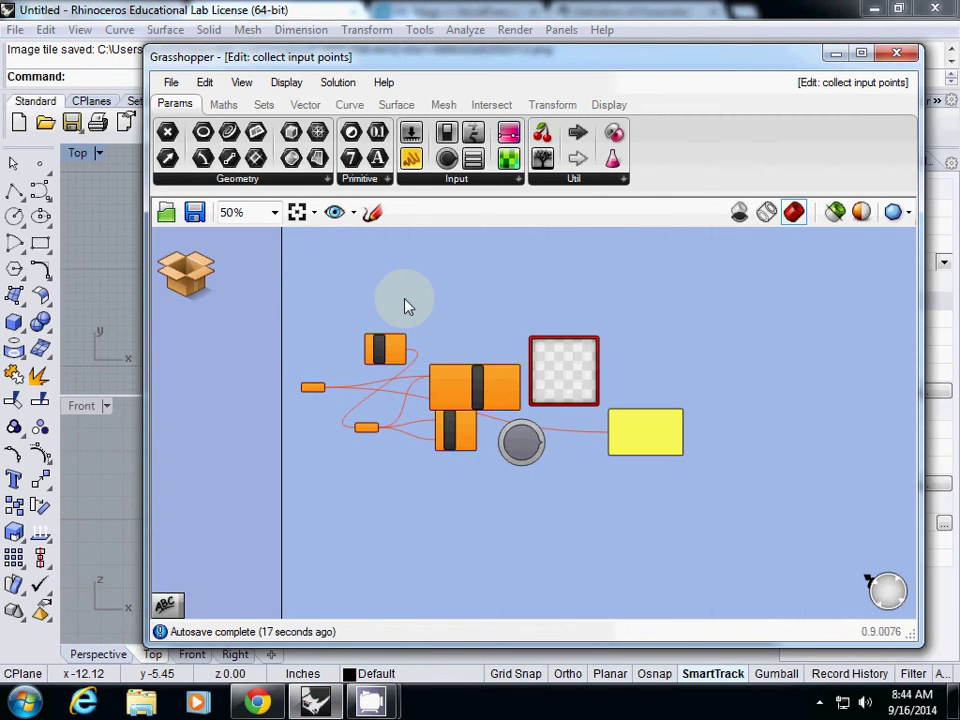
pyautogui.moveTo(253, 281); pyautogui.dragTo(690, 517)
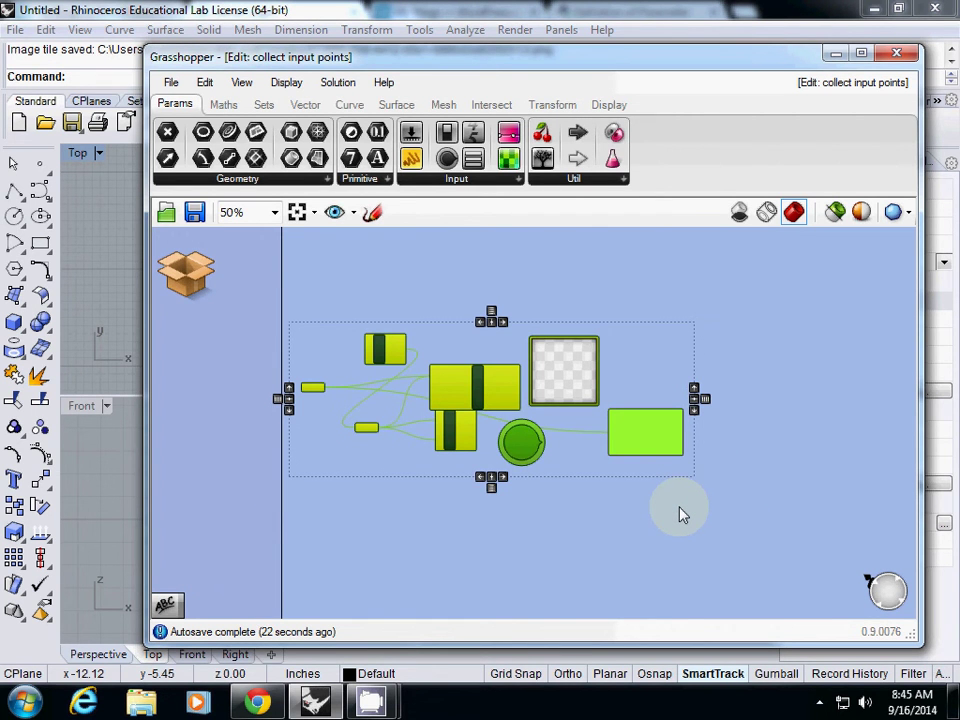
pyautogui.click(190, 274)
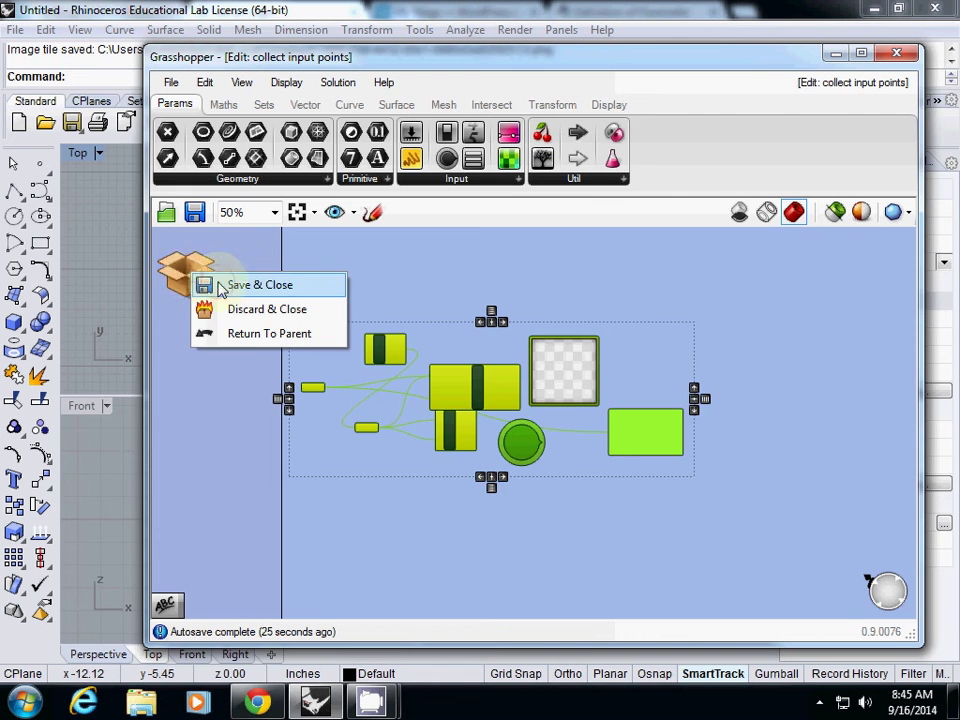
pyautogui.click(221, 283)
pyautogui.click(396, 459)
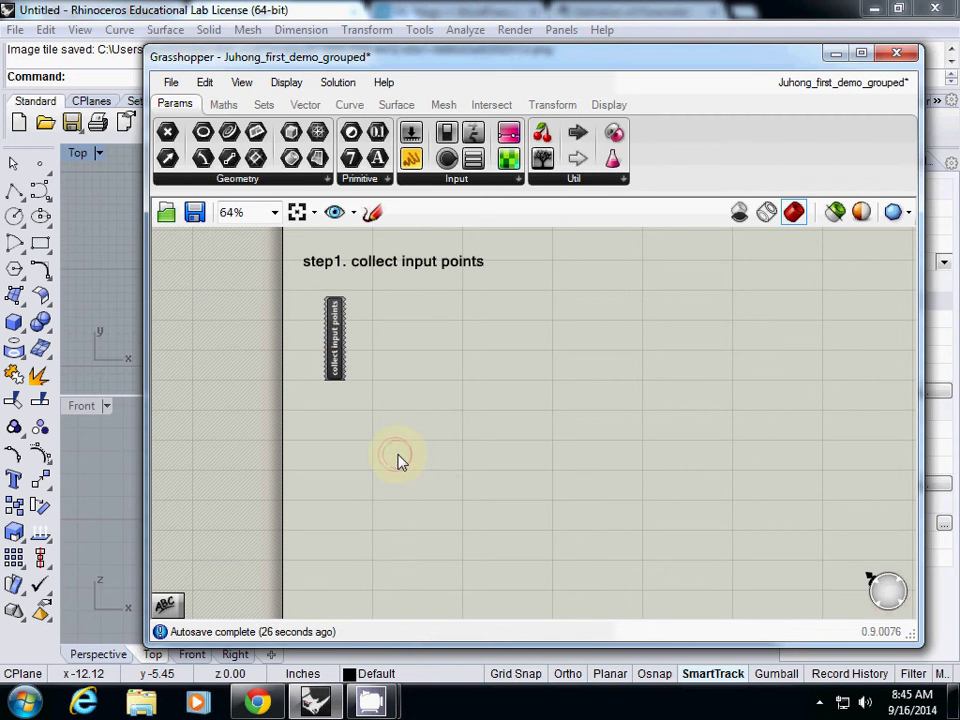
# Undo the cluster and move the loose components below the collect input points group.
pyautogui.hotkey('ctrl', 'z')
pyautogui.moveTo(537, 397); pyautogui.dragTo(551, 484)
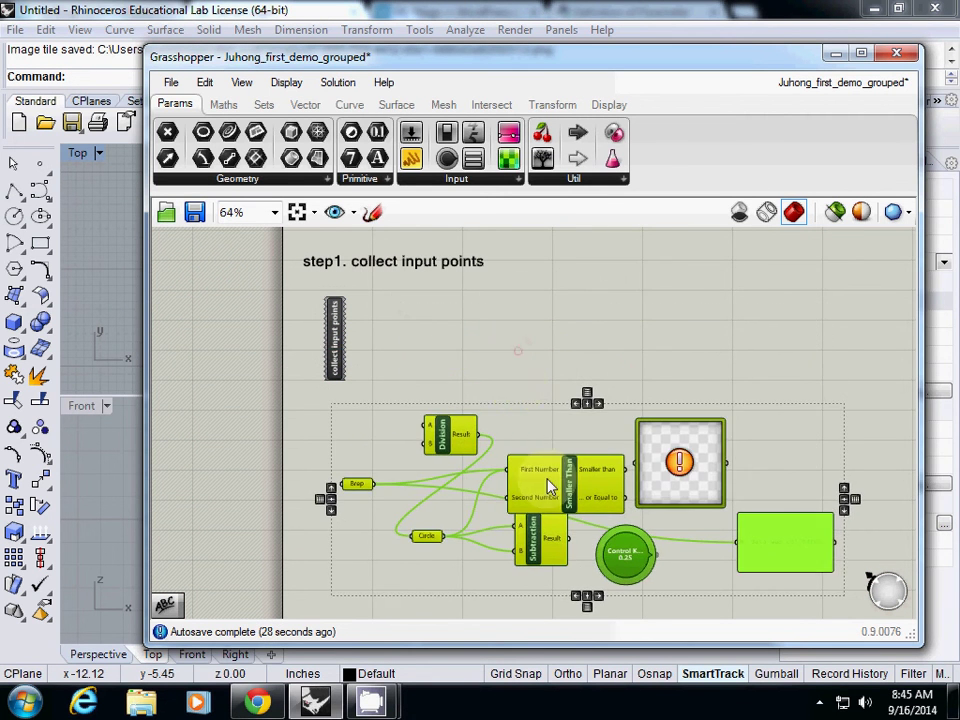
pyautogui.scroll(-1, 497, 340)
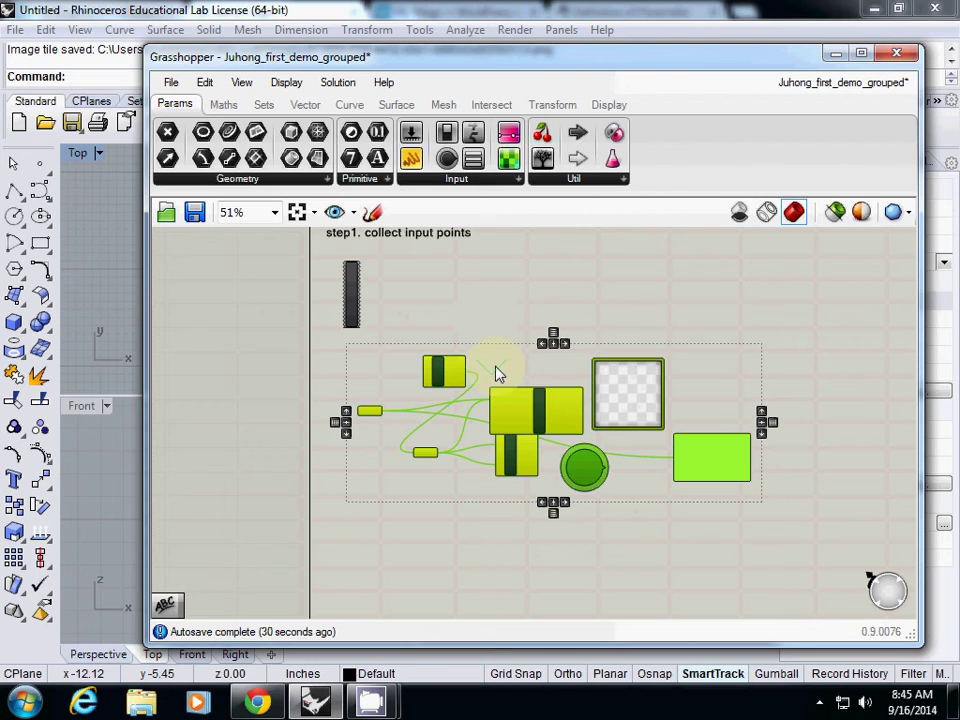
pyautogui.moveTo(553, 420); pyautogui.dragTo(555, 438)
pyautogui.click(529, 346)
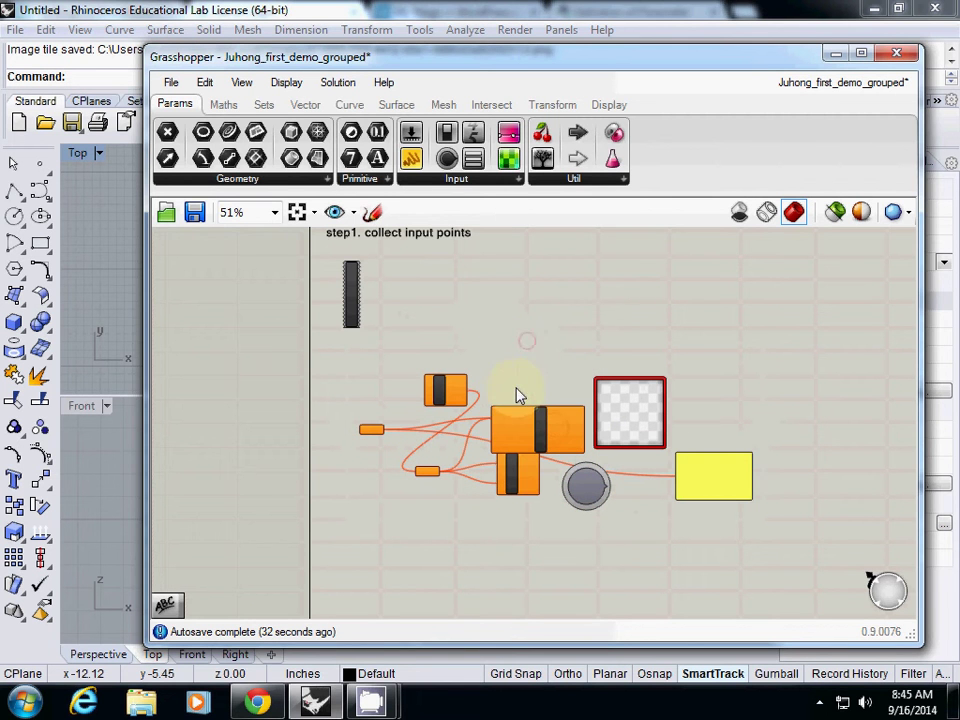
# Shift the Brep parameter left, move the yellow panel up-right, and box-select the middle components.
pyautogui.click(373, 436)
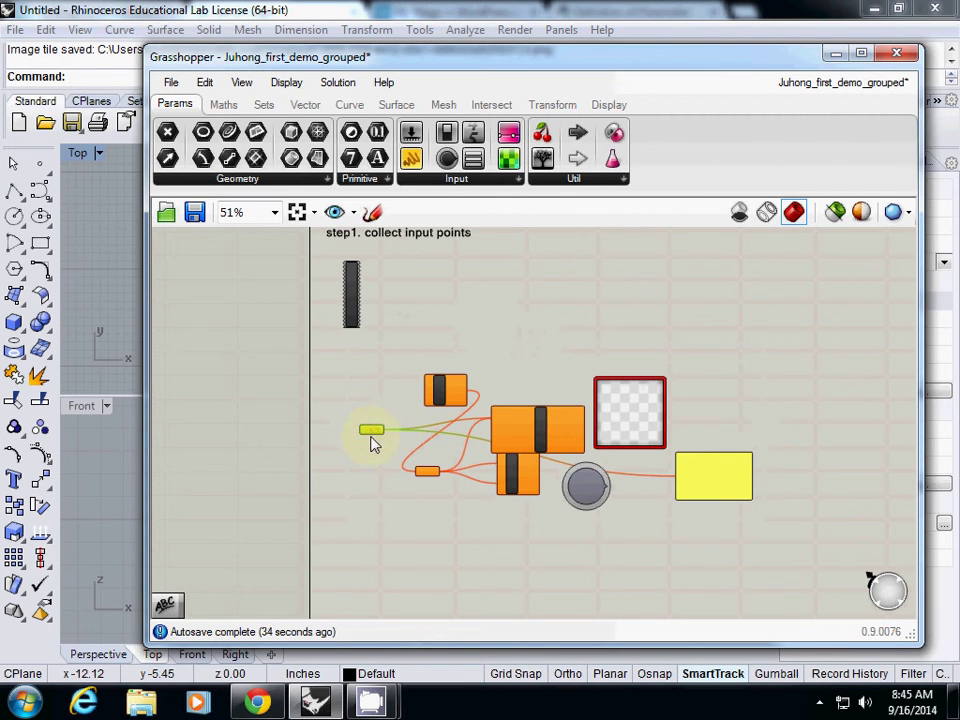
pyautogui.moveTo(376, 436); pyautogui.dragTo(339, 433)
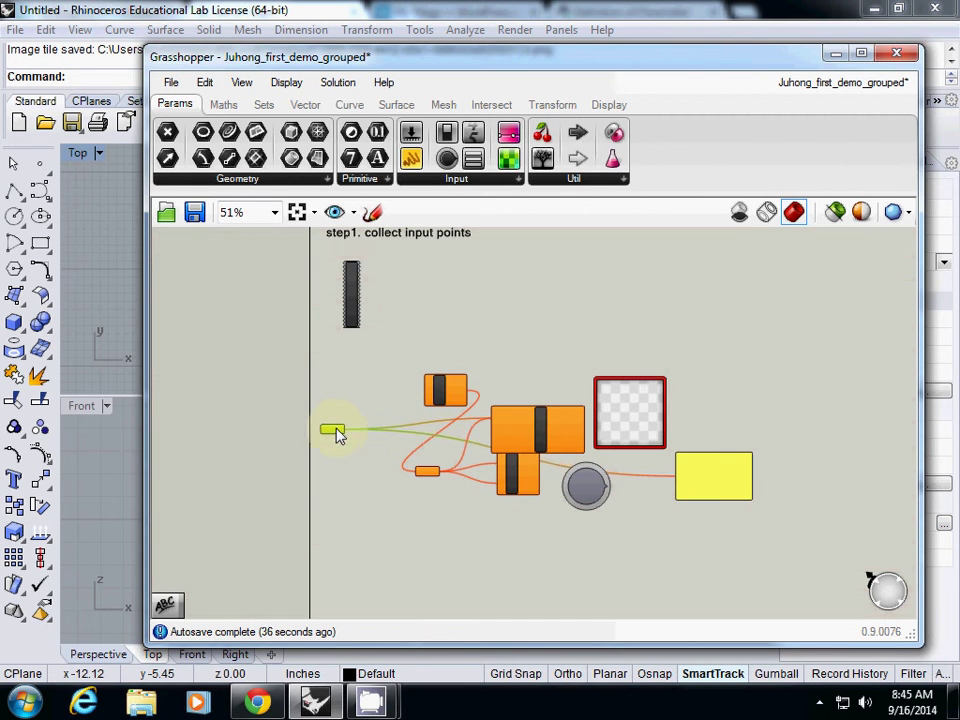
pyautogui.click(603, 488)
pyautogui.moveTo(688, 484); pyautogui.dragTo(765, 437)
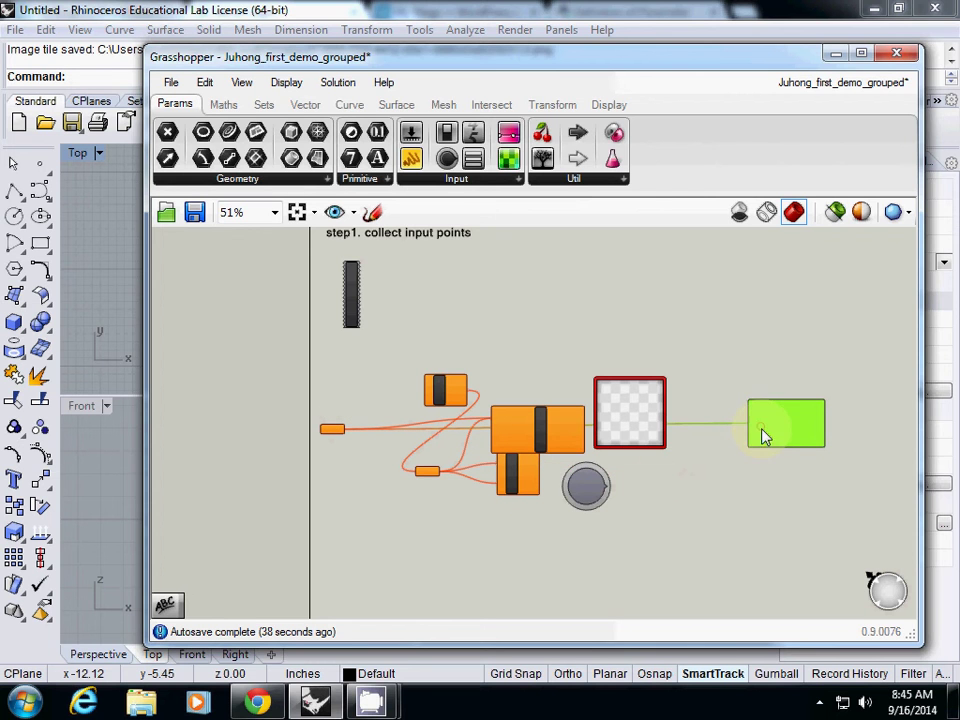
pyautogui.moveTo(386, 337); pyautogui.dragTo(704, 556)
# Cluster the selected components, shift the cluster, then undo it back into loose components.
pyautogui.click(204, 84)
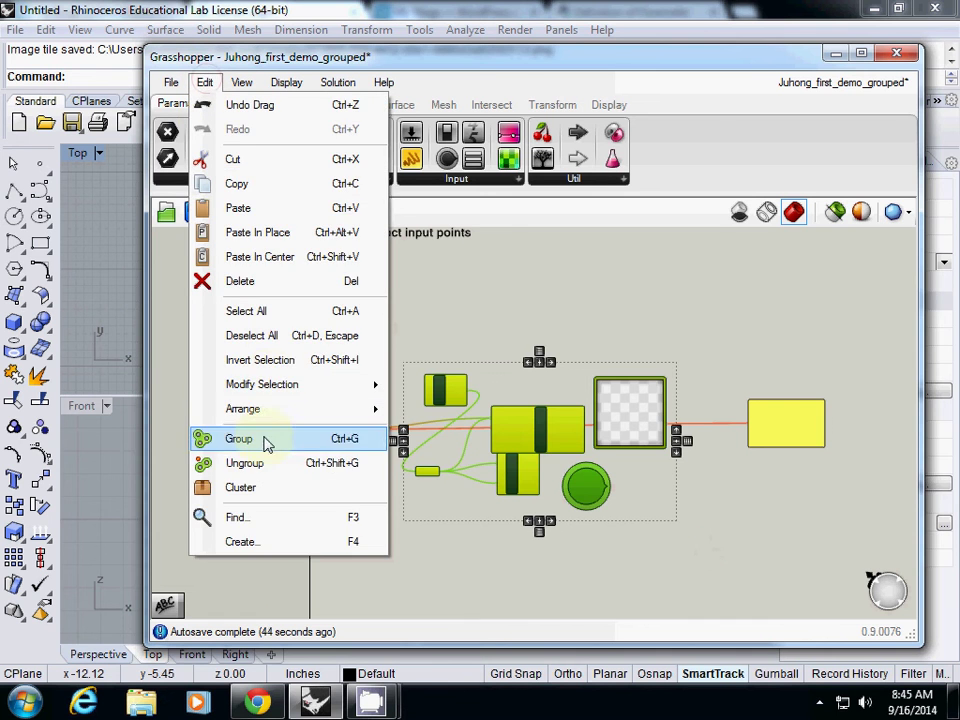
pyautogui.click(240, 489)
pyautogui.moveTo(535, 440); pyautogui.dragTo(406, 459)
pyautogui.scroll(5, 408, 452)
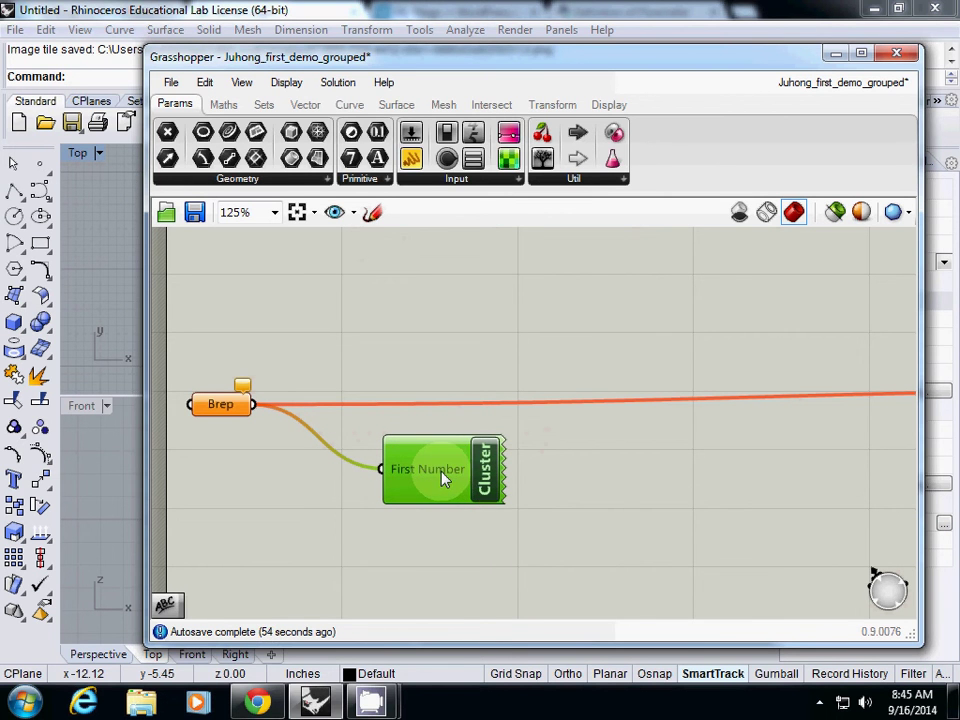
pyautogui.hotkey('ctrl', 'z')
pyautogui.hotkey('ctrl', 'z')
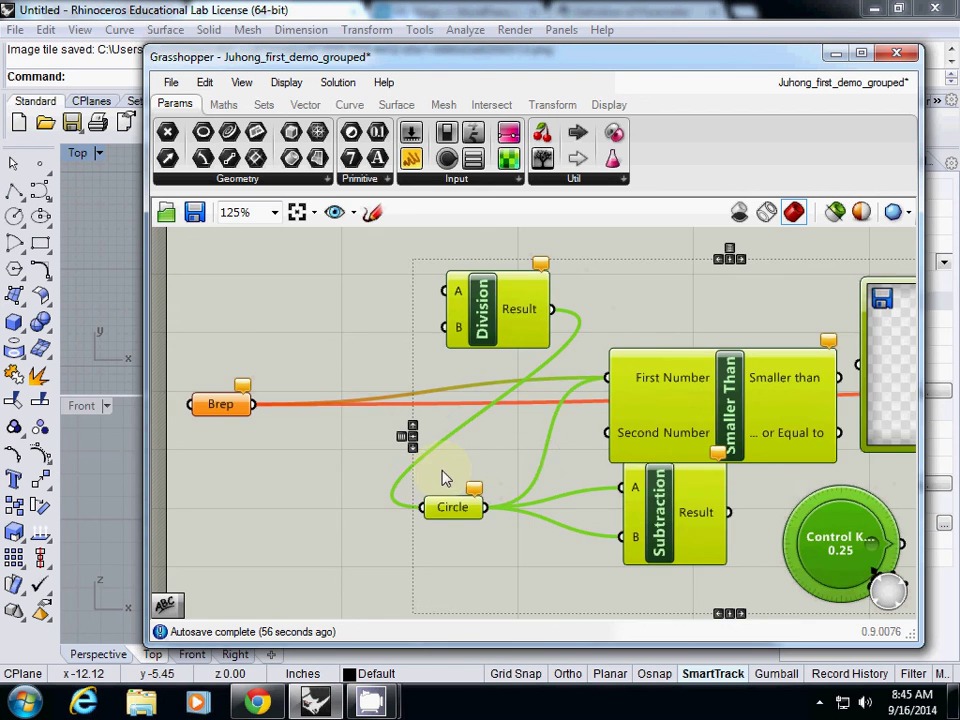
# Move the components down-left, delete the yellow output panel, and select the Brep parameter.
pyautogui.moveTo(445, 478); pyautogui.dragTo(437, 450, button='right')
pyautogui.scroll(-3, 437, 450)
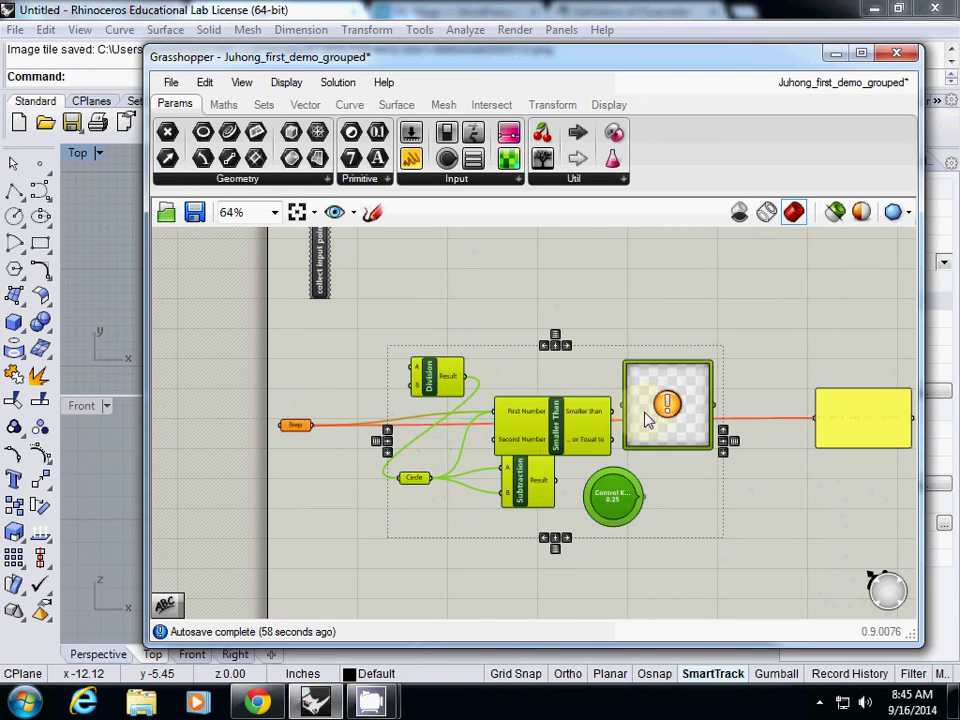
pyautogui.moveTo(647, 420); pyautogui.dragTo(631, 493)
pyautogui.click(826, 416)
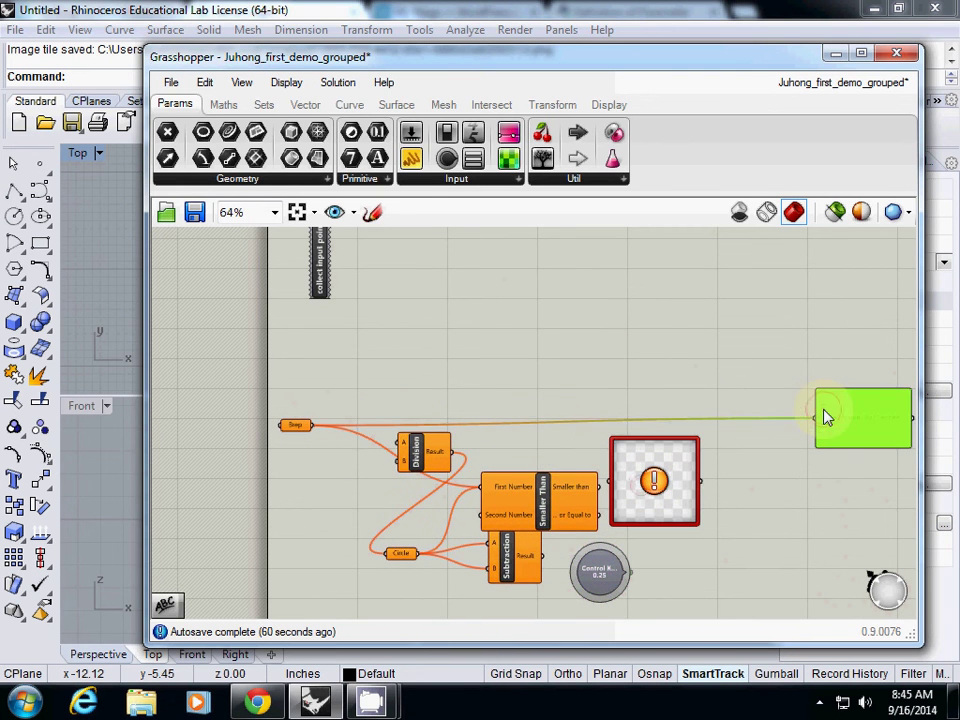
pyautogui.press('Delete')
pyautogui.moveTo(640, 419); pyautogui.dragTo(636, 373, button='right')
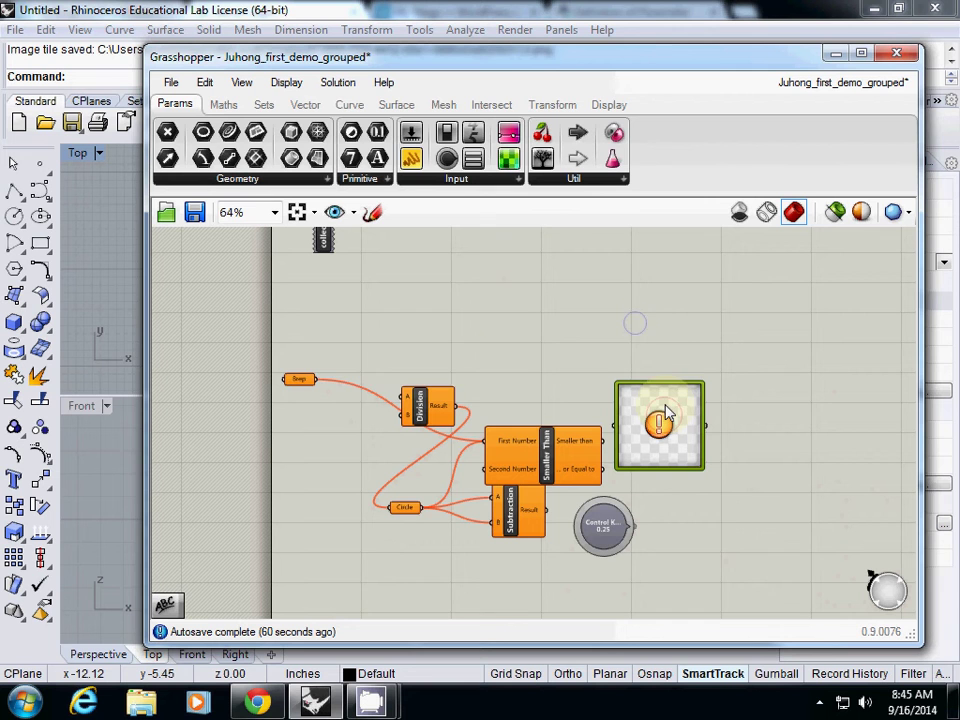
pyautogui.click(299, 379)
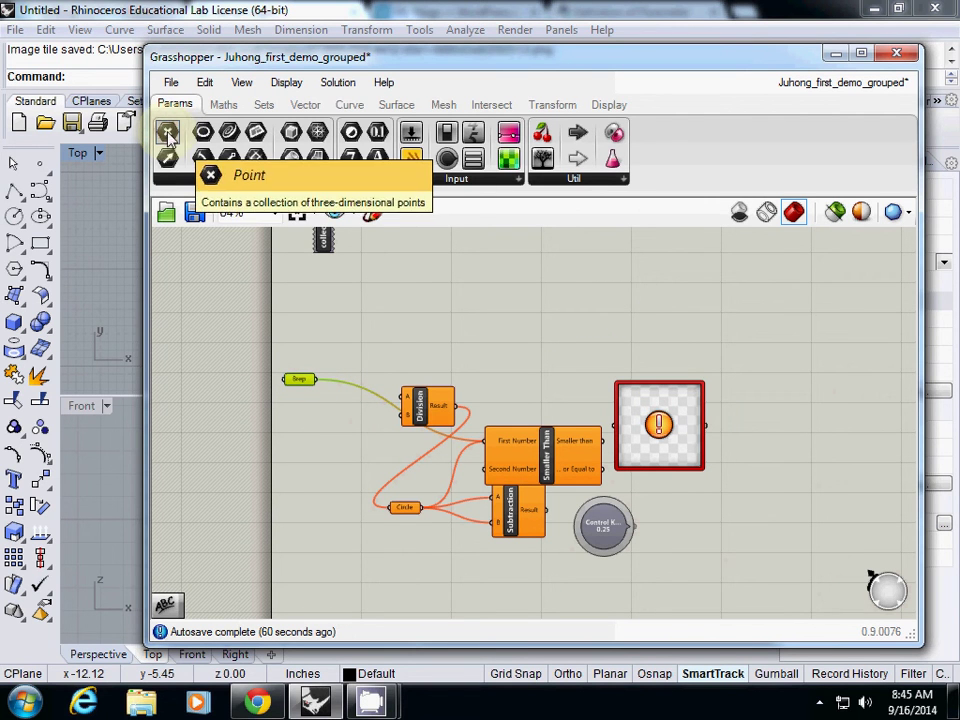
# Add a Point parameter right of the components and wire Smaller Than into it.
pyautogui.moveTo(167, 135); pyautogui.dragTo(790, 426)
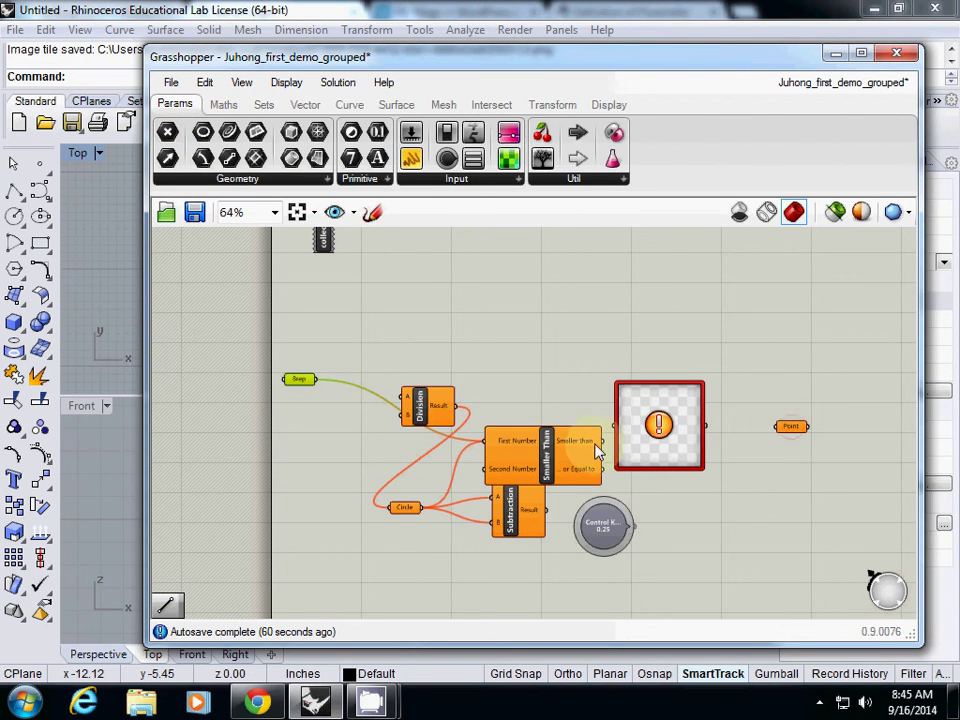
pyautogui.moveTo(597, 450); pyautogui.dragTo(828, 432)
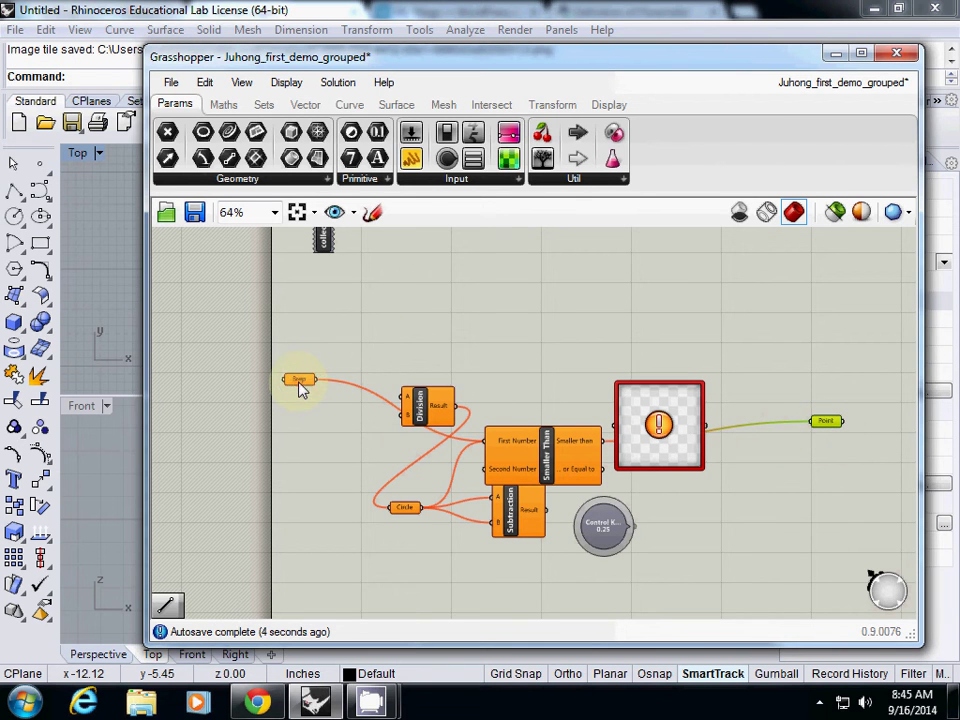
pyautogui.moveTo(299, 385); pyautogui.dragTo(288, 390)
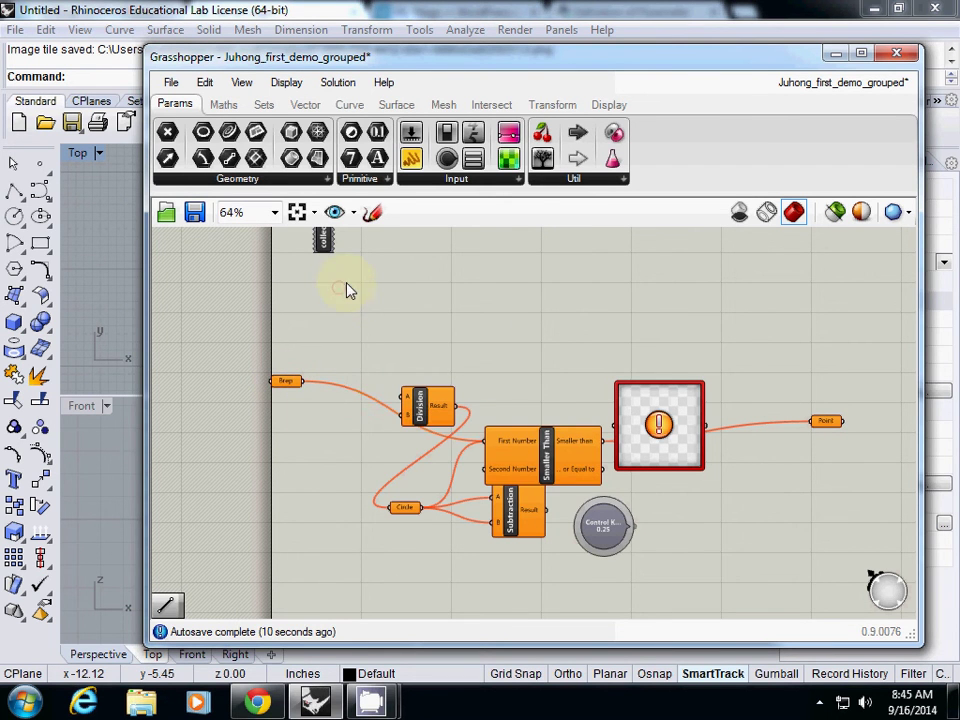
# Cluster the six middle components and line up Brep, cluster and Point in a row.
pyautogui.moveTo(345, 283); pyautogui.dragTo(757, 594)
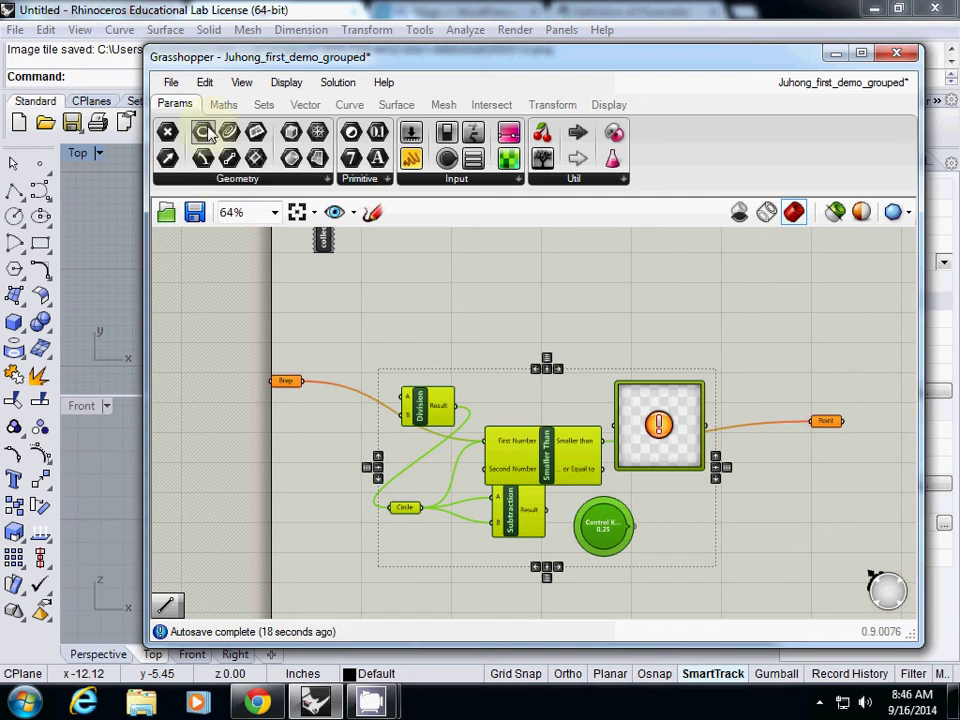
pyautogui.click(204, 82)
pyautogui.click(241, 487)
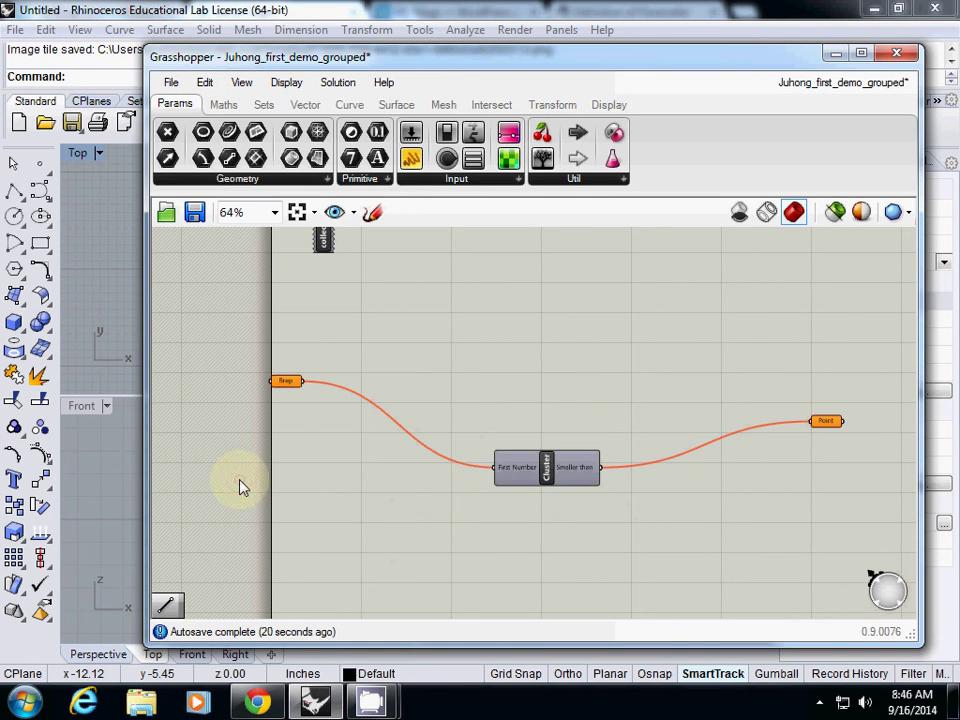
pyautogui.moveTo(549, 470); pyautogui.dragTo(455, 395)
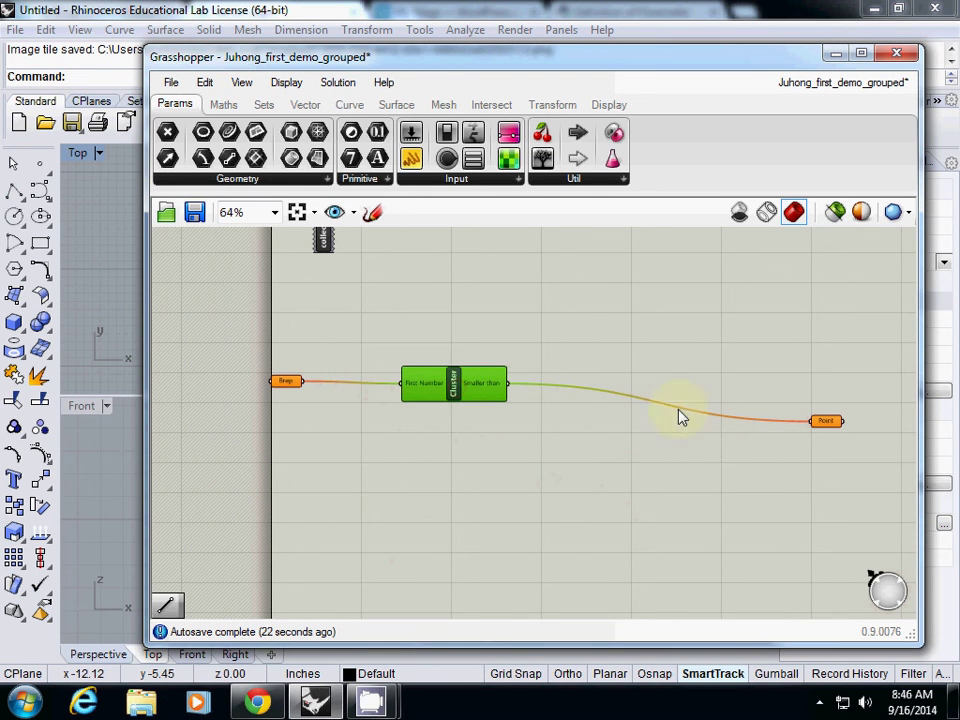
pyautogui.moveTo(826, 421); pyautogui.dragTo(598, 387)
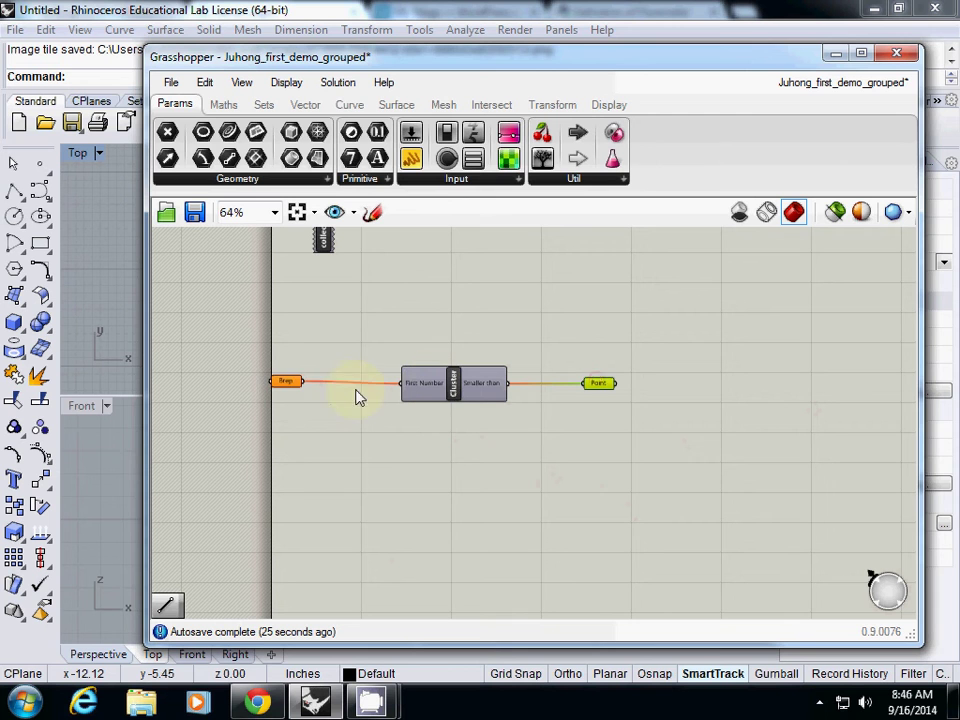
pyautogui.moveTo(296, 386); pyautogui.dragTo(330, 387)
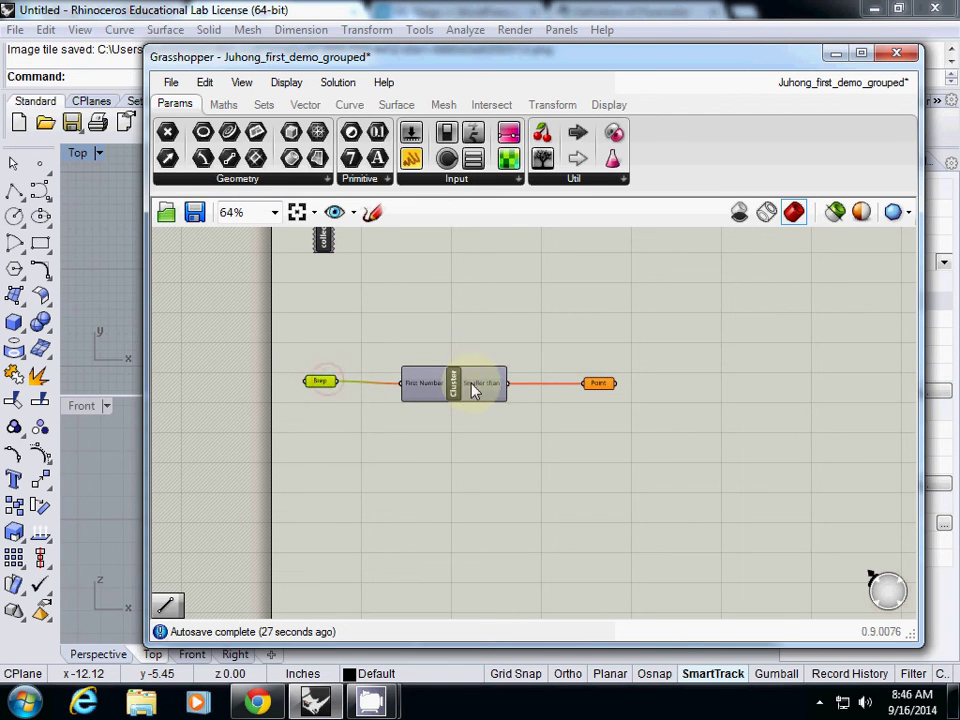
pyautogui.moveTo(438, 408)
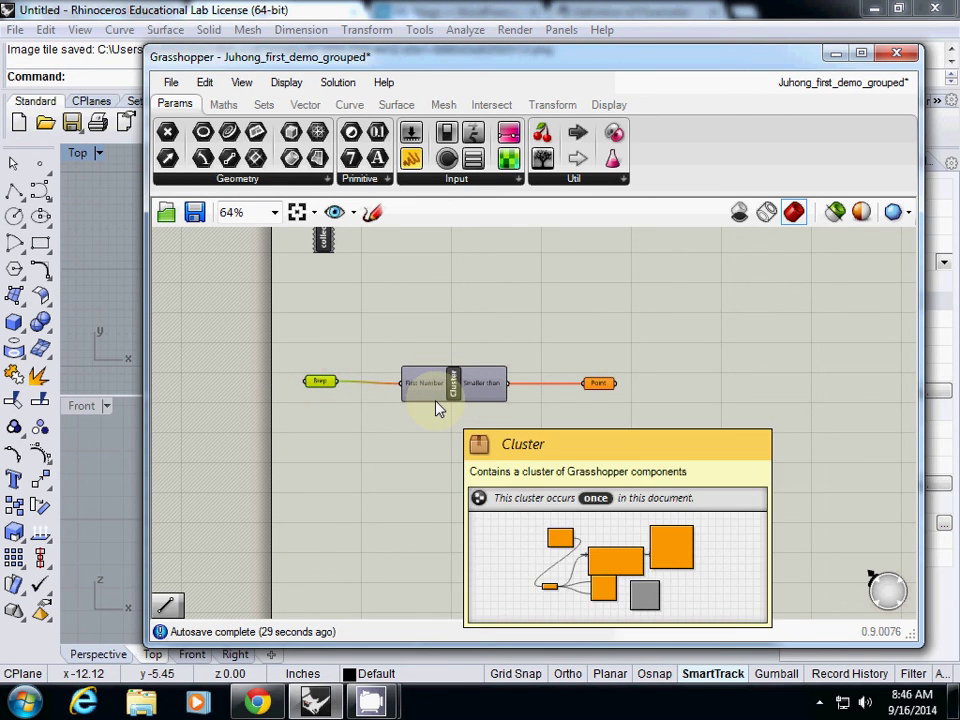
pyautogui.click(453, 387)
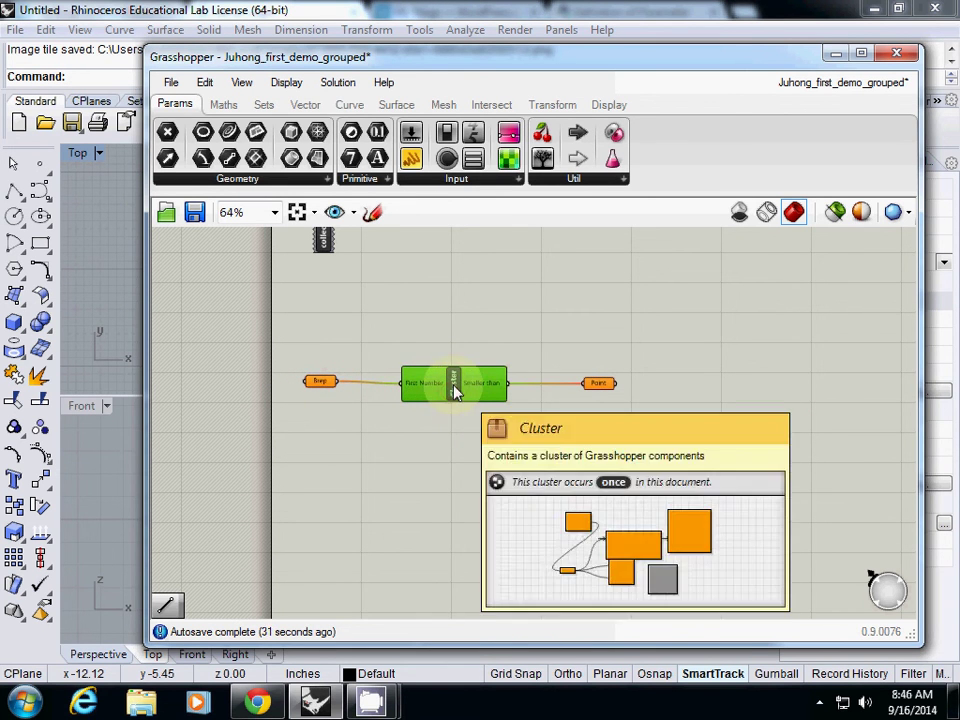
# Open the cluster for editing and move its First Number input to the left edge.
pyautogui.doubleClick(453, 390)
pyautogui.moveTo(399, 388); pyautogui.dragTo(258, 397)
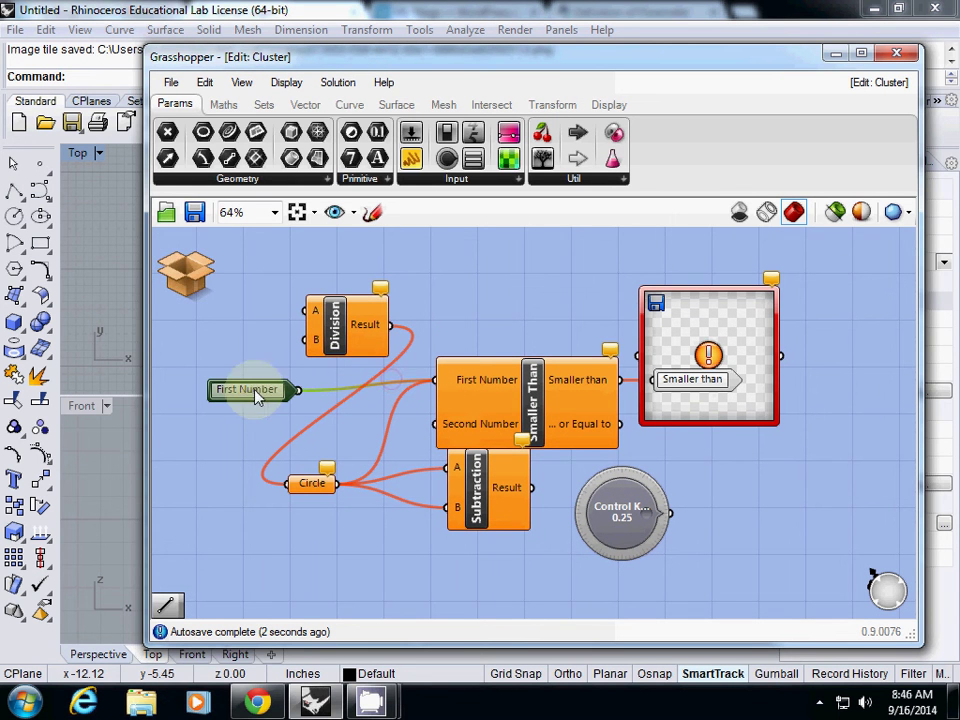
pyautogui.click(175, 283)
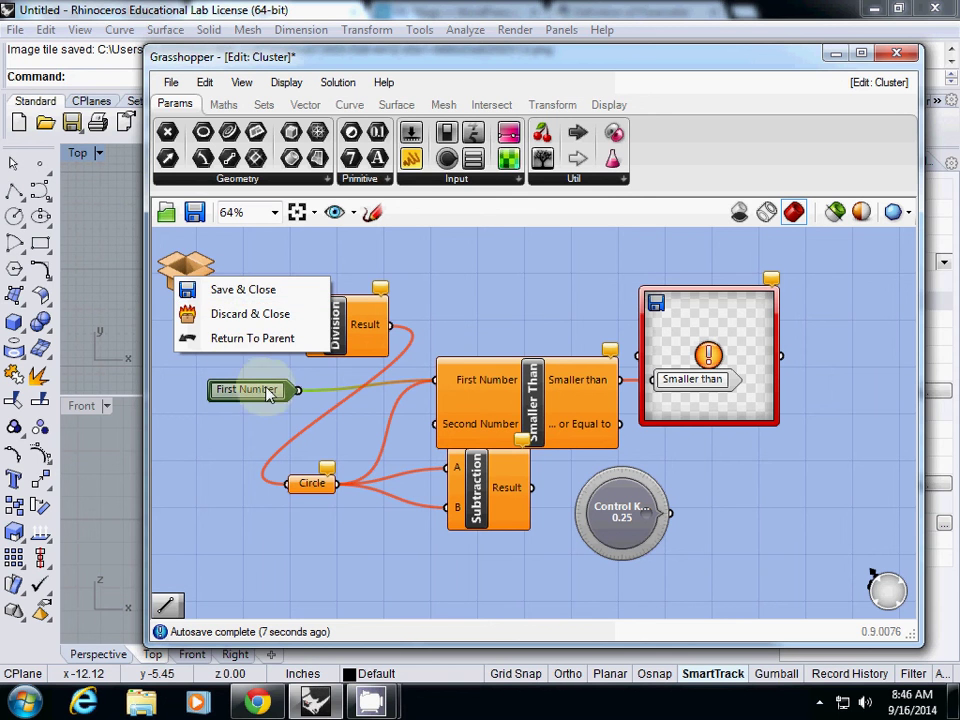
pyautogui.moveTo(253, 390); pyautogui.dragTo(203, 388)
# Move the panel down, place the Smaller than output at the right edge, and save the cluster.
pyautogui.moveTo(705, 418); pyautogui.dragTo(729, 555)
pyautogui.click(681, 382)
pyautogui.moveTo(681, 382); pyautogui.dragTo(846, 382)
pyautogui.click(235, 387)
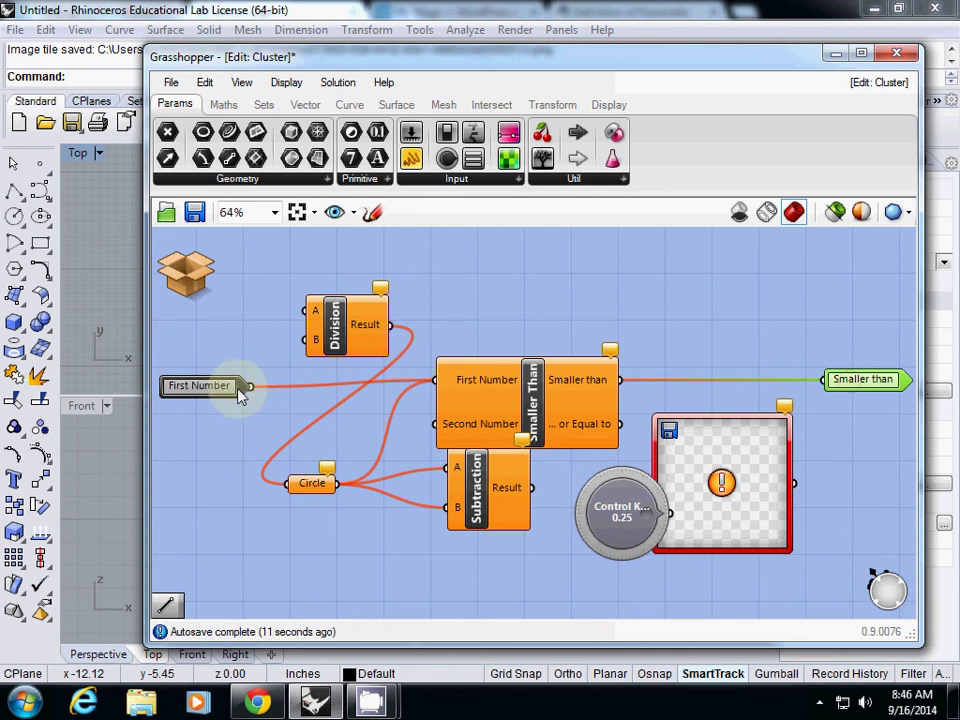
pyautogui.click(857, 382)
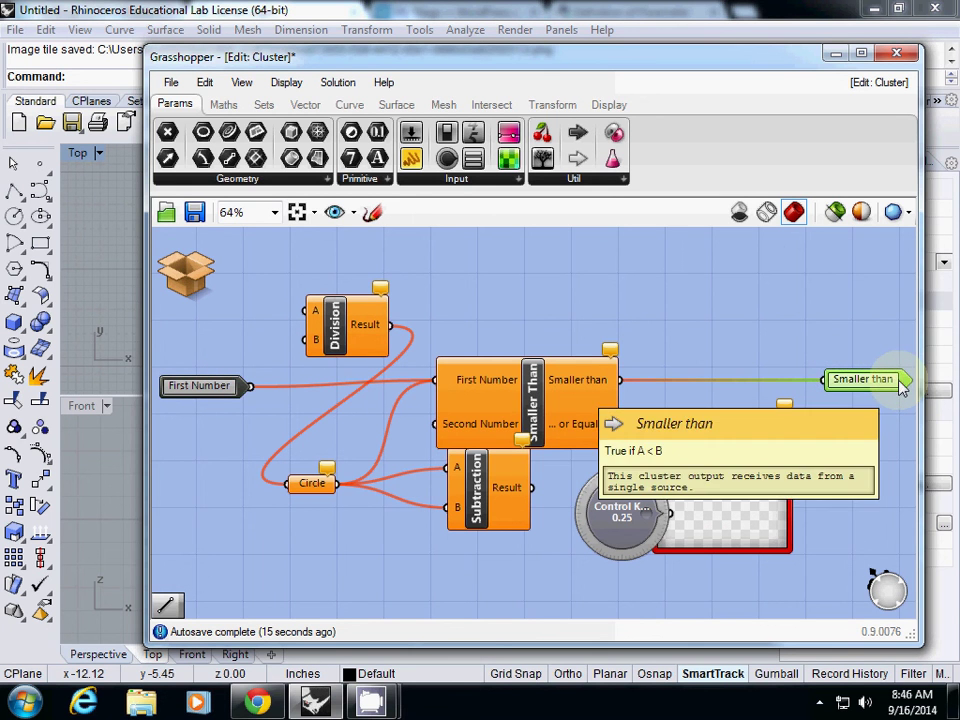
pyautogui.click(210, 388)
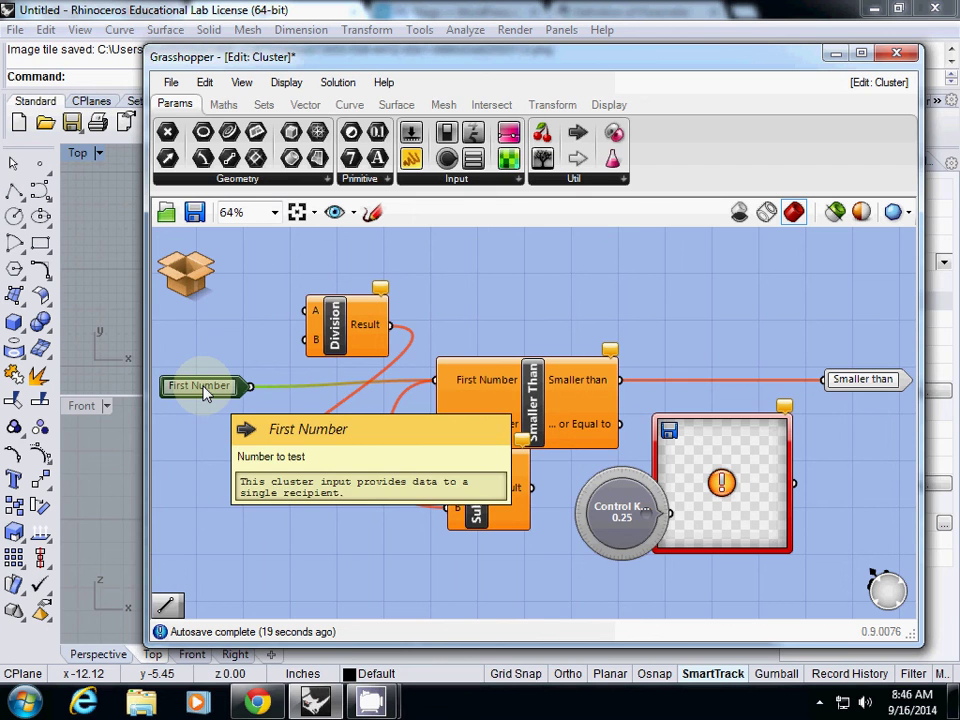
pyautogui.moveTo(183, 277)
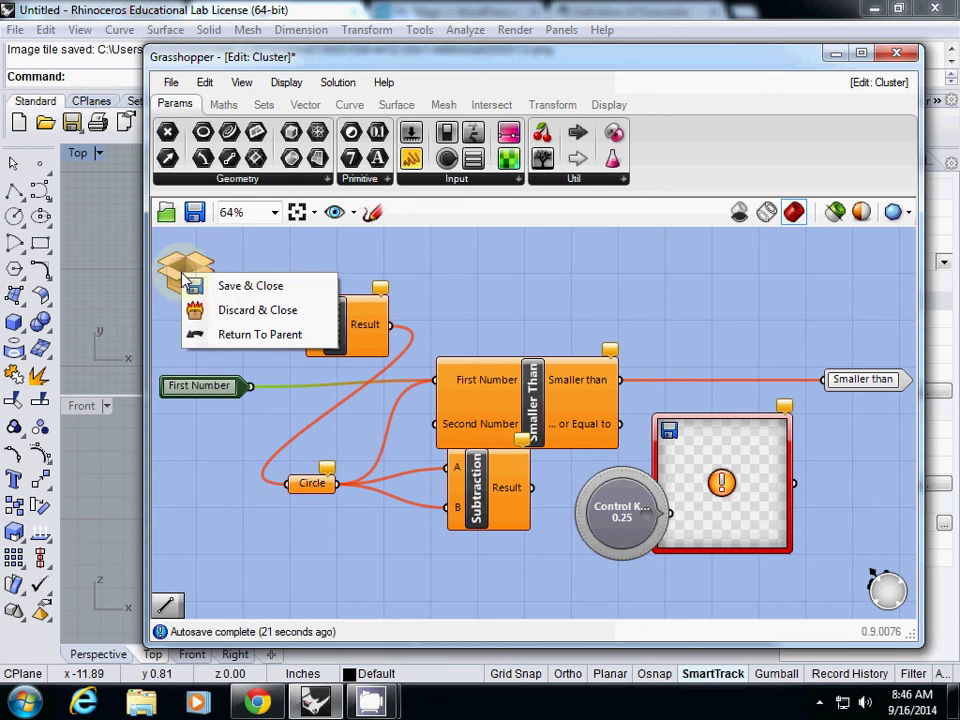
pyautogui.click(228, 287)
pyautogui.click(317, 388)
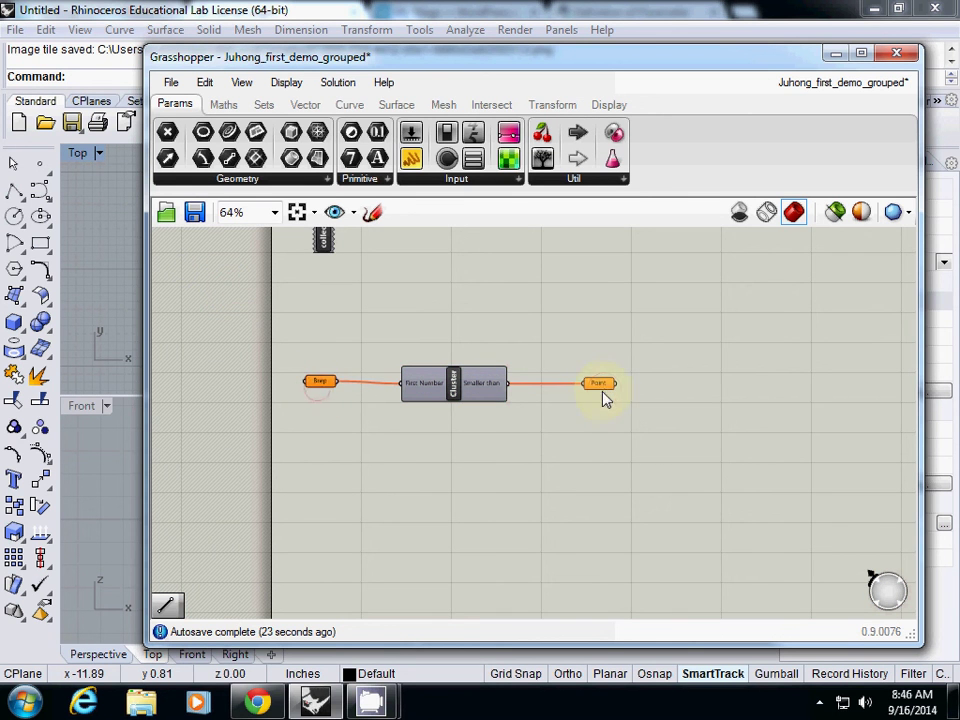
pyautogui.scroll(2, 471, 405)
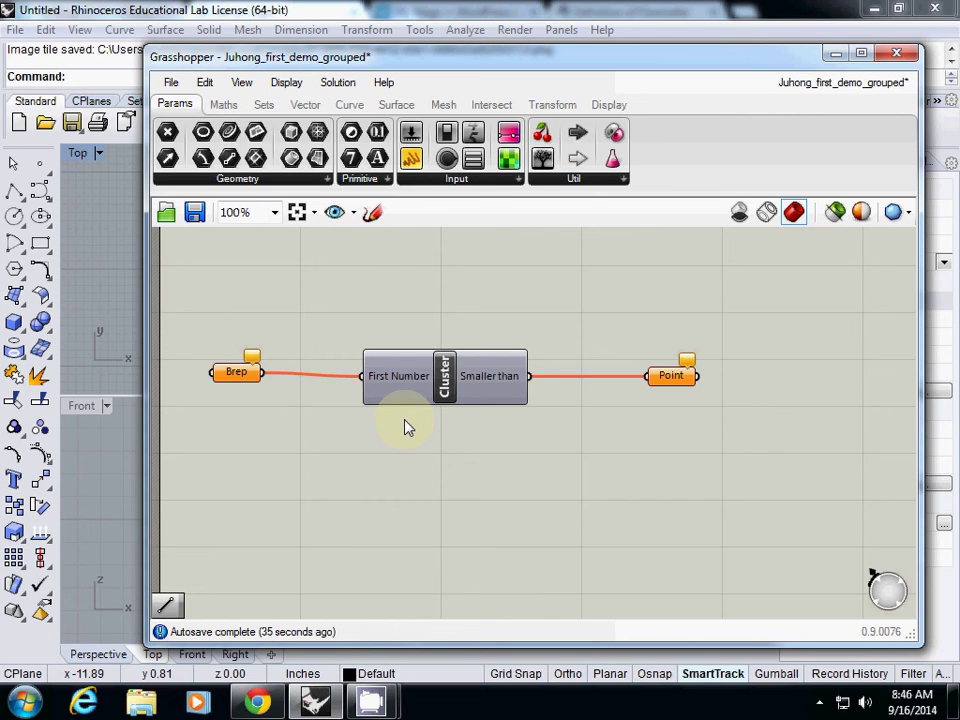
pyautogui.scroll(-3, 405, 424)
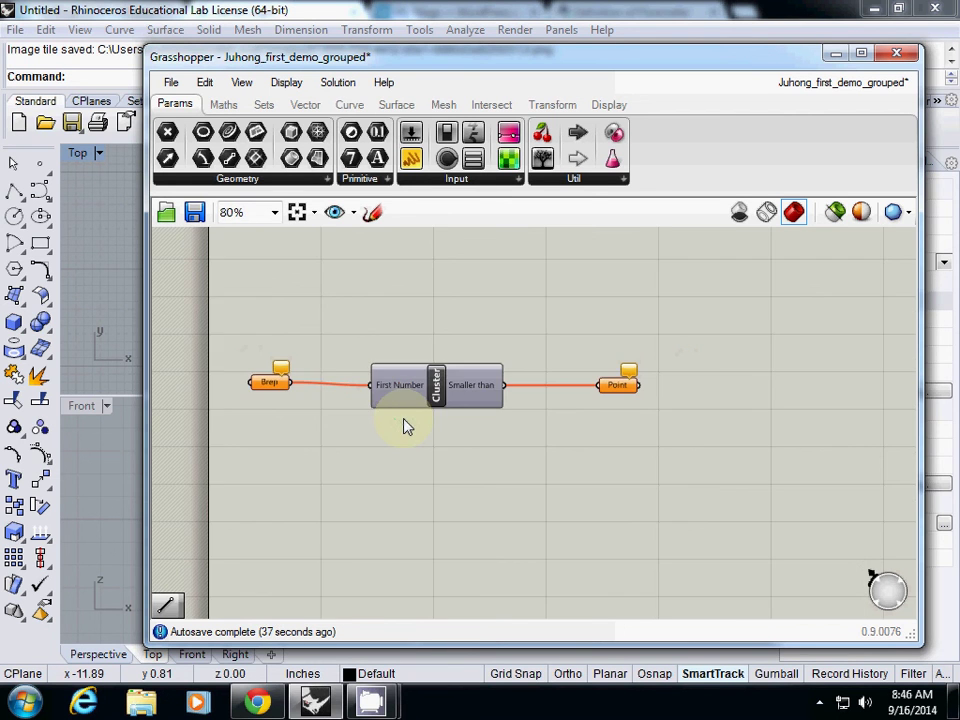
pyautogui.click(424, 398)
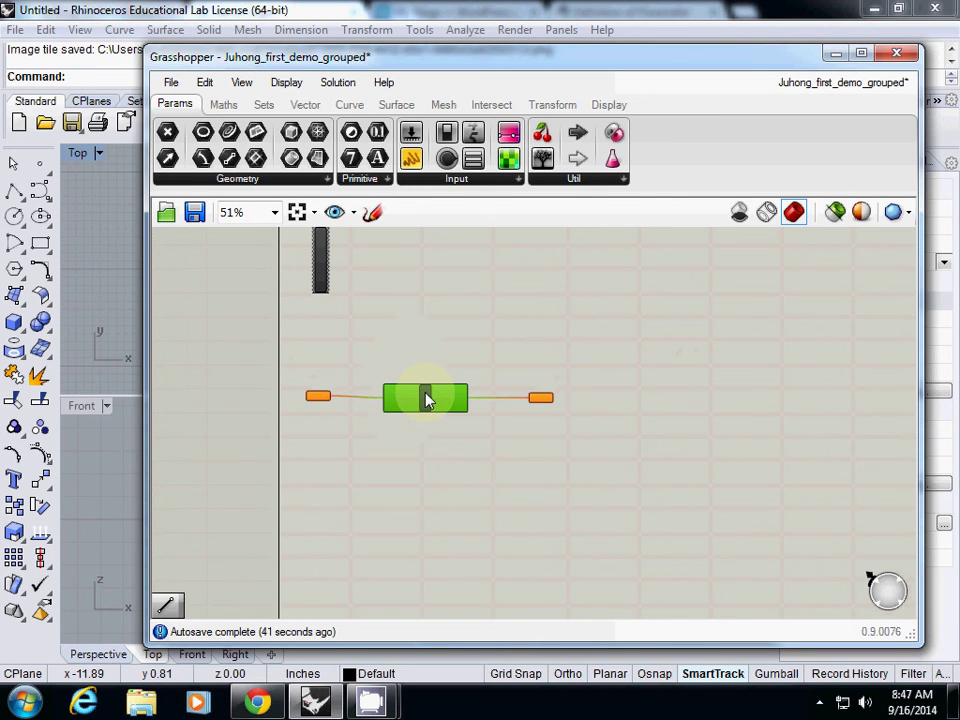
pyautogui.click(396, 345)
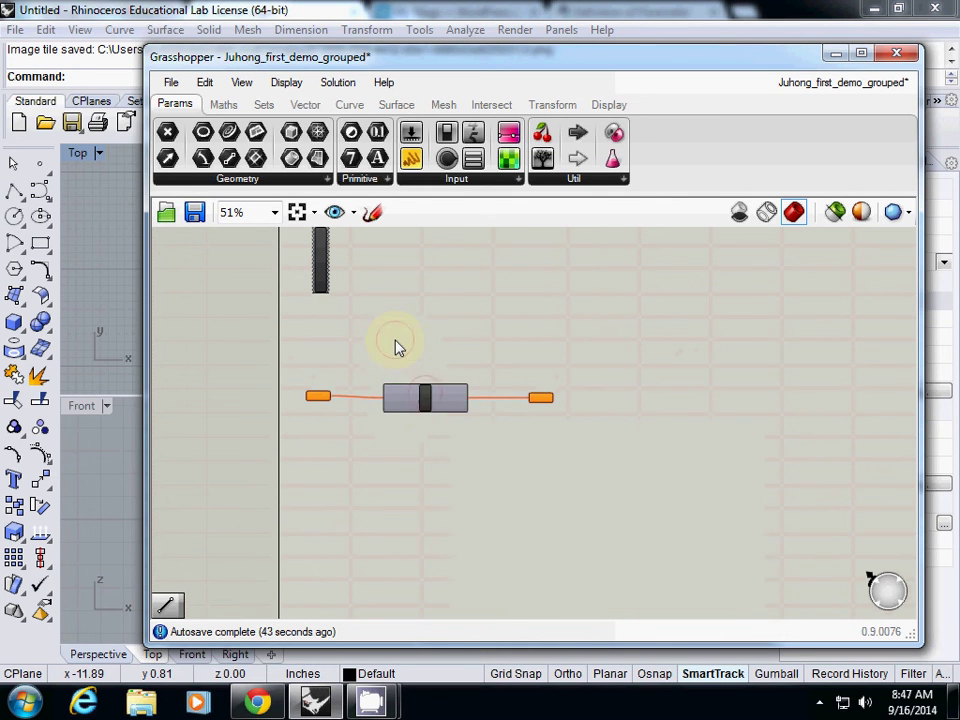
pyautogui.scroll(2, 400, 365)
pyautogui.scroll(-1, 403, 370)
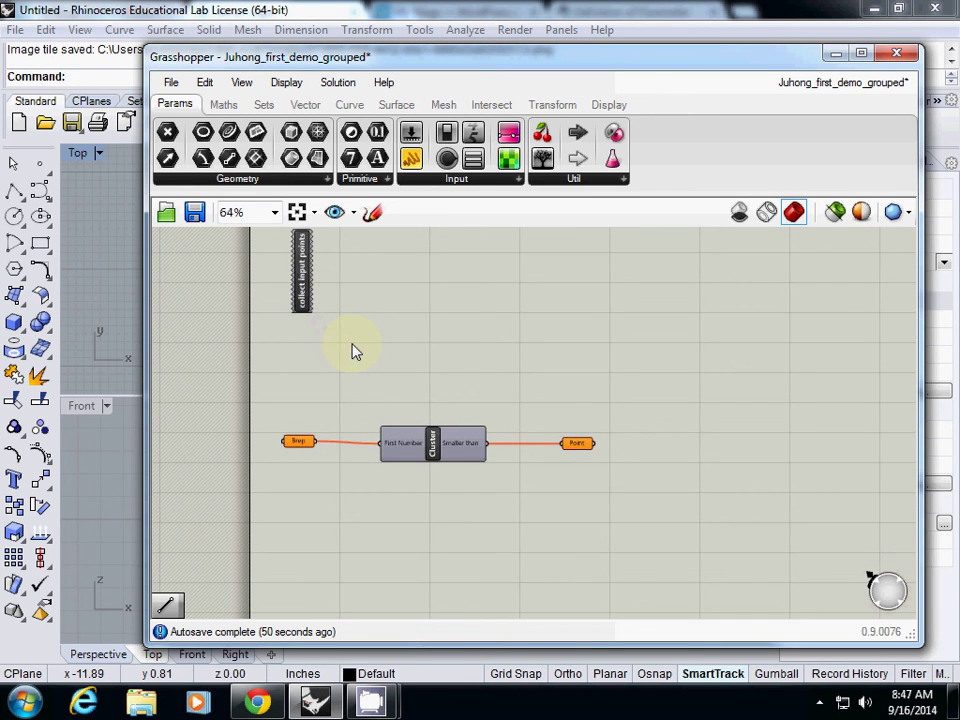
pyautogui.scroll(2, 394, 450)
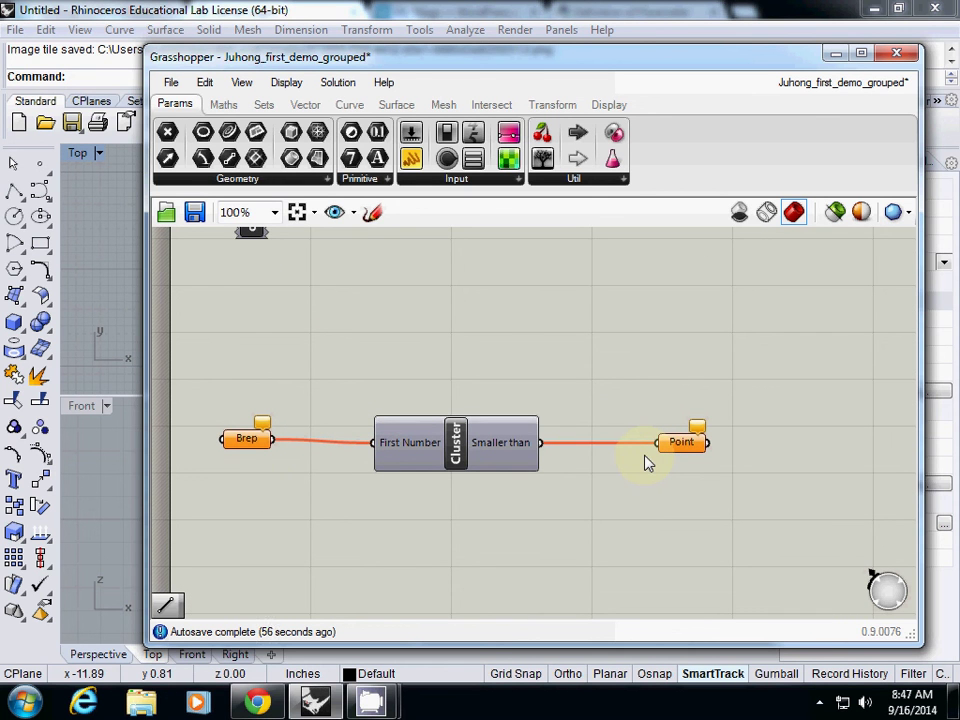
pyautogui.click(458, 450)
pyautogui.doubleClick(458, 450)
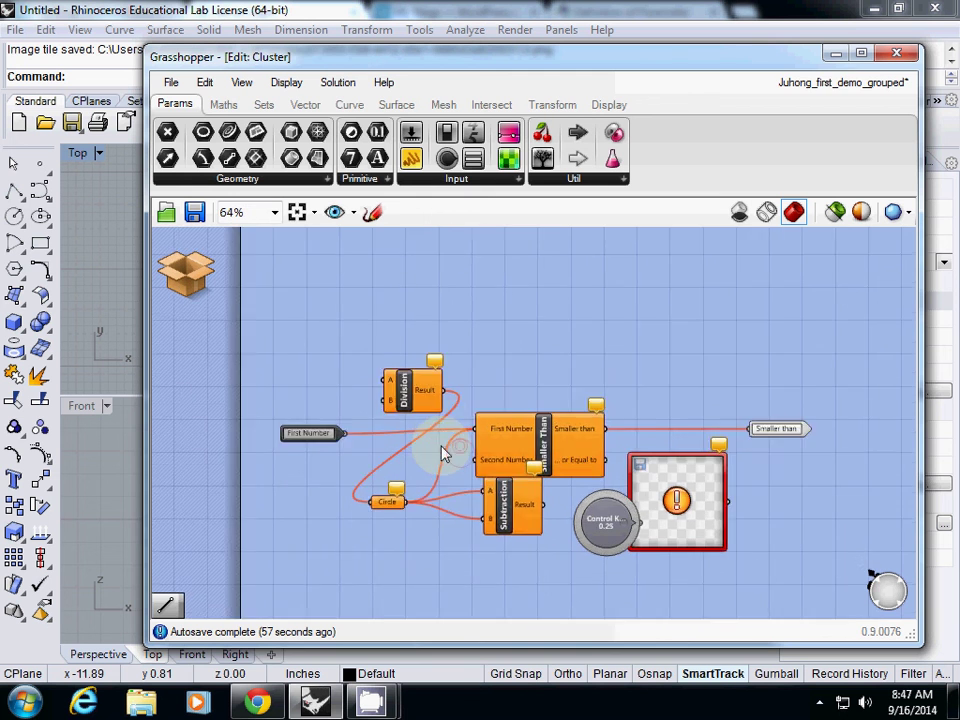
pyautogui.click(214, 383)
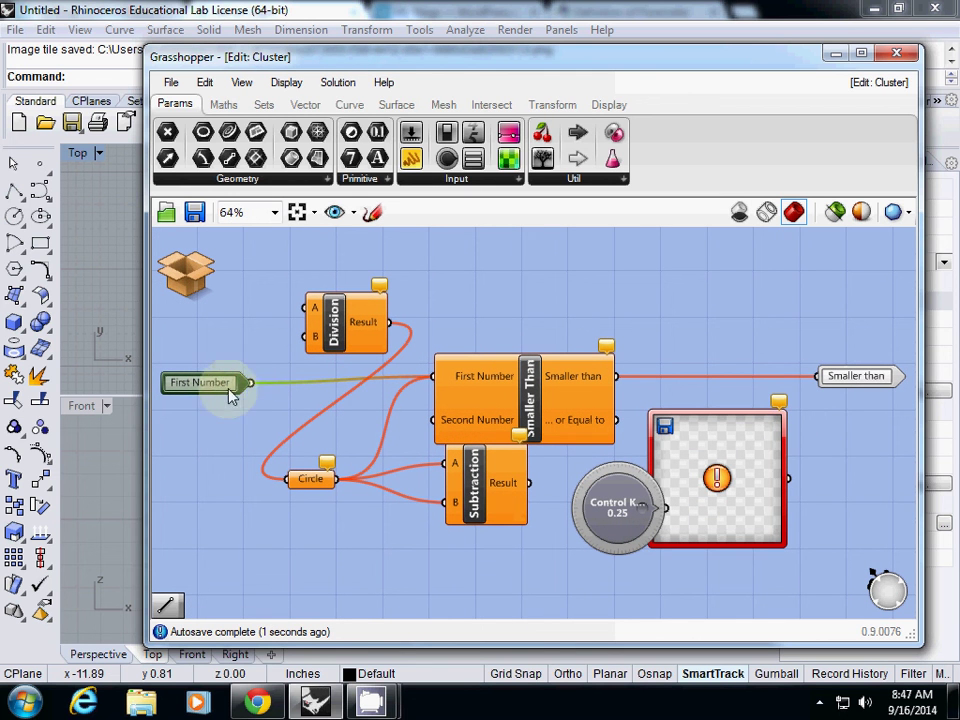
pyautogui.click(863, 383)
pyautogui.moveTo(866, 387)
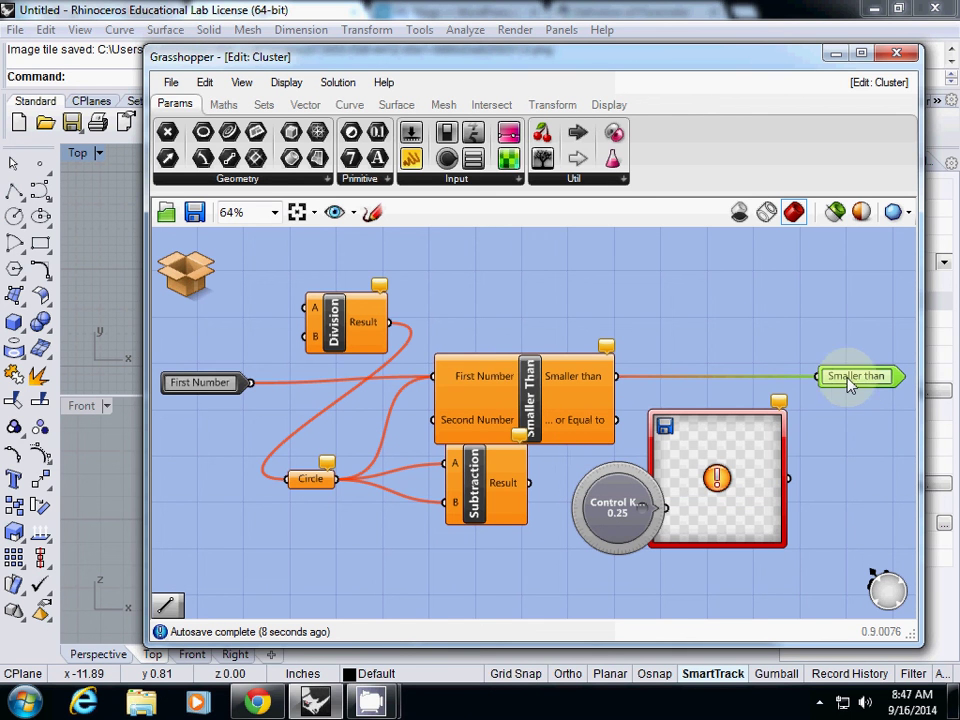
pyautogui.click(224, 392)
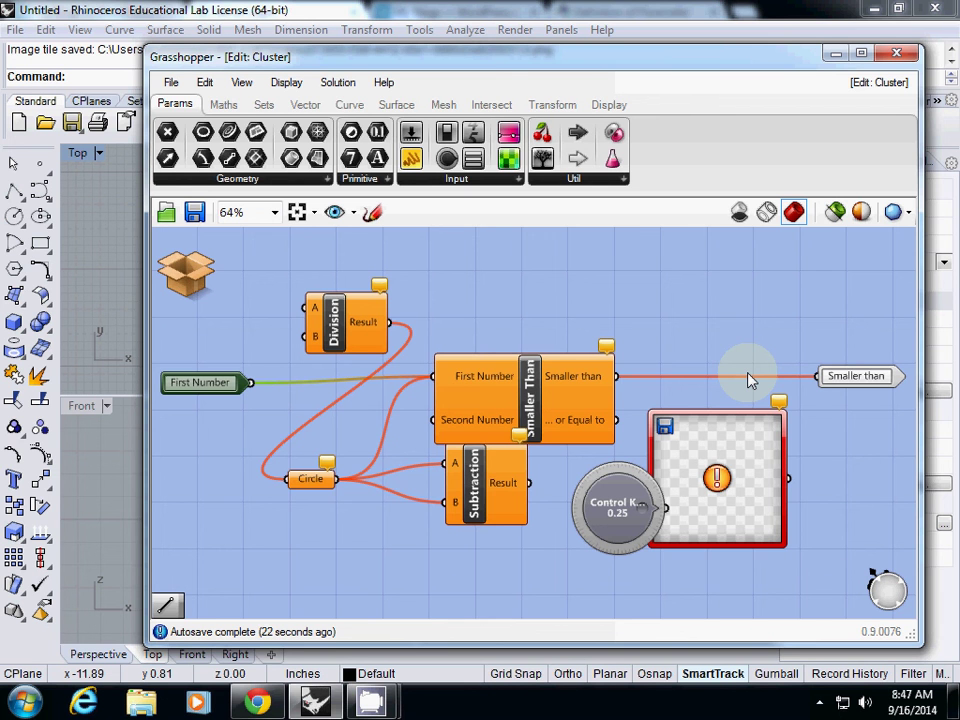
pyautogui.click(183, 268)
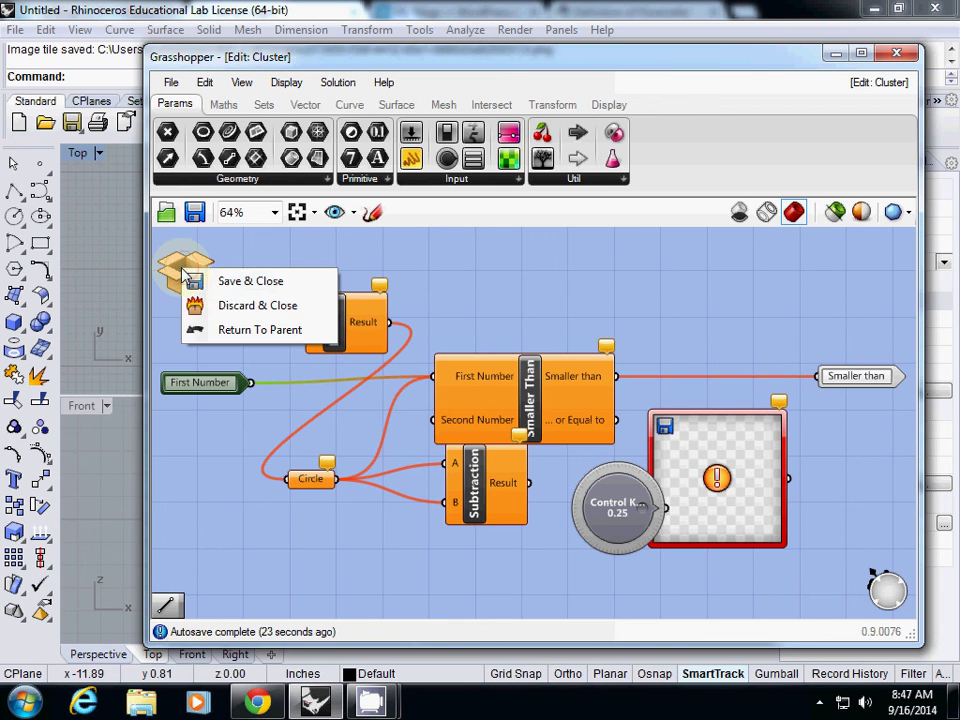
pyautogui.click(236, 281)
pyautogui.click(253, 442)
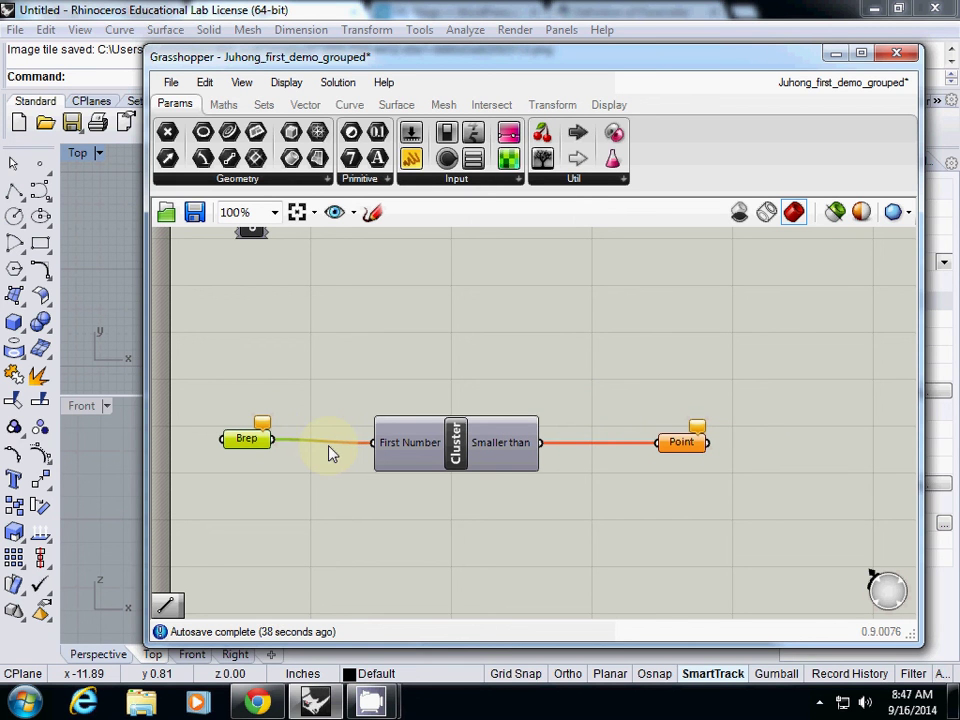
pyautogui.click(418, 462)
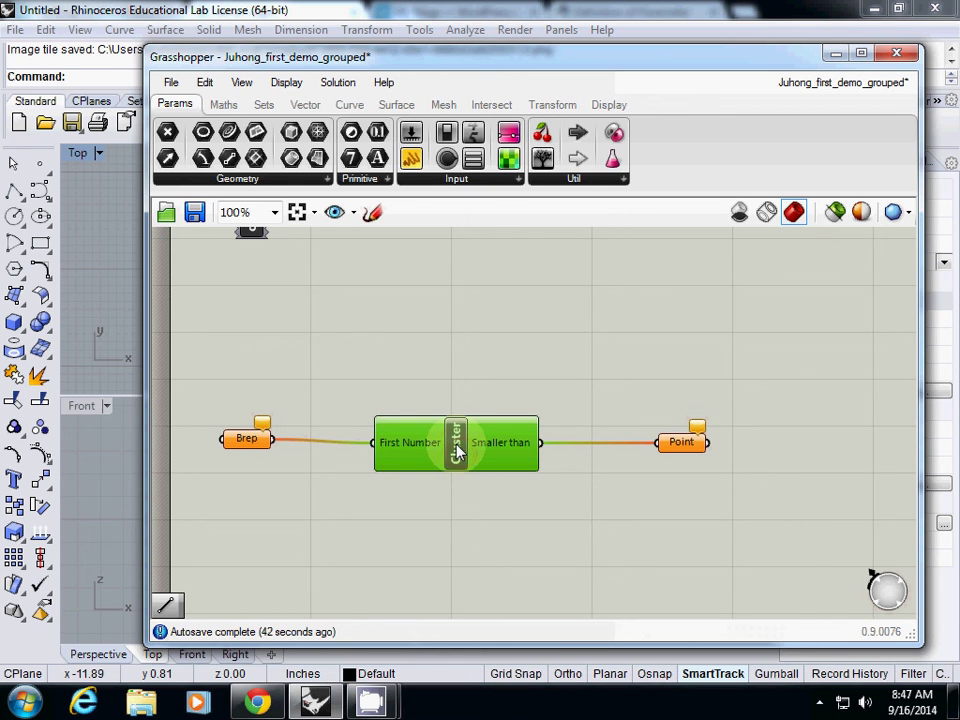
pyautogui.doubleClick(456, 452)
pyautogui.click(212, 385)
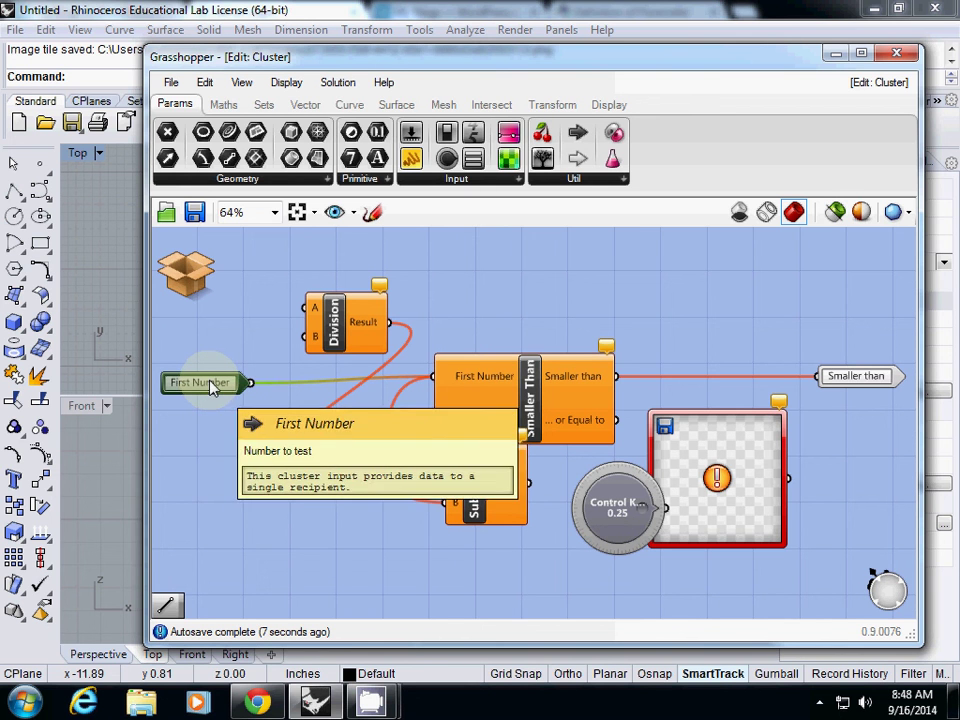
pyautogui.click(186, 272)
pyautogui.click(205, 286)
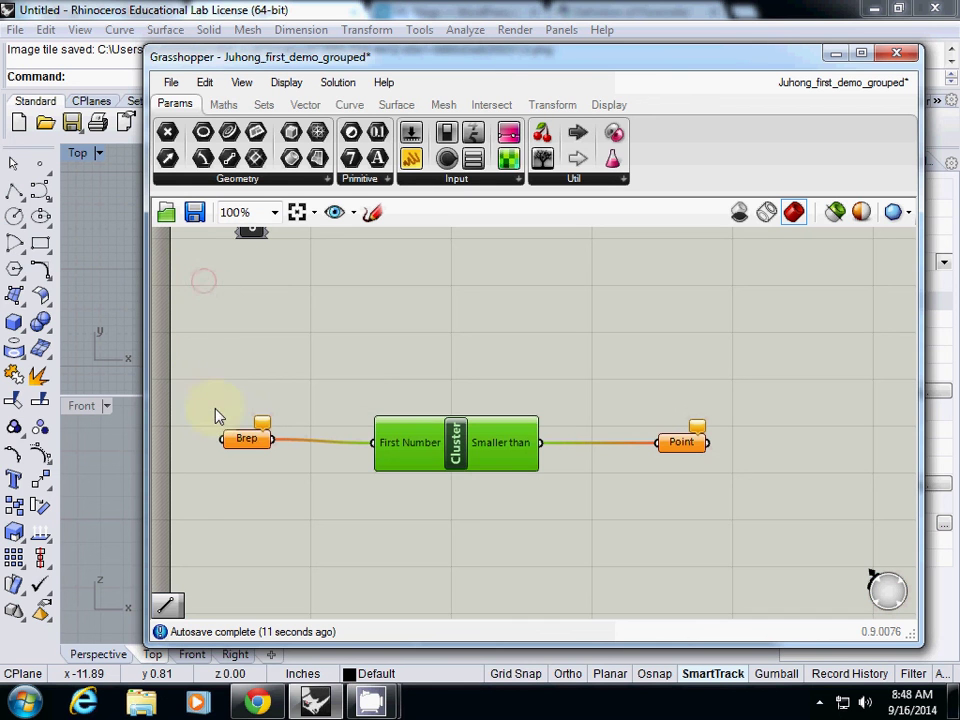
pyautogui.click(246, 439)
pyautogui.click(404, 452)
# Rename the cluster's First Number input to 'Input'.
pyautogui.rightClick(388, 450)
pyautogui.moveTo(493, 335); pyautogui.dragTo(403, 339)
pyautogui.write('Input')
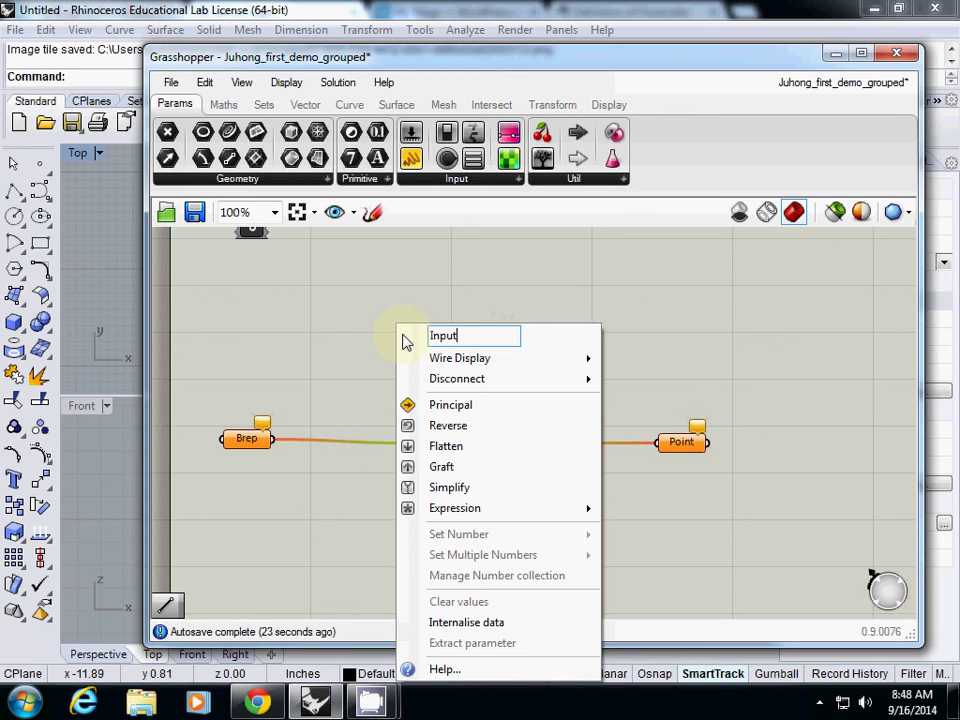
pyautogui.click(337, 328)
# Rename the cluster's Smaller than output to 'Output'.
pyautogui.rightClick(500, 450)
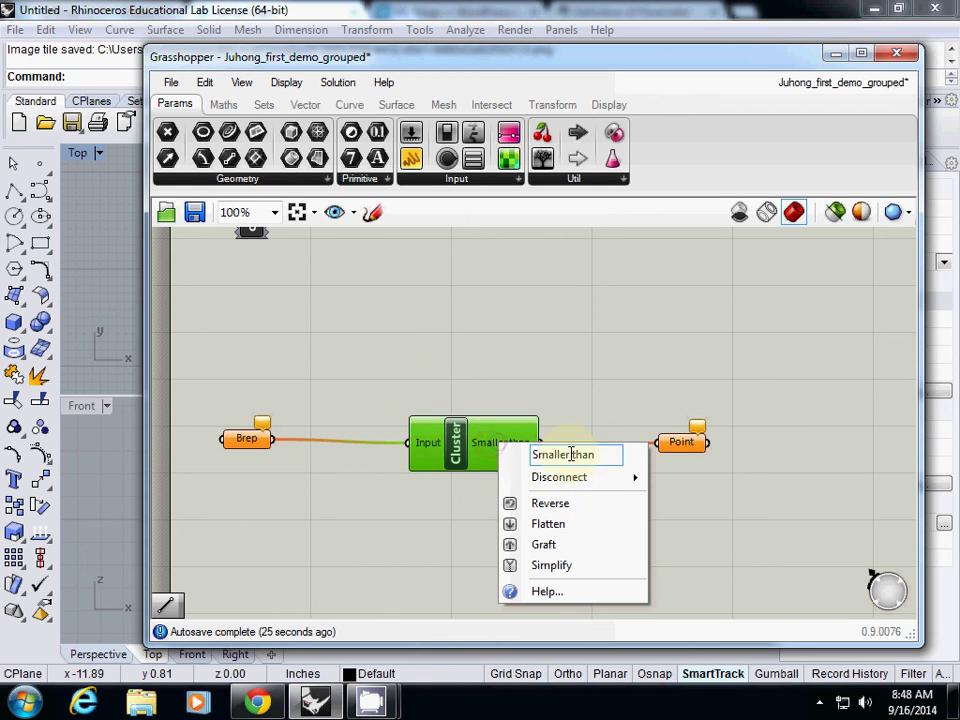
pyautogui.moveTo(606, 454); pyautogui.dragTo(487, 457)
pyautogui.write('Output')
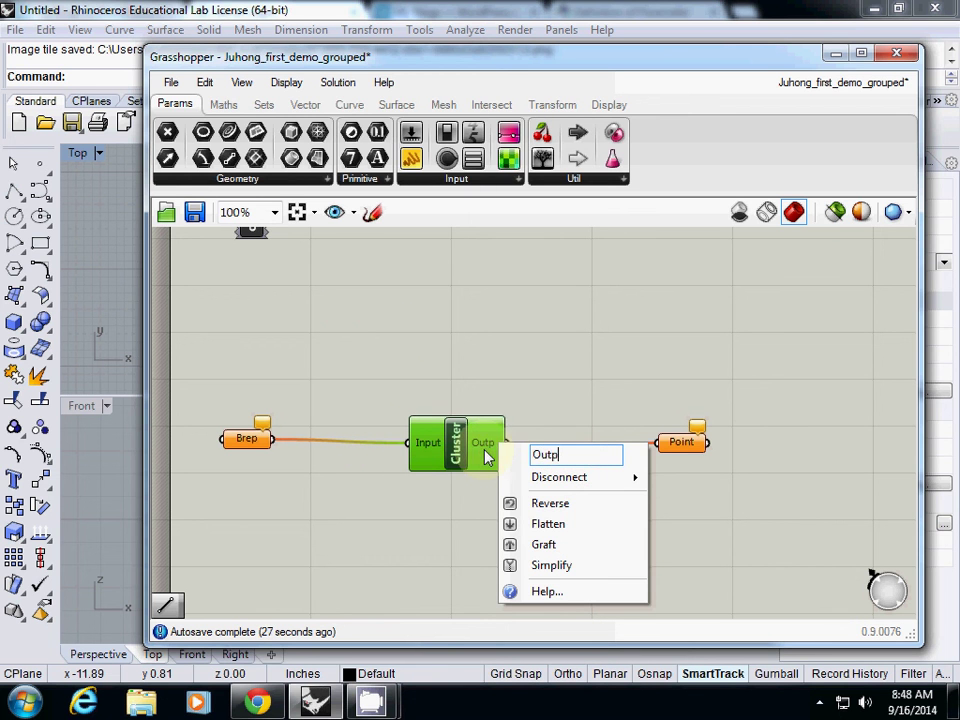
pyautogui.click(523, 372)
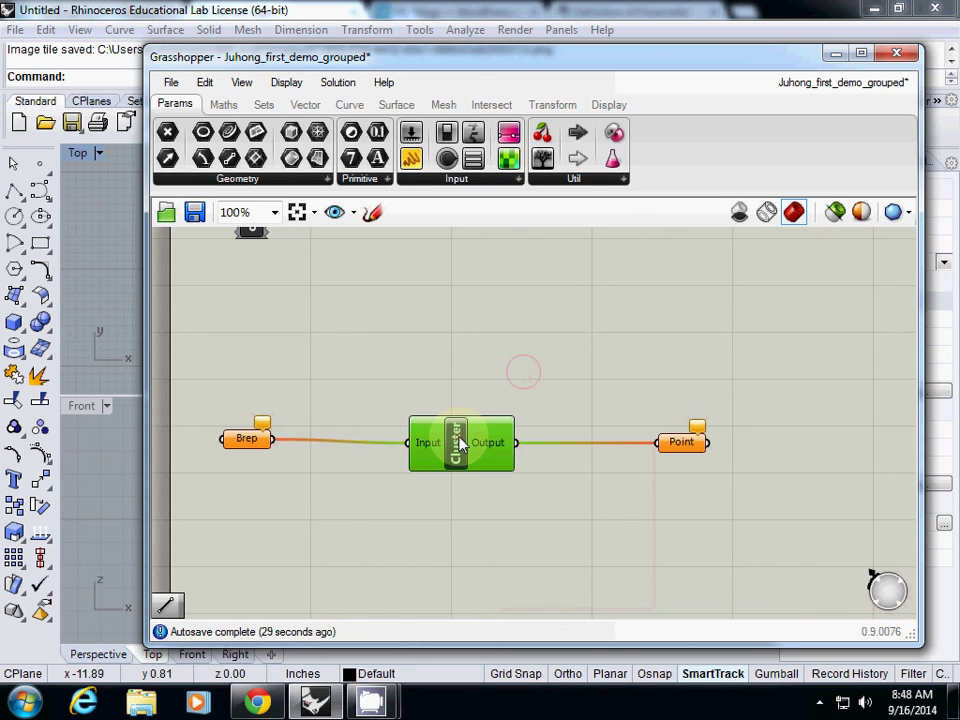
pyautogui.moveTo(460, 445)
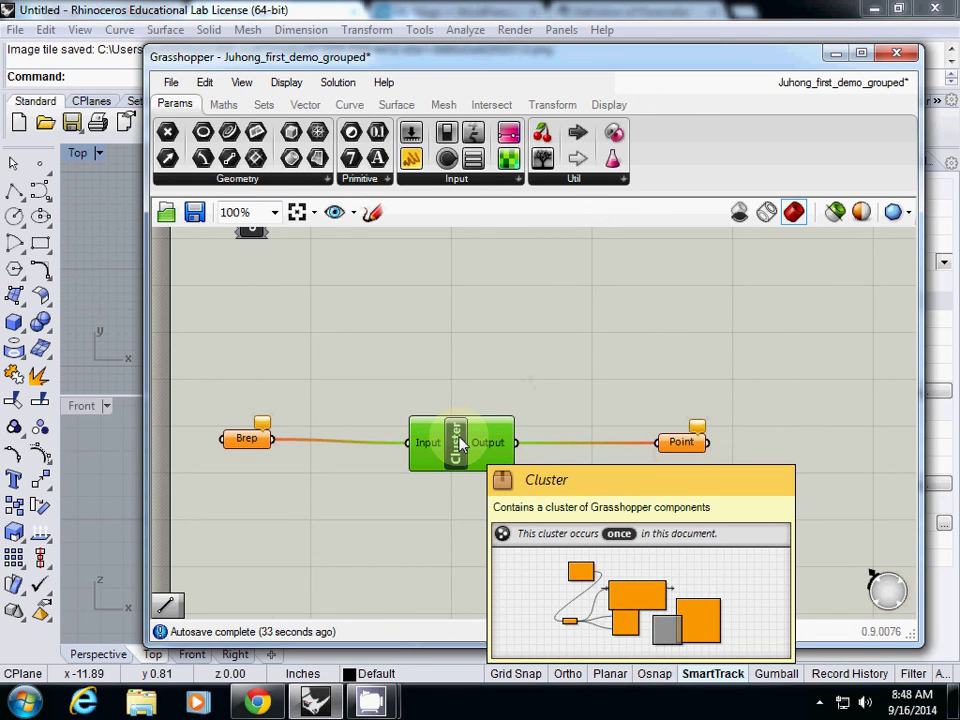
# Move the collect input points group directly above the Cluster.
pyautogui.moveTo(460, 445); pyautogui.dragTo(322, 326, button='right')
pyautogui.moveTo(322, 326); pyautogui.dragTo(522, 466)
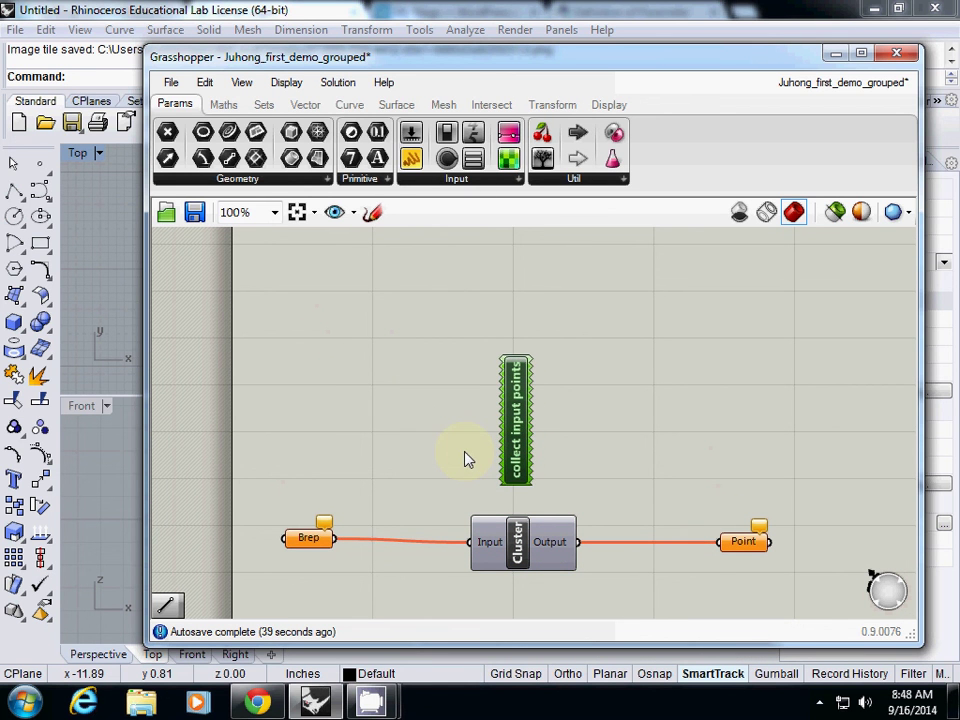
pyautogui.moveTo(464, 459); pyautogui.dragTo(409, 426, button='right')
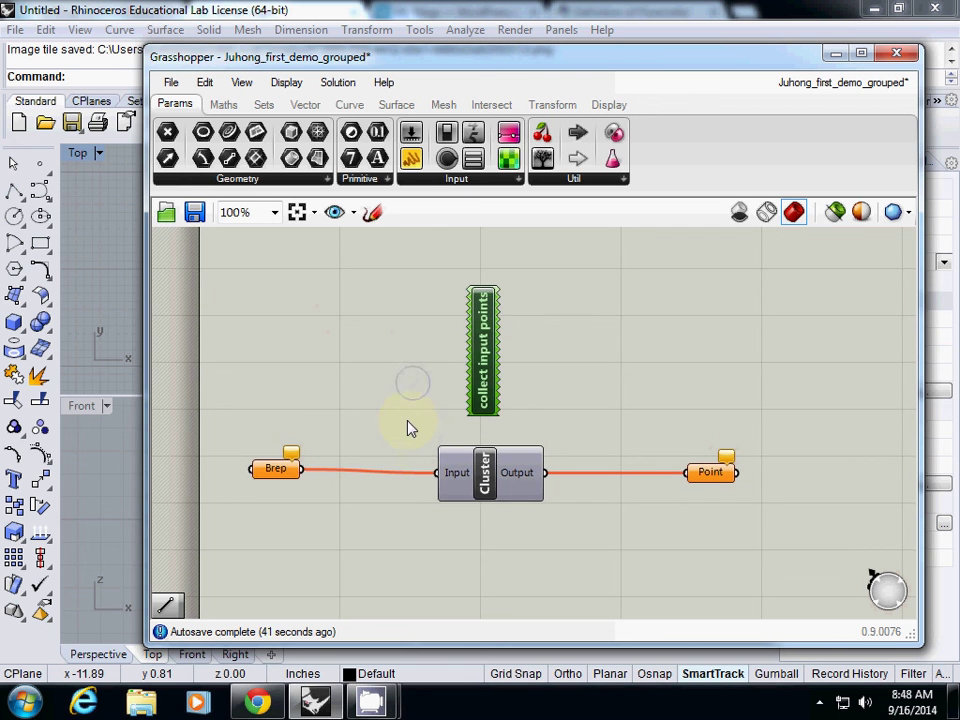
pyautogui.click(489, 488)
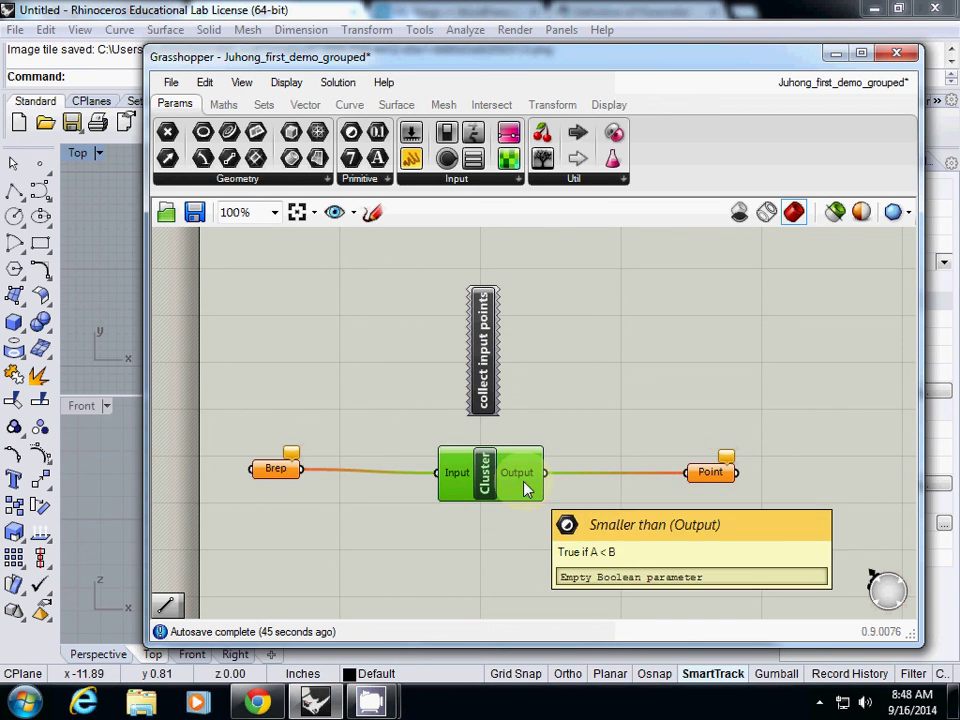
# Open the cluster, Save & Close it, then zoom out over the Brep–Cluster–Point chain.
pyautogui.doubleClick(486, 478)
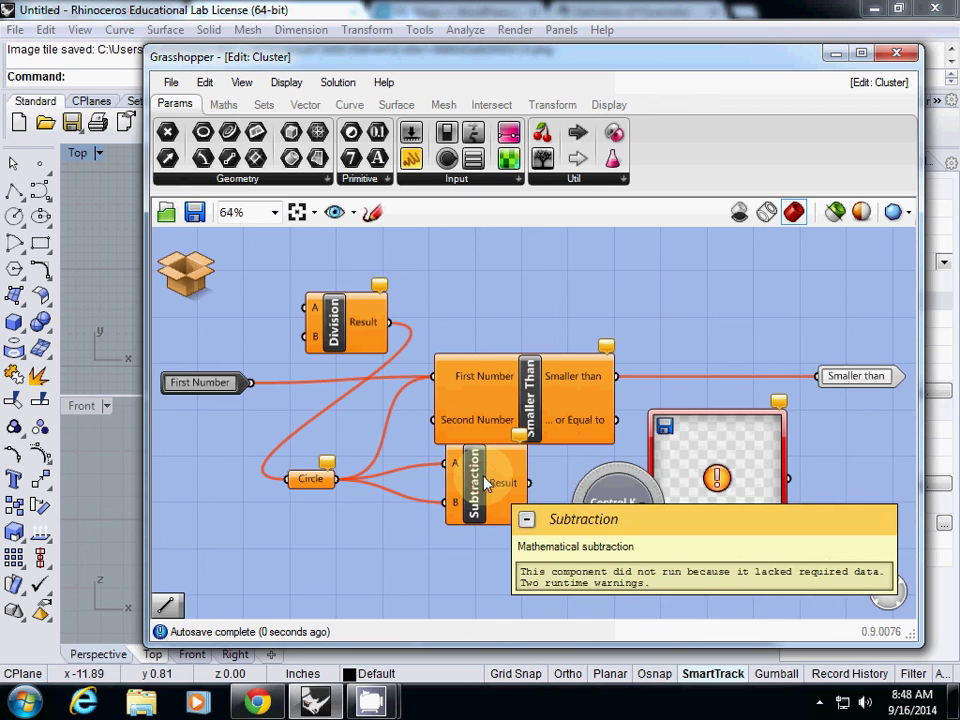
pyautogui.click(188, 268)
pyautogui.click(203, 281)
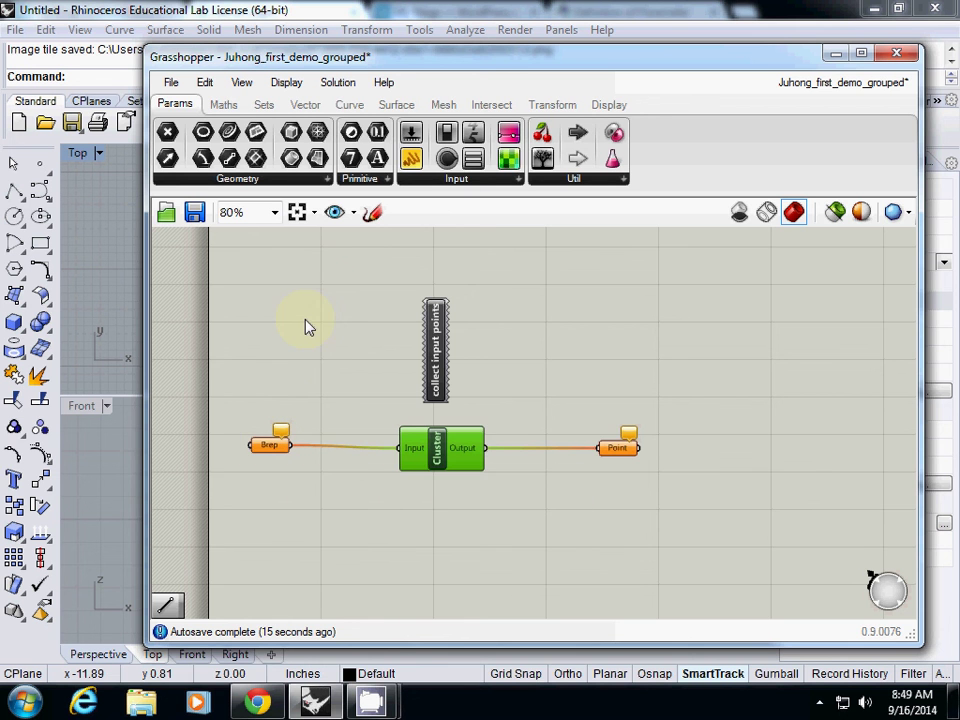
pyautogui.scroll(-1, 305, 325)
pyautogui.moveTo(306, 341); pyautogui.dragTo(332, 386, button='right')
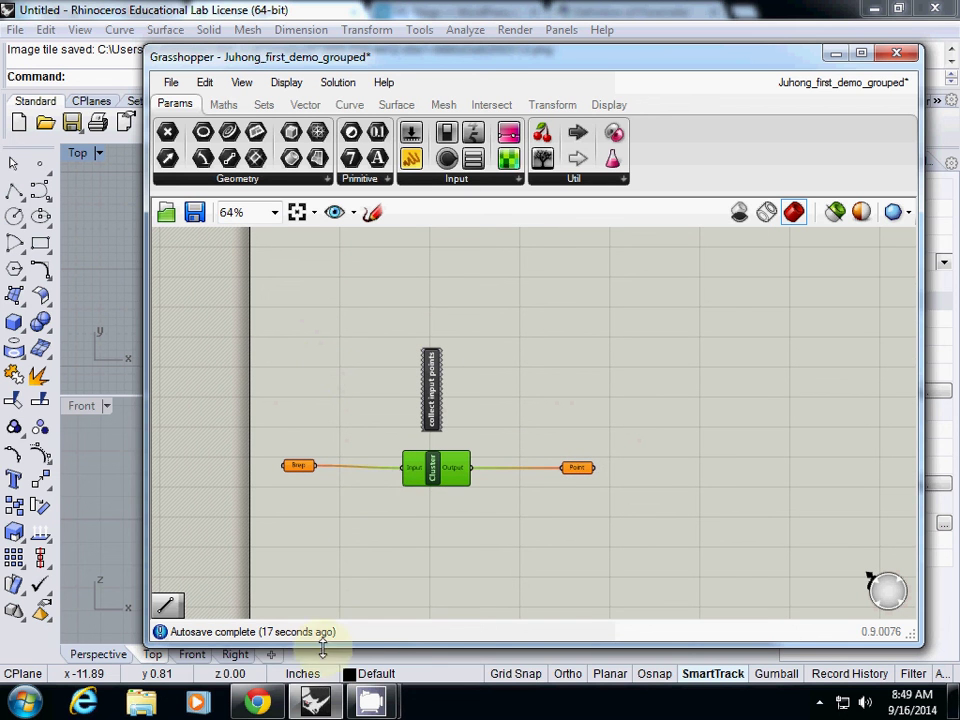
pyautogui.moveTo(371, 702)
pyautogui.click(270, 530)
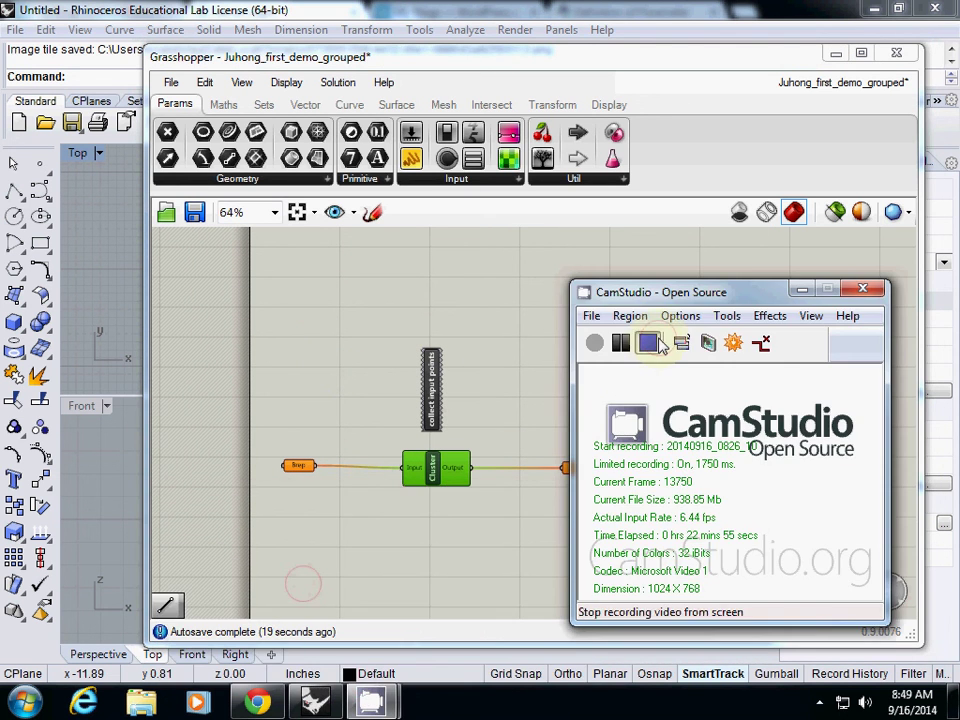